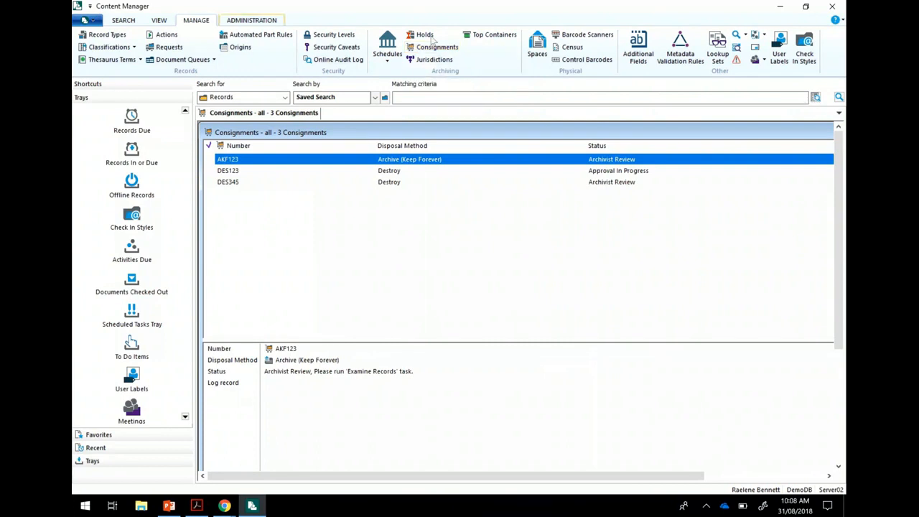
Step: Review the list of activated product features in the system options, leaving them as they are
left_click(251, 20)
left_click(88, 46)
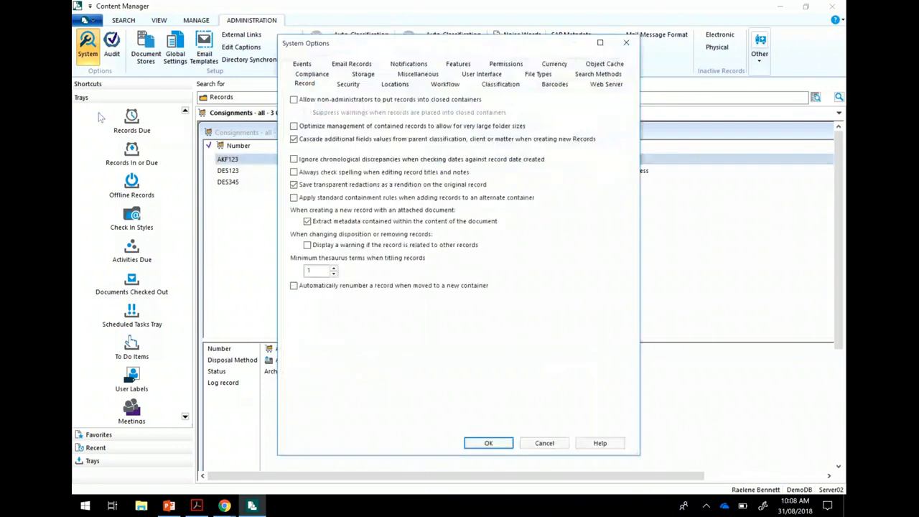
left_click(458, 64)
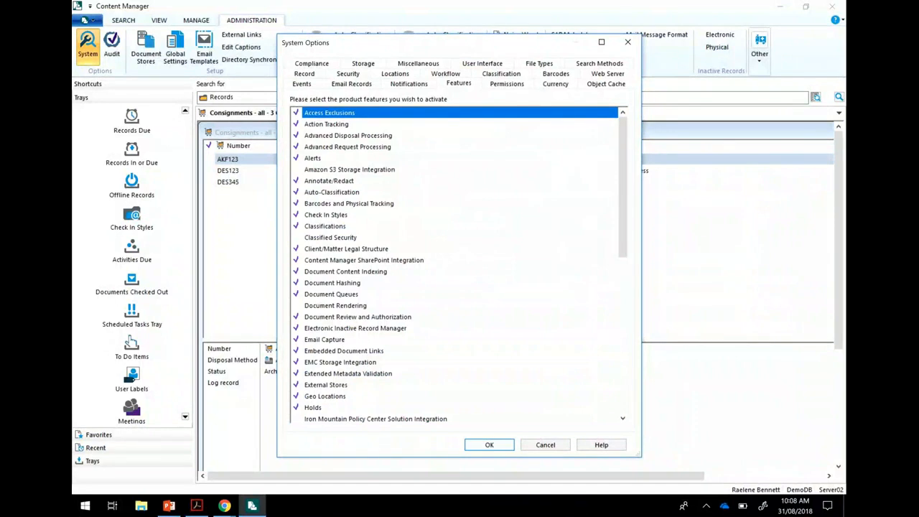
key("Tab")
key("Return")
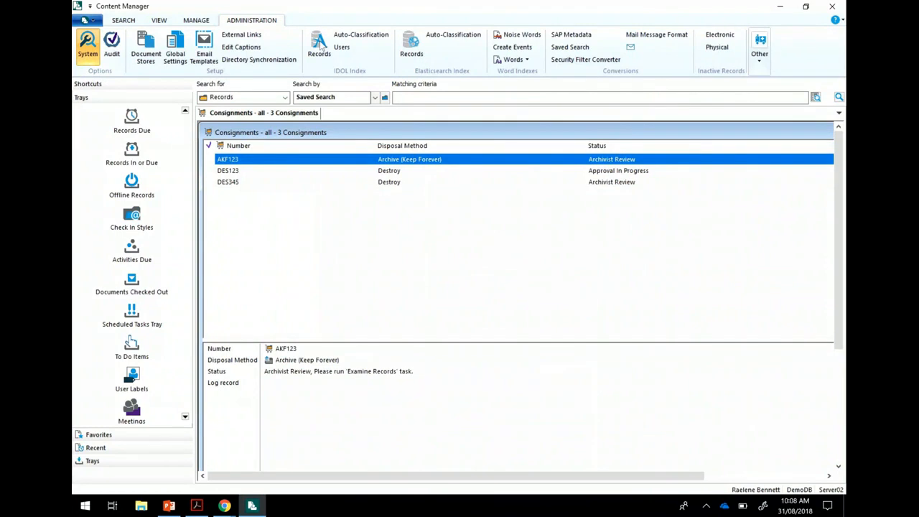
Step: List all consignments and look at the types of new consignment that can be created
left_click(320, 45)
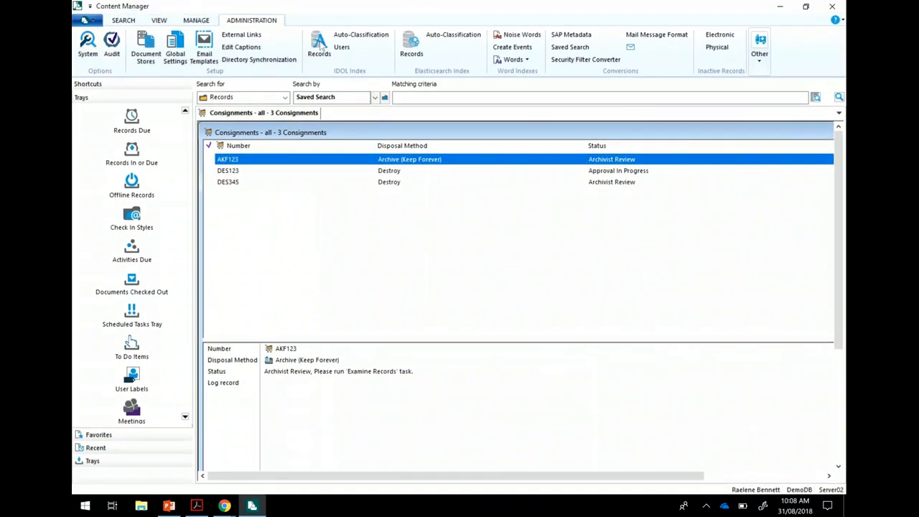
left_click(196, 21)
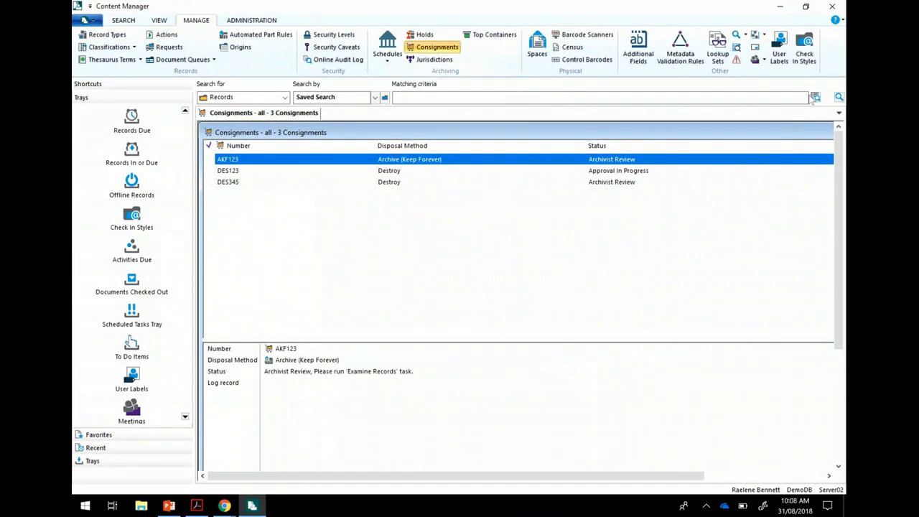
left_click(434, 47)
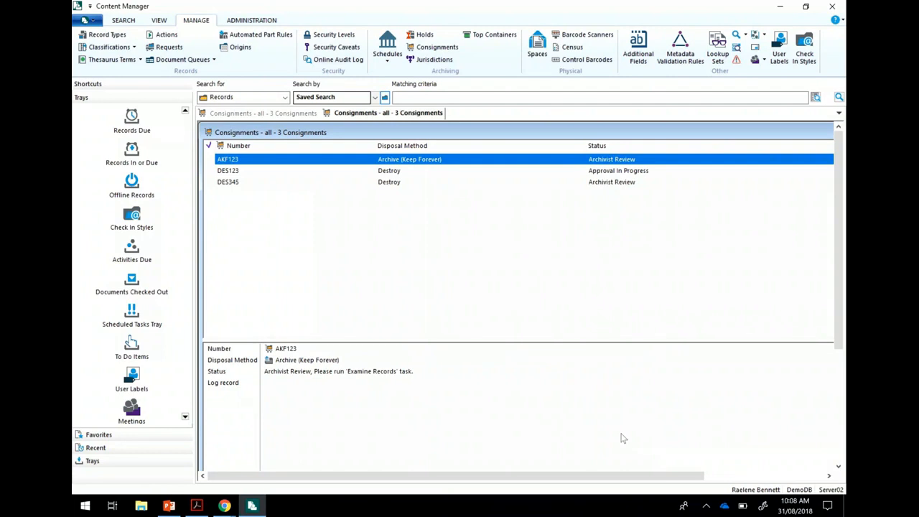
right_click(345, 218)
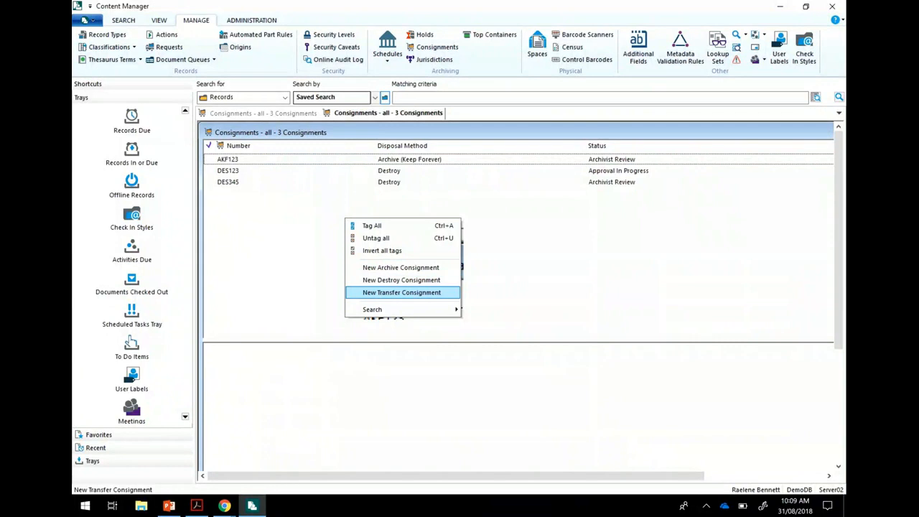
left_click(582, 381)
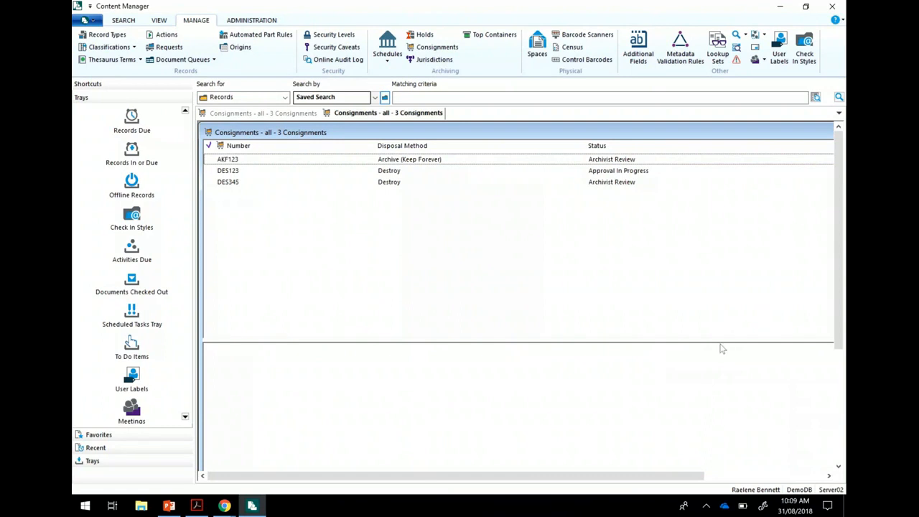
Step: Review the general, selection and approval properties of destroy consignment DES123, then dismiss them without changes
left_click(395, 170)
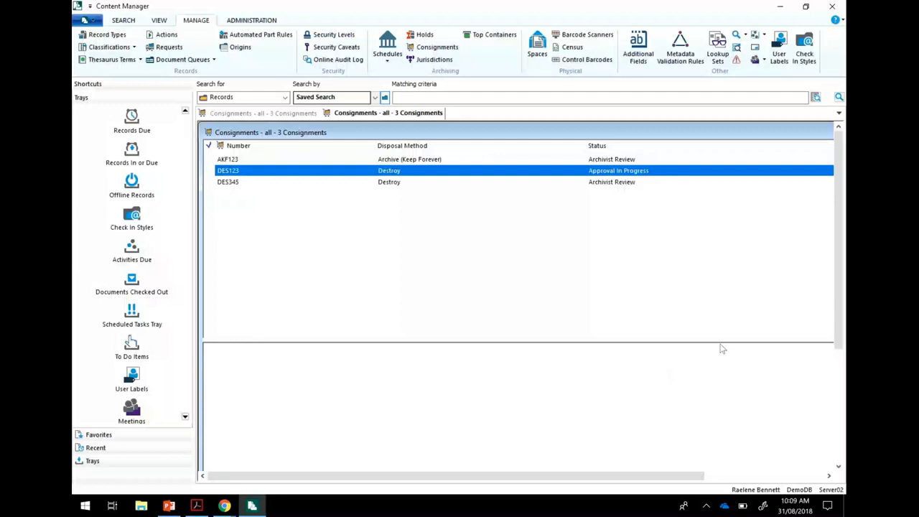
right_click(394, 171)
key("alt+Return")
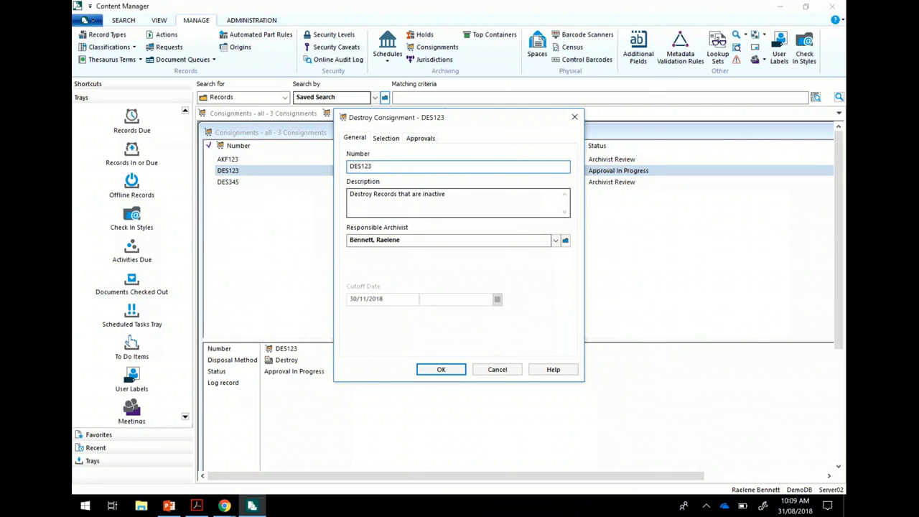
key("Tab")
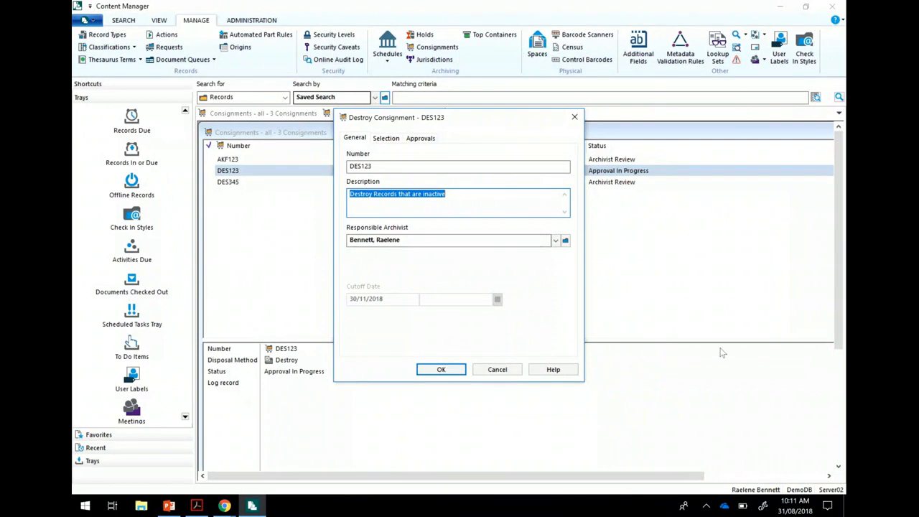
key("ctrl+Tab")
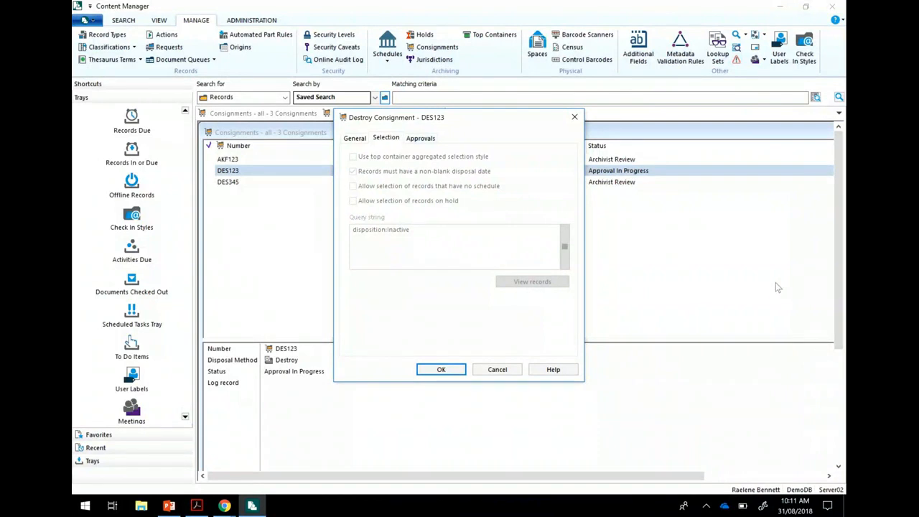
key("ctrl+Tab")
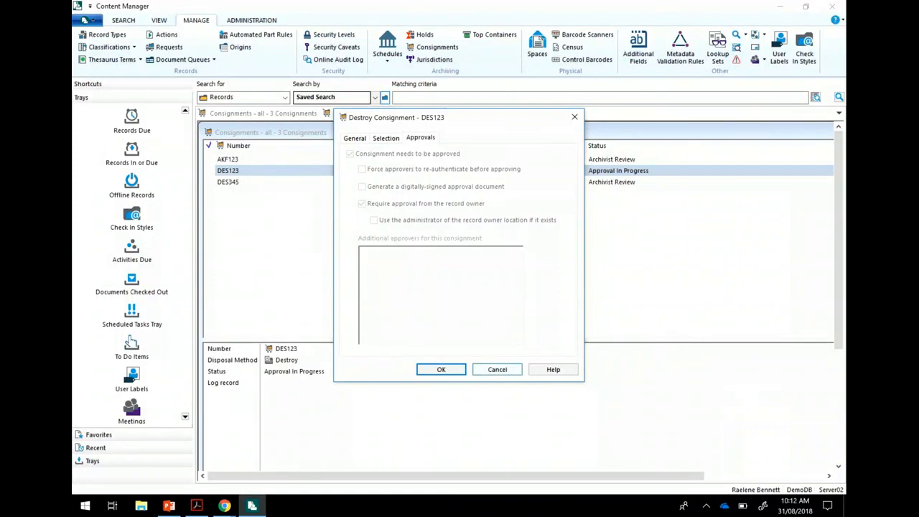
left_click(497, 369)
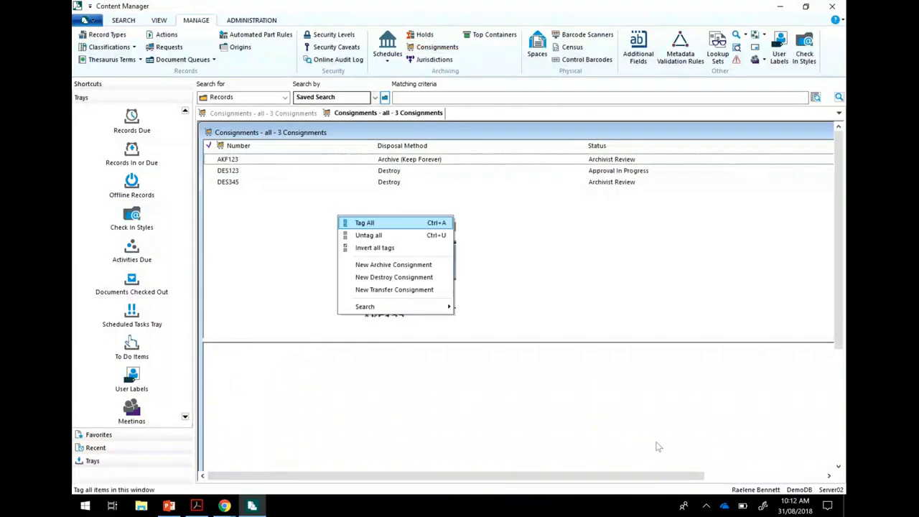
Step: Start a new transfer consignment numbered TRF123 with the description "All records due for destruction"
right_click(338, 216)
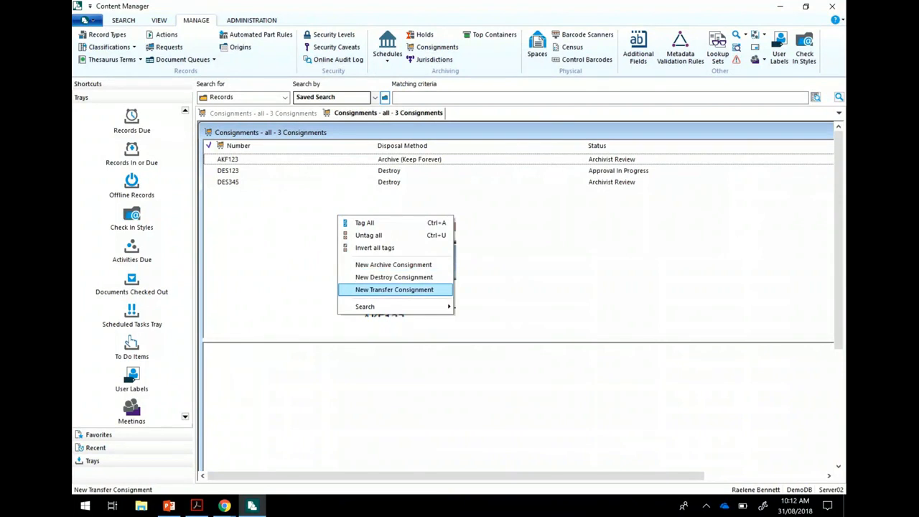
left_click(394, 290)
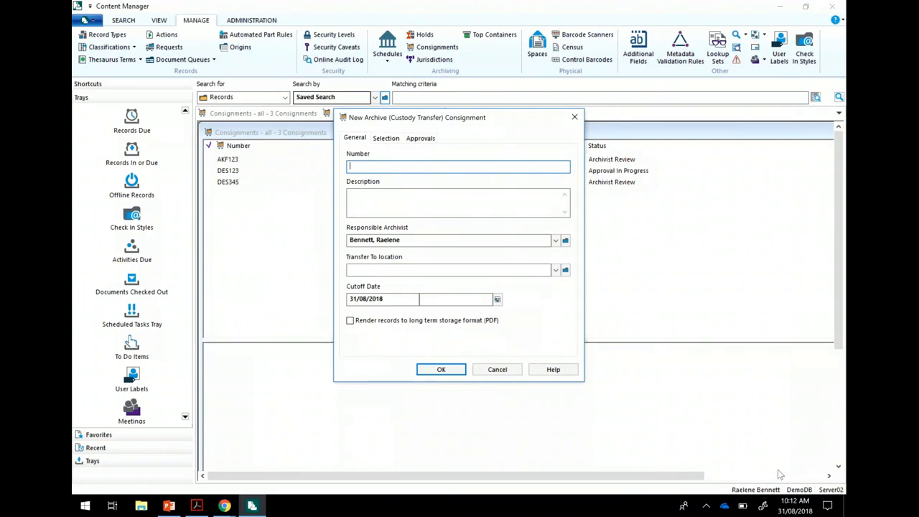
type("TRF123")
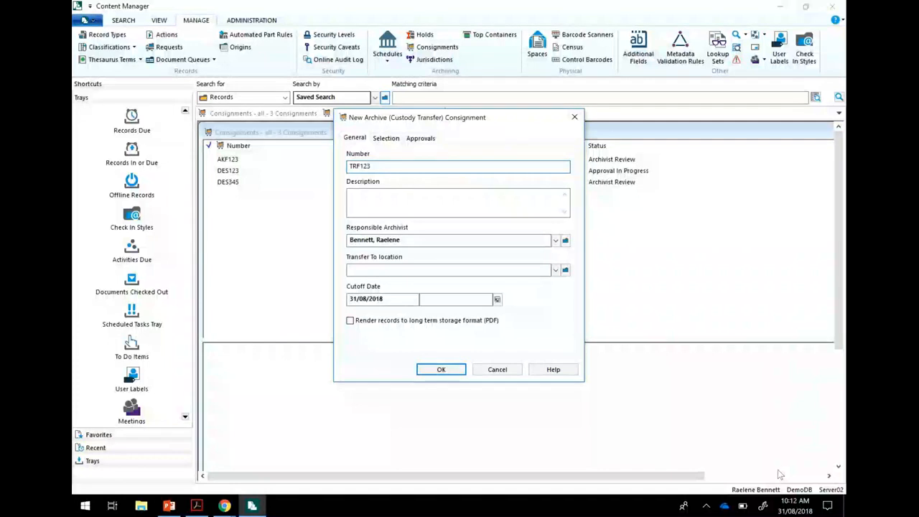
key("Tab")
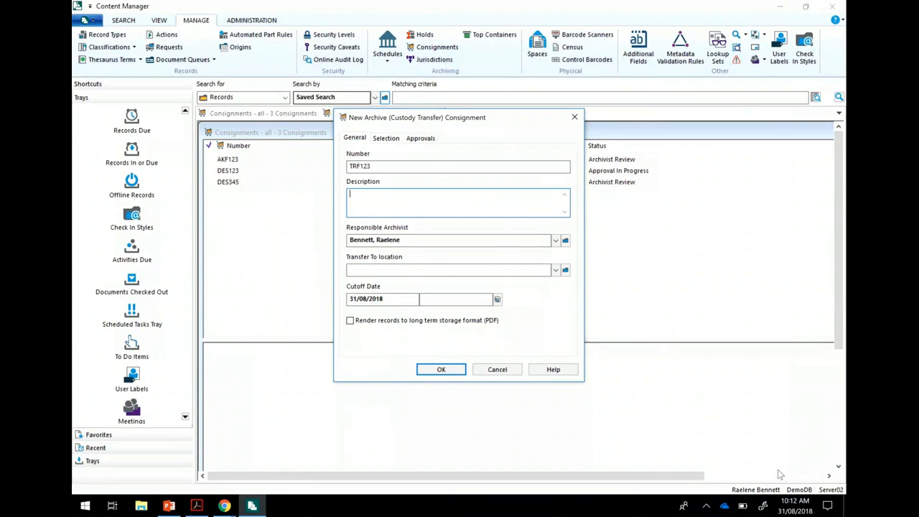
type("All records due for destructio")
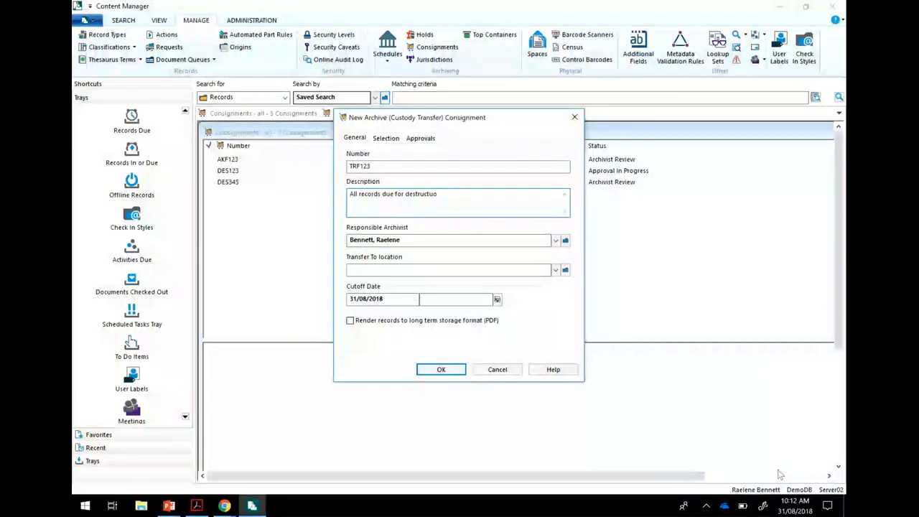
type("n")
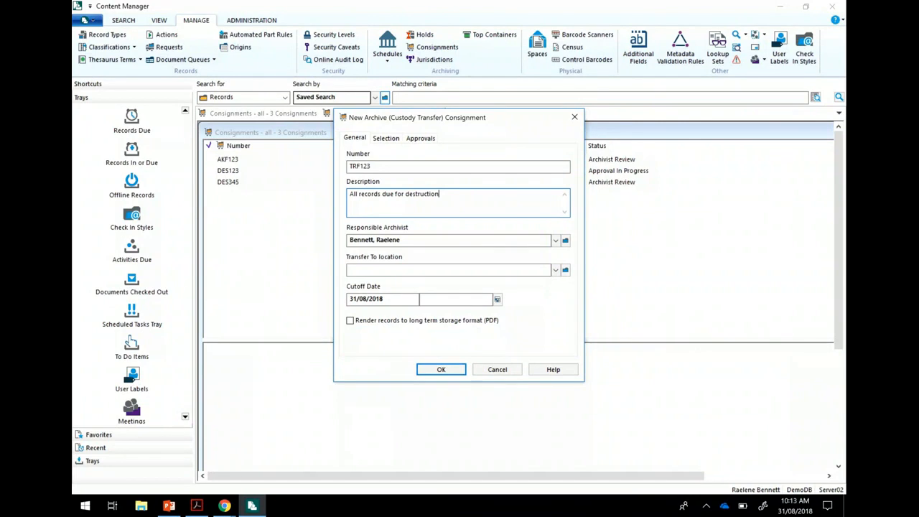
Step: Set the consignment's transfer-to location to the first Florida Keys Park entry among all locations
left_click(388, 270)
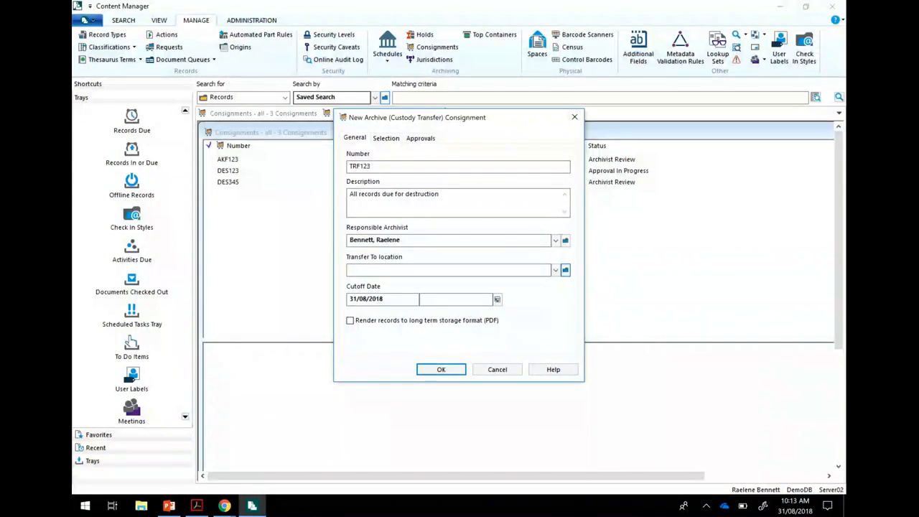
left_click(565, 269)
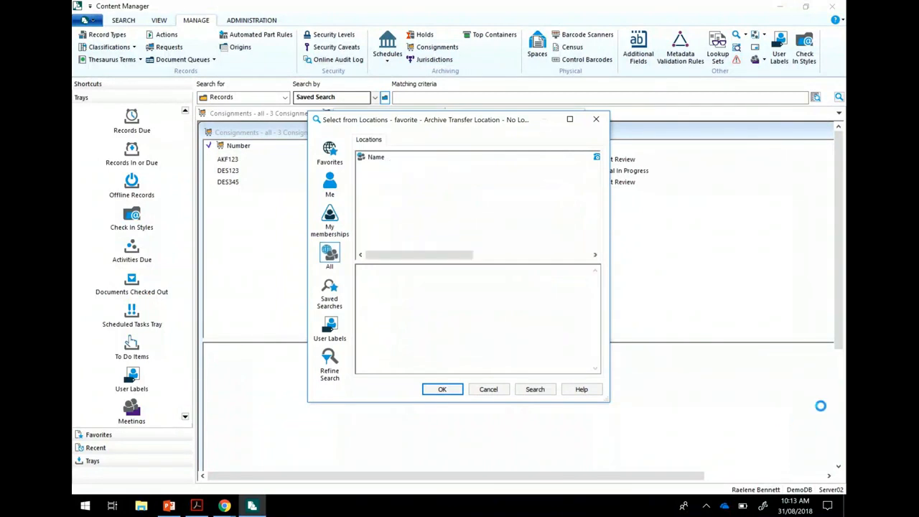
scroll(474, 205, "down", 5)
scroll(473, 205, "up", 1)
scroll(473, 204, "down", 4)
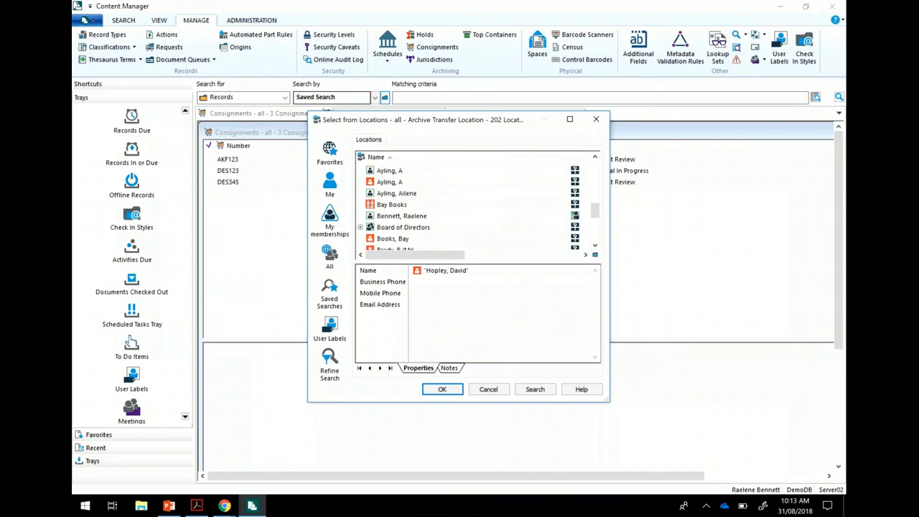
scroll(474, 205, "down", 3)
scroll(474, 204, "down", 5)
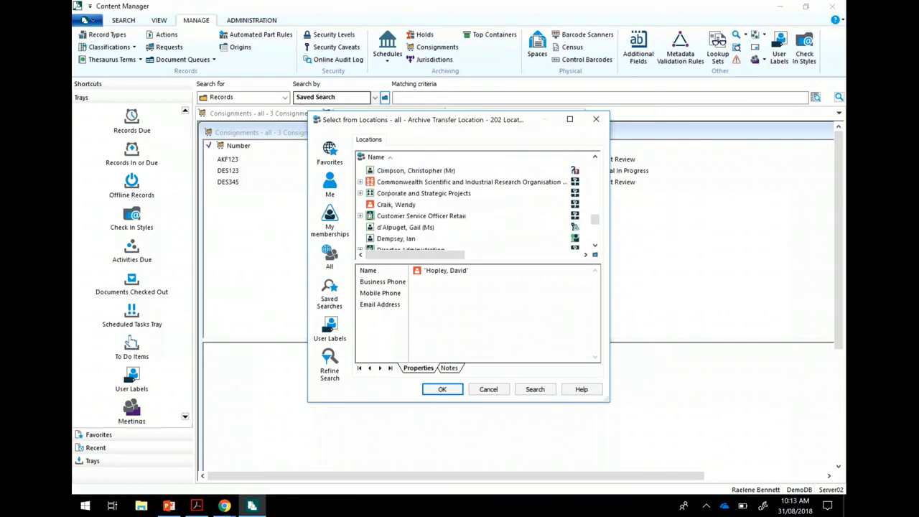
scroll(474, 204, "down", 6)
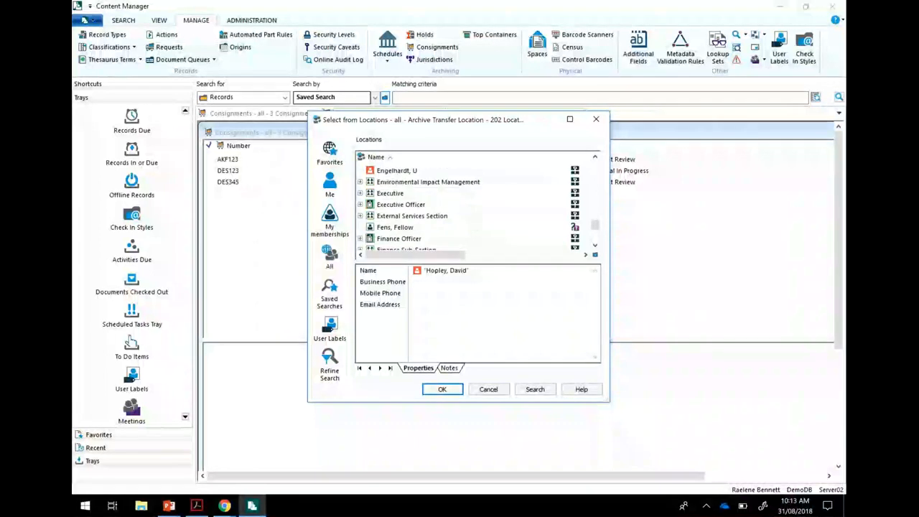
scroll(474, 204, "down", 2)
scroll(474, 204, "down", 1)
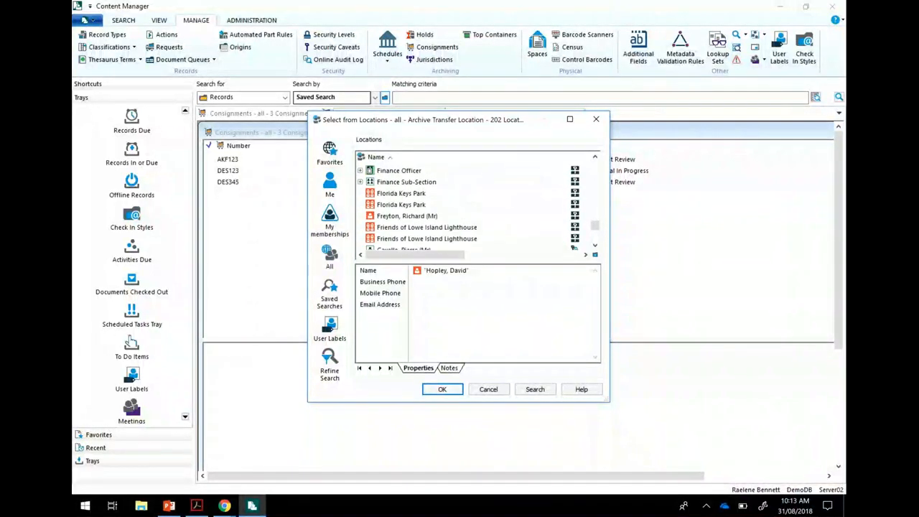
scroll(474, 204, "down", 1)
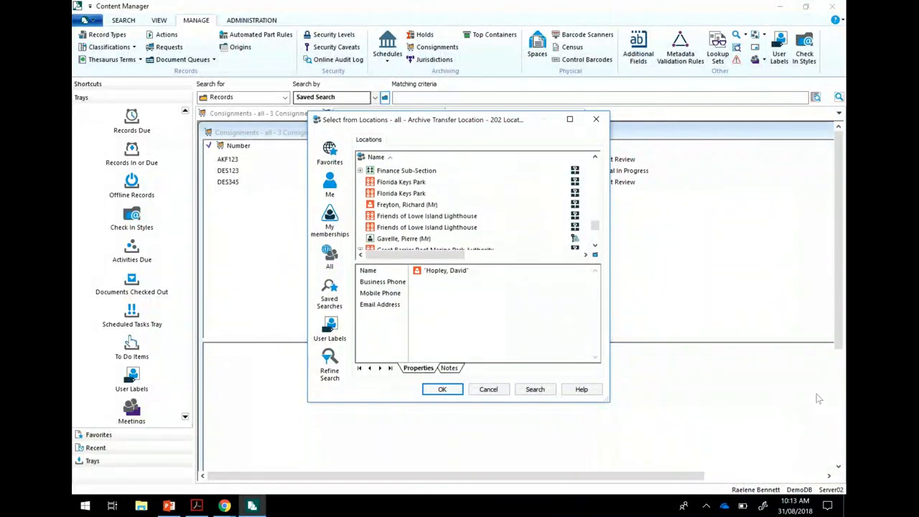
left_click(400, 181)
left_click(442, 389)
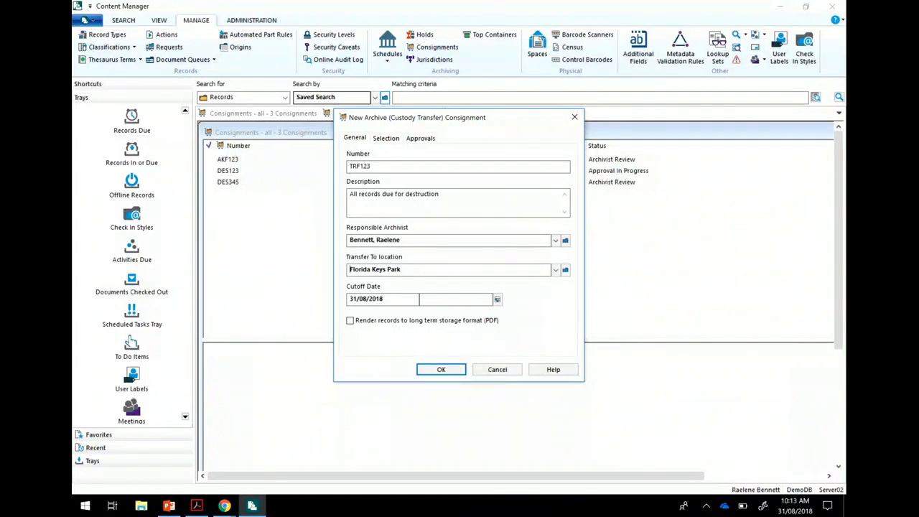
Step: Set the consignment's cutoff date to 30/10/2018
left_click(497, 299)
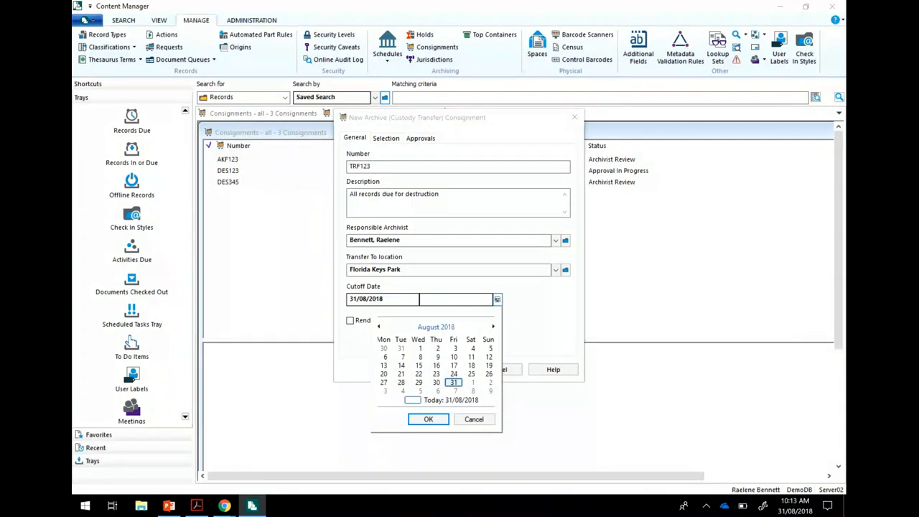
scroll(418, 381, "down", 2)
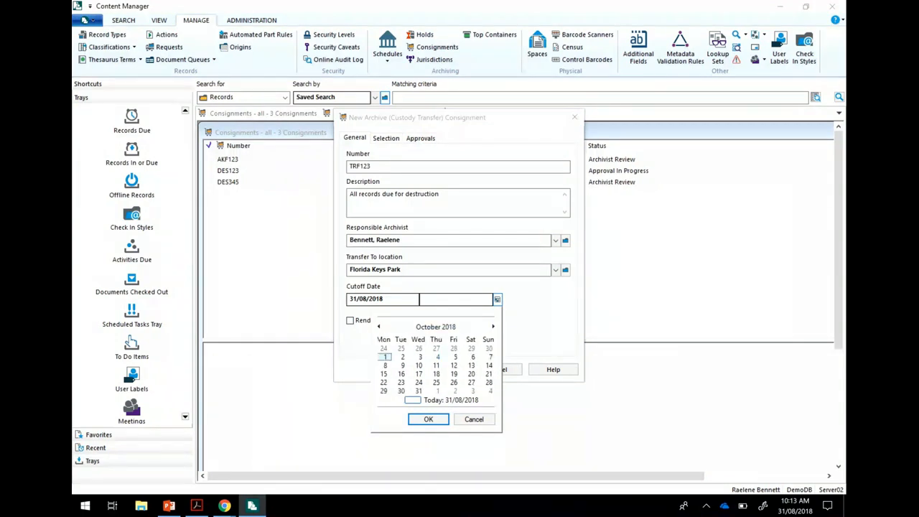
left_click(401, 391)
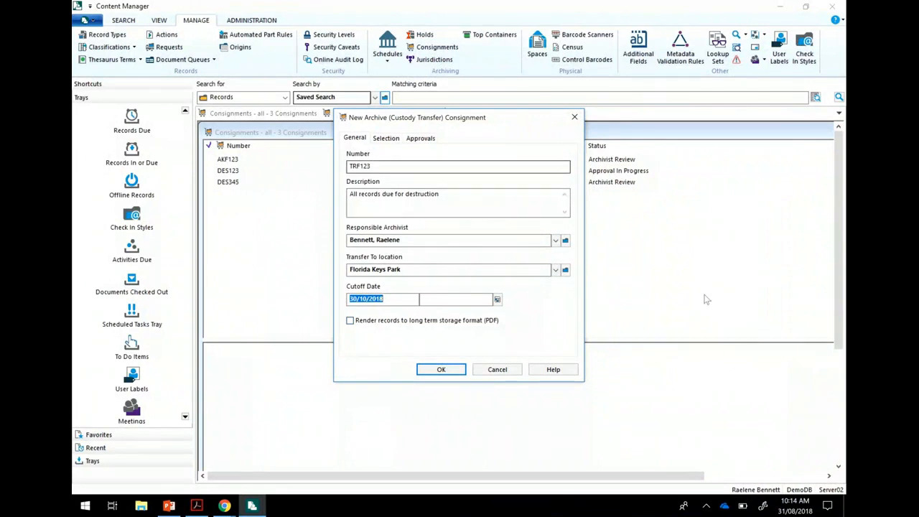
Step: Preview the records that match the new consignment's selection criteria
key("ctrl+Tab")
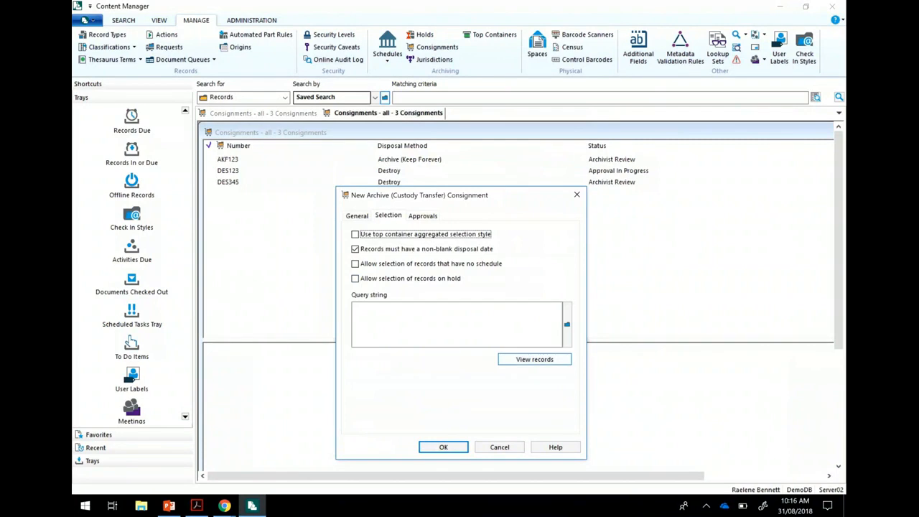
key("Return")
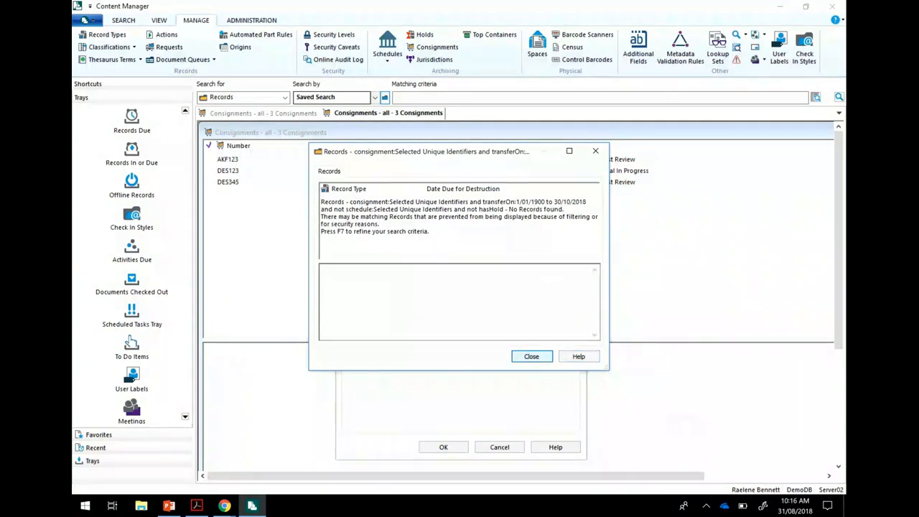
key("Return")
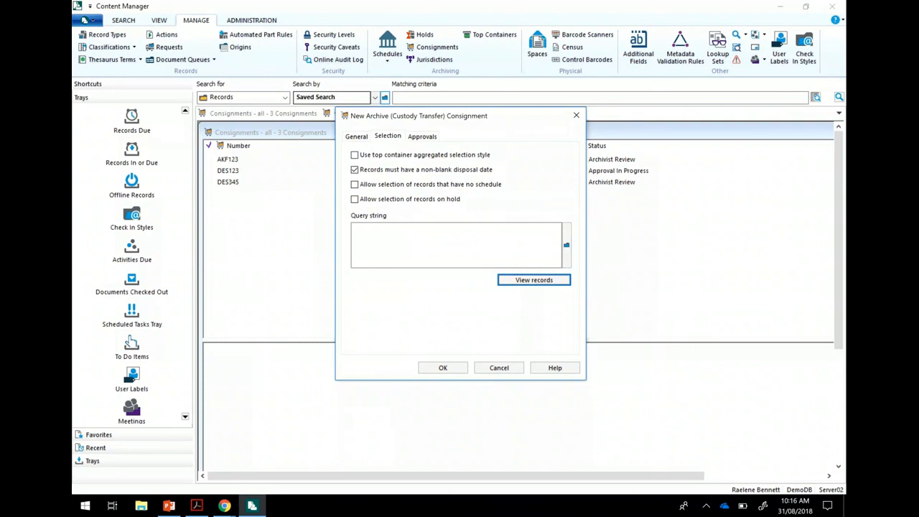
left_click_drag(516, 119, 614, 184)
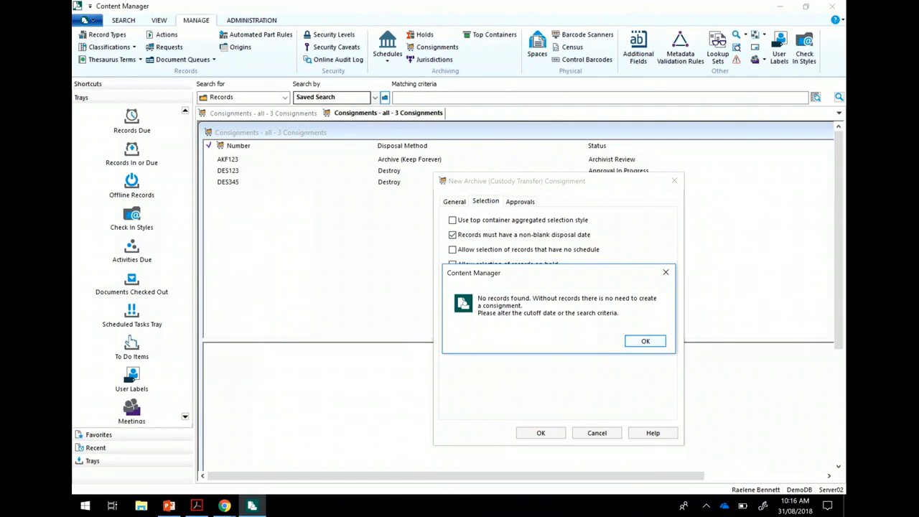
Step: Require the new custody transfer consignment to be approved, including approval from the record owner
key("Return")
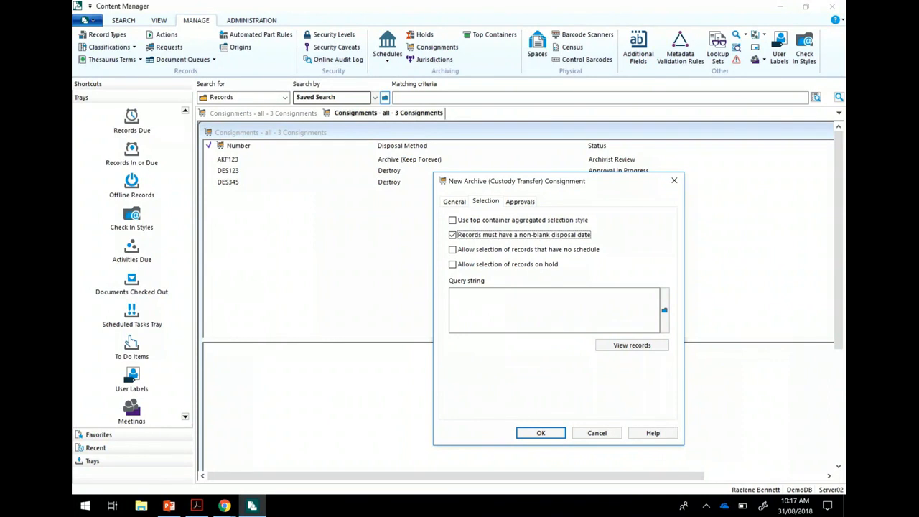
key("ctrl+Tab")
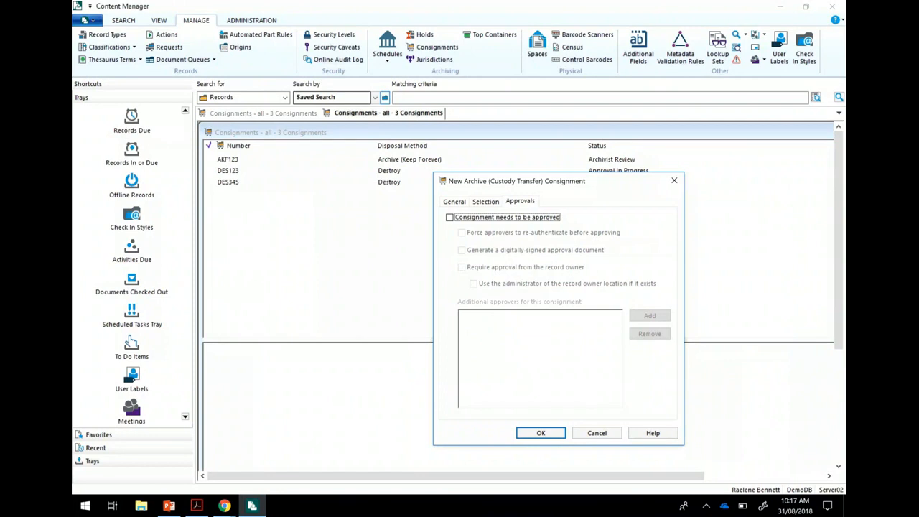
key("space")
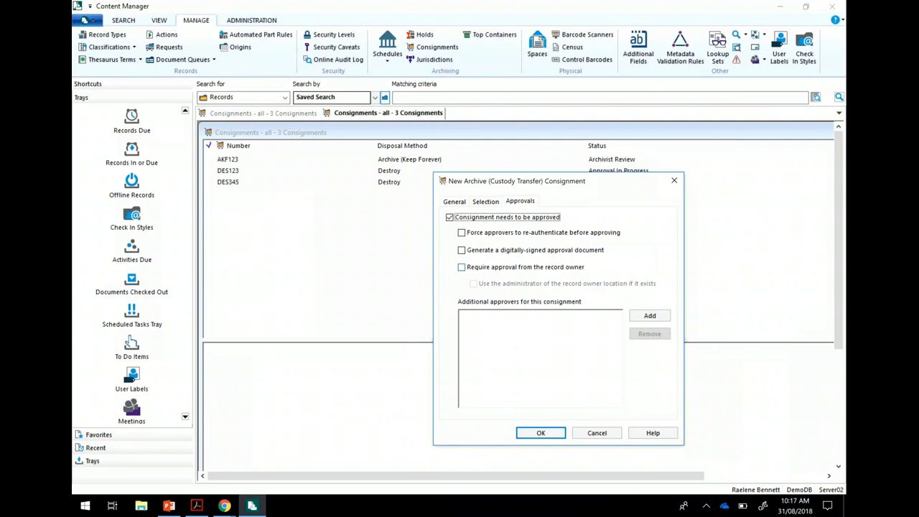
left_click(461, 266)
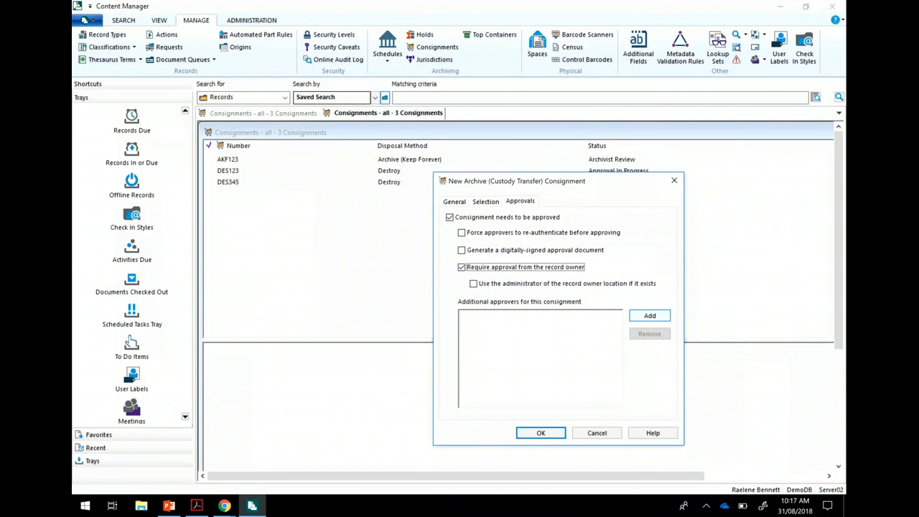
Step: Check the favorite locations for additional approvers, and discard the new custody transfer consignment without saving it
left_click(649, 315)
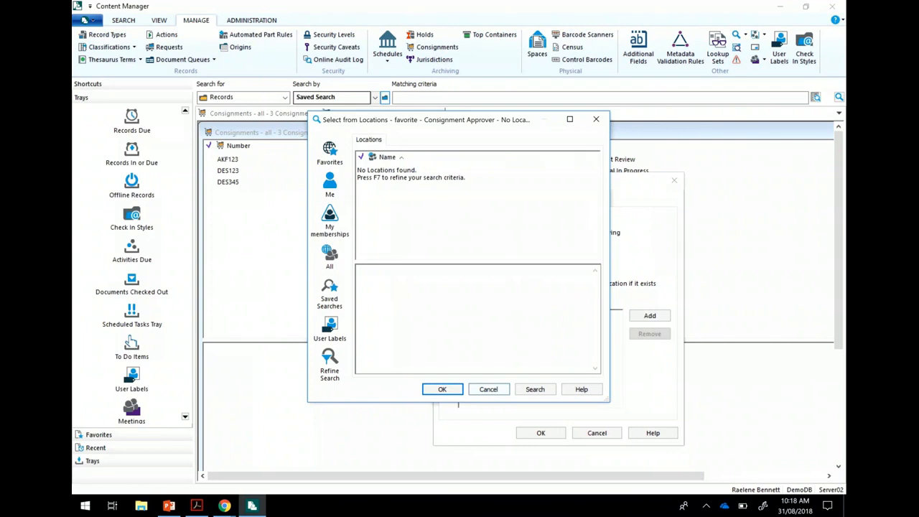
left_click(488, 389)
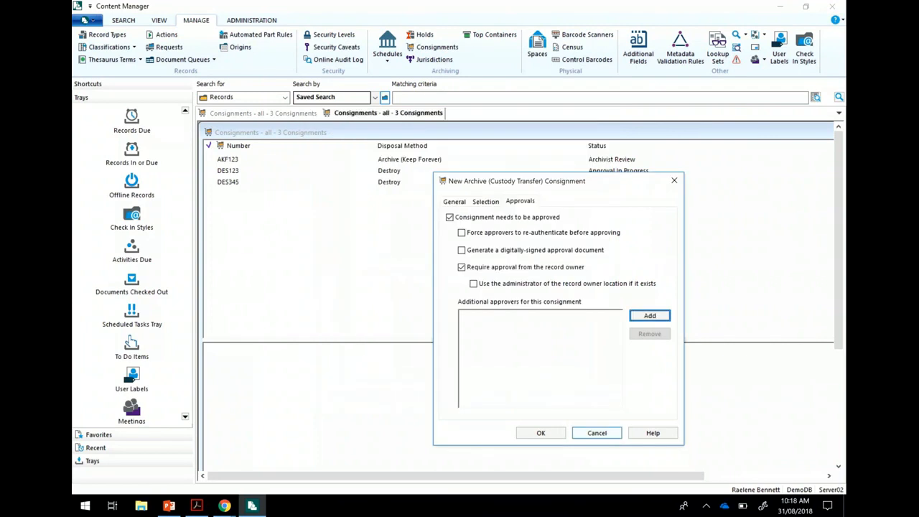
left_click(596, 432)
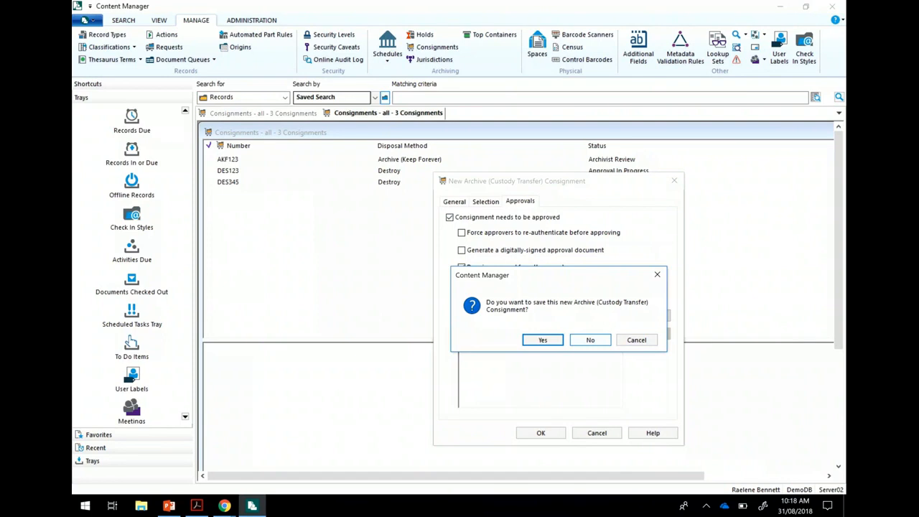
left_click(590, 340)
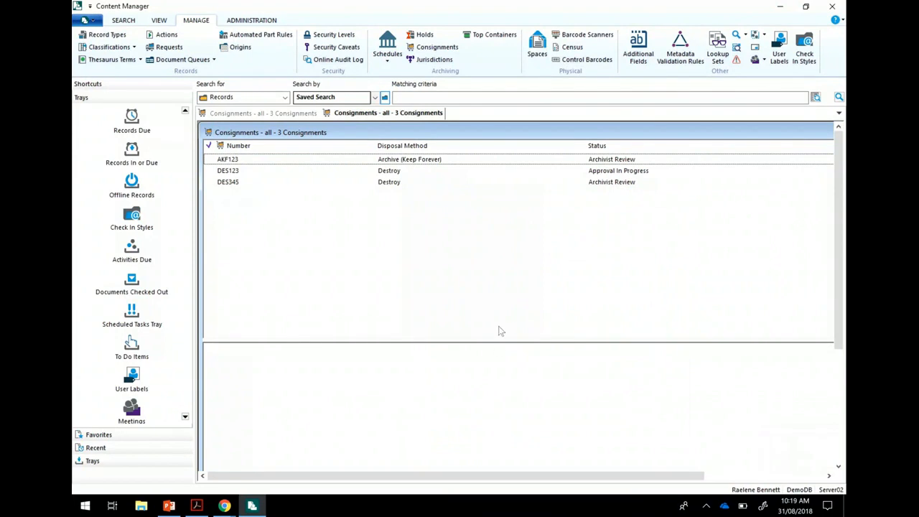
Step: Select consignment DES345 and narrow the Disposal Method column in the consignments list
key("Down")
key("Down")
key("Down")
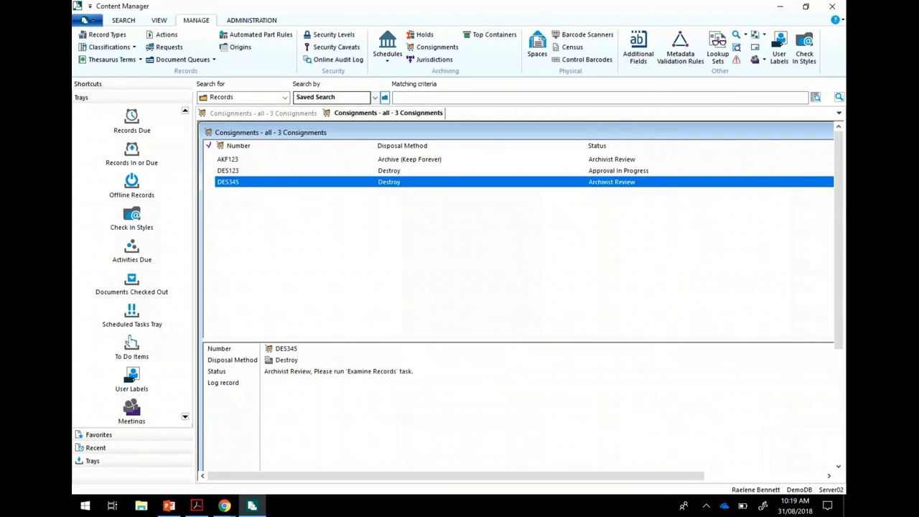
left_click_drag(587, 146, 494, 146)
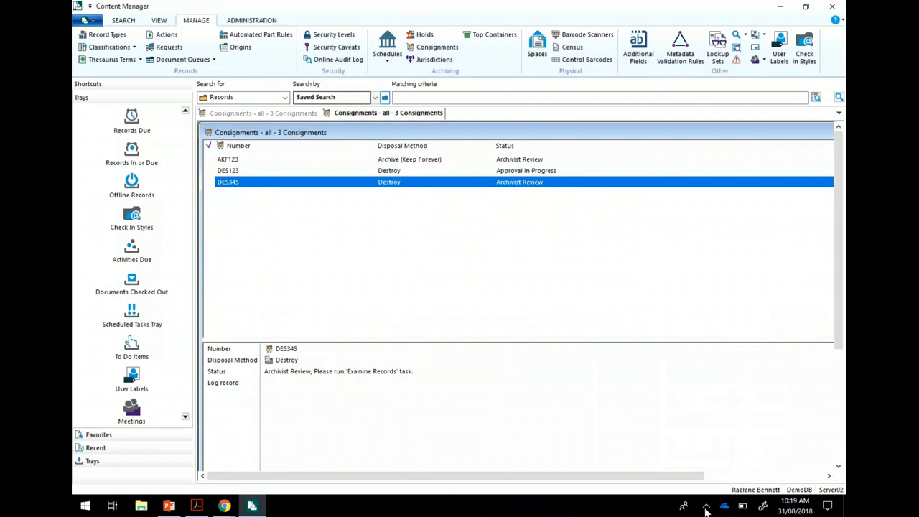
Step: Review the status details of consignments AKF123, DES123 and DES345 one after another
right_click(390, 252)
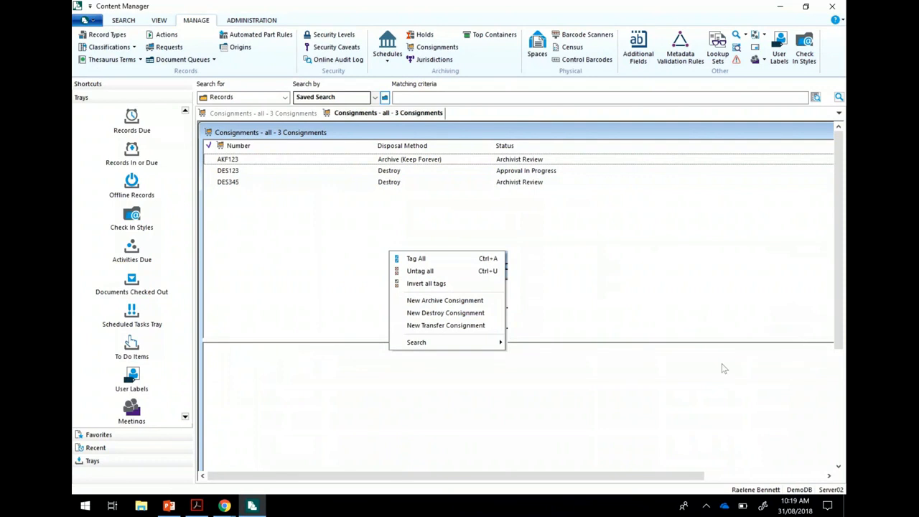
left_click(799, 405)
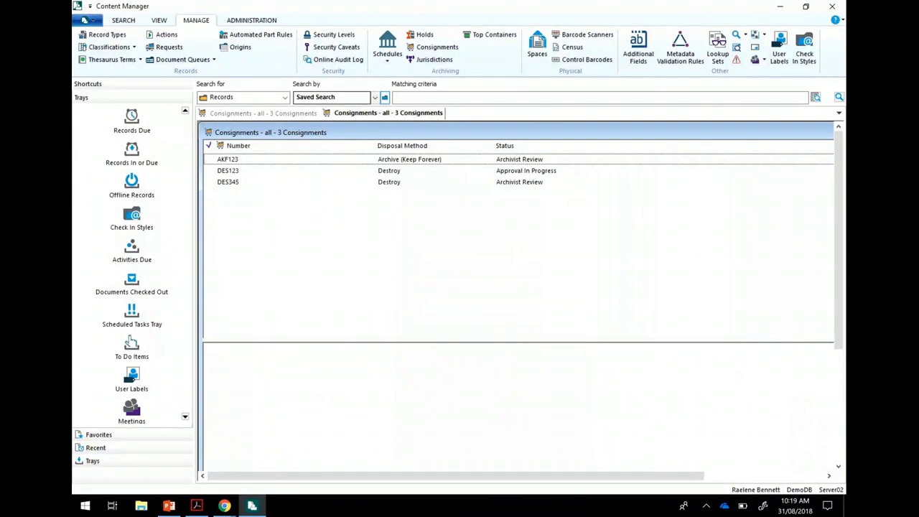
left_click(228, 159)
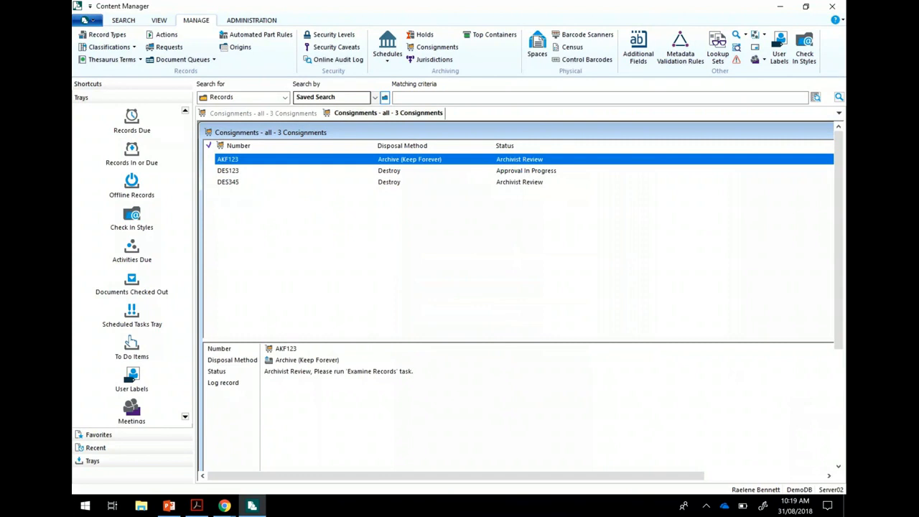
left_click(227, 170)
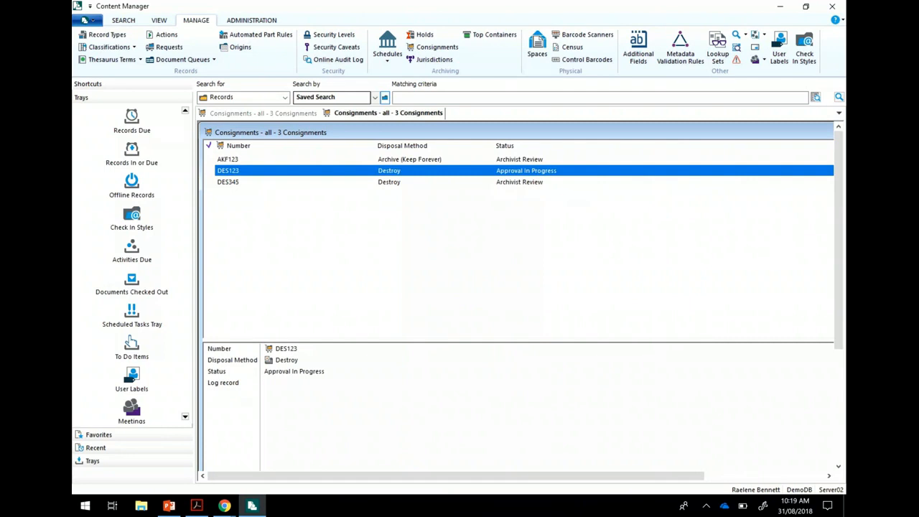
left_click(227, 182)
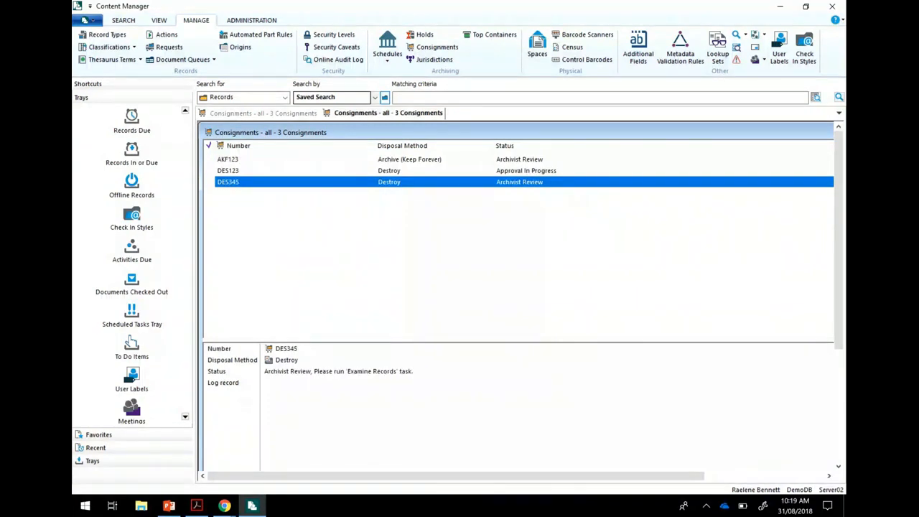
Step: Examine the general, selection and approval properties of consignment AKF123, leaving them unchanged
key("Up")
key("Up")
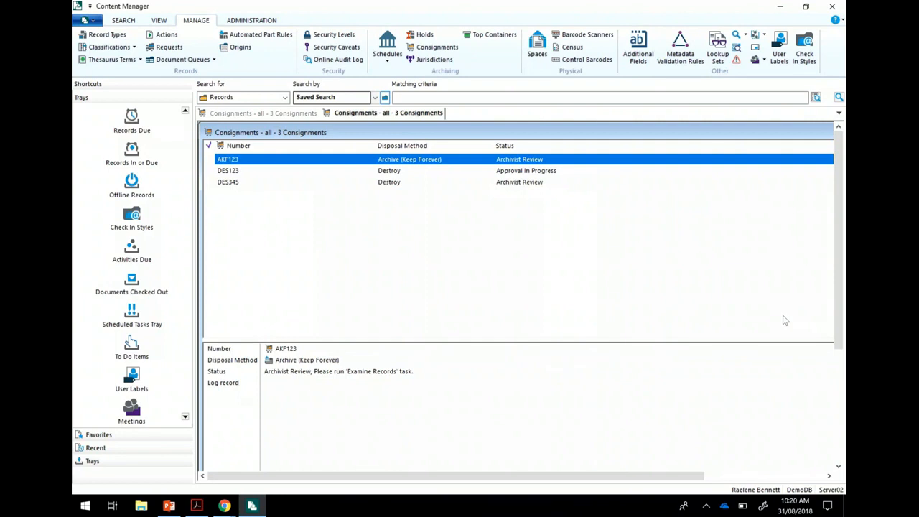
right_click(427, 159)
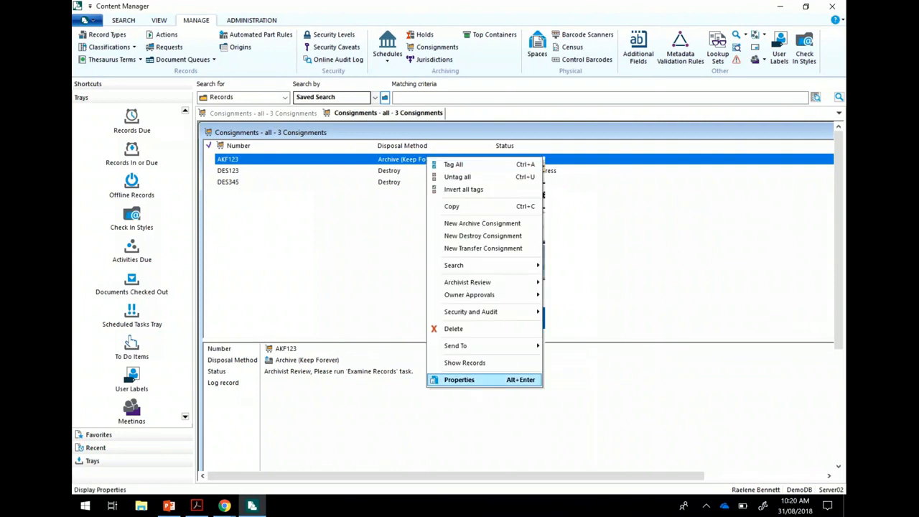
left_click(459, 379)
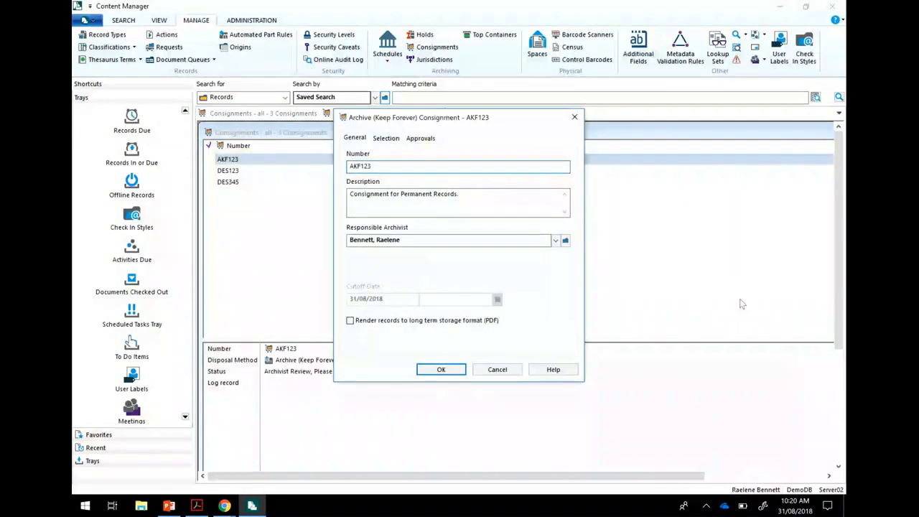
key("ctrl+Tab")
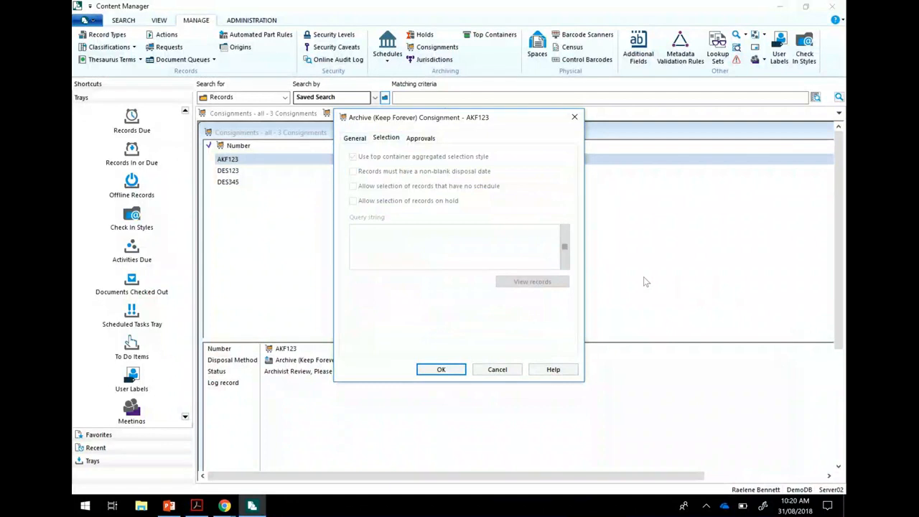
key("ctrl+shift+Tab")
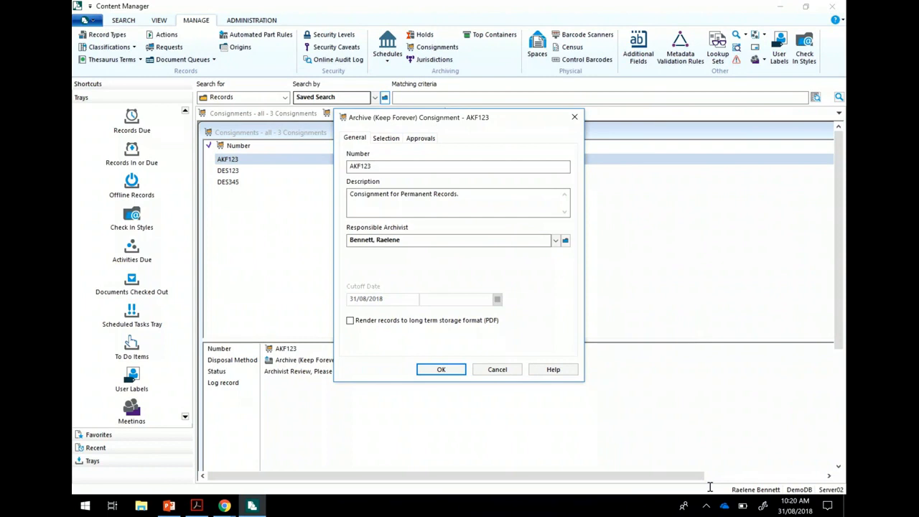
key("ctrl+Tab")
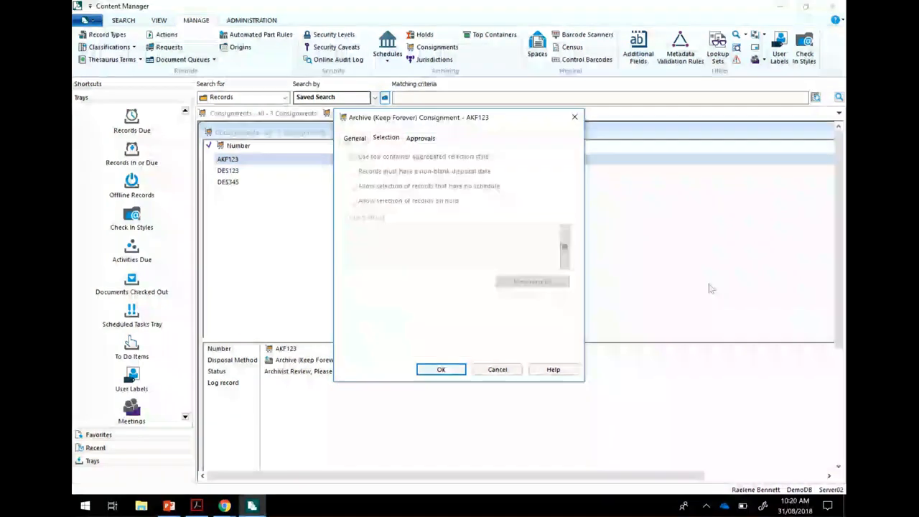
key("ctrl+Tab")
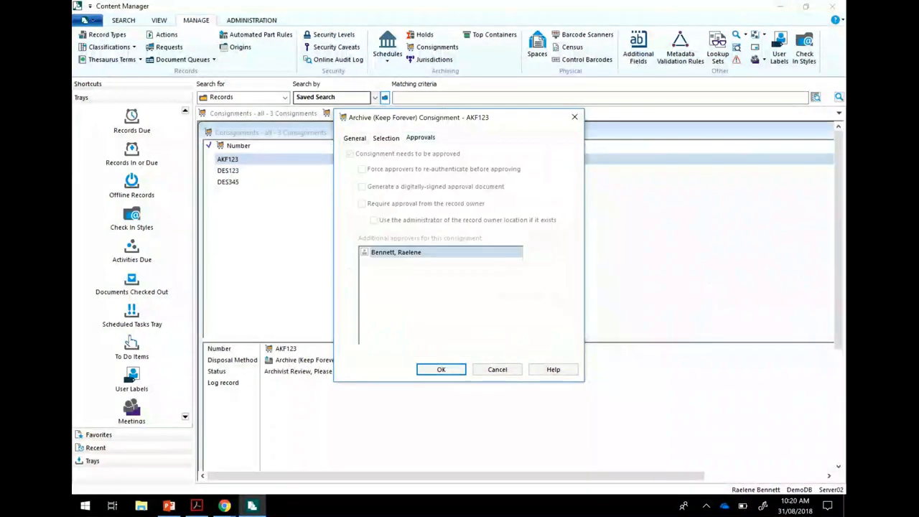
key("ctrl+shift+Tab")
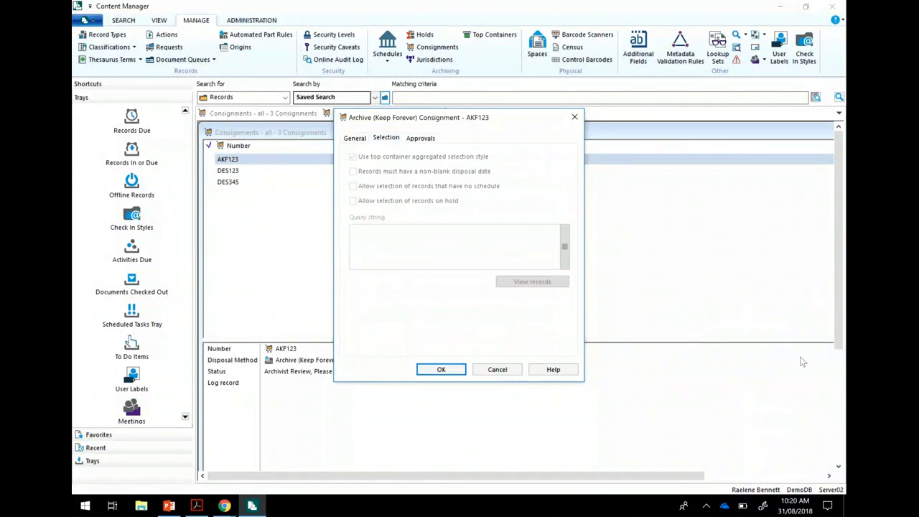
key("ctrl+shift+Tab")
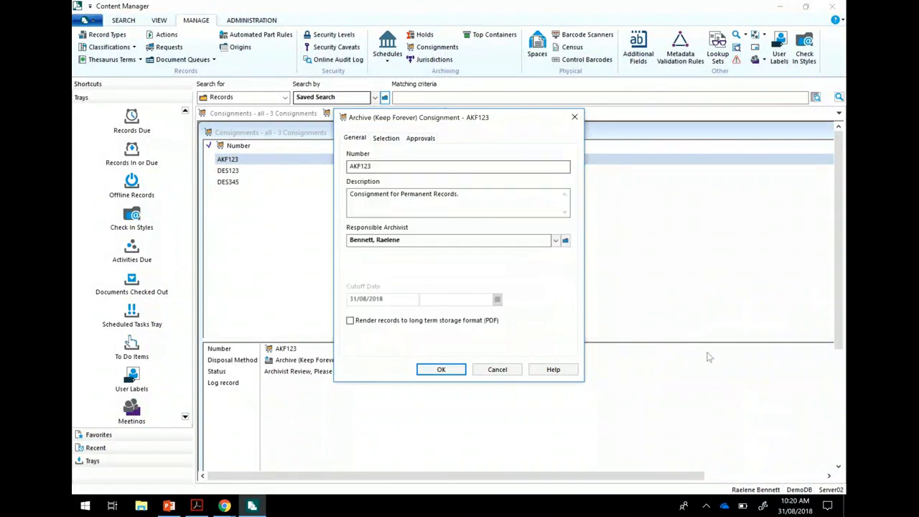
key("Tab")
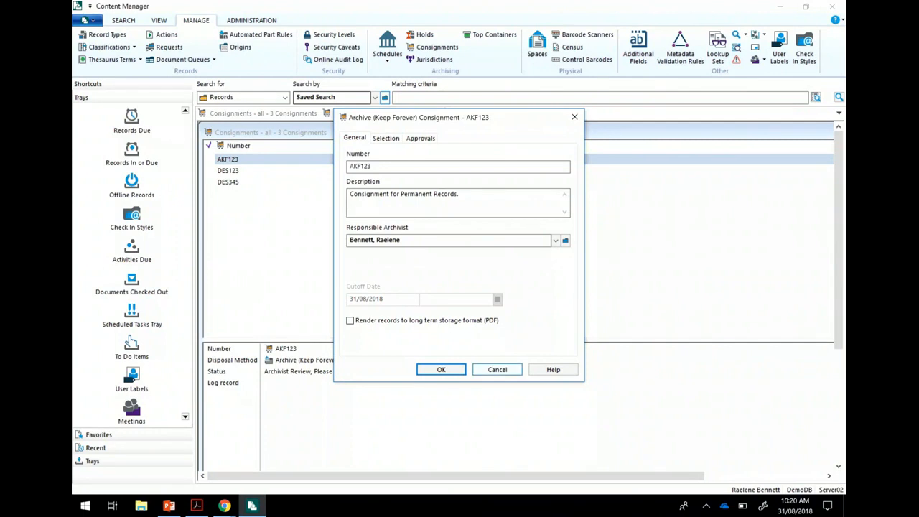
key("Return")
key("shift+F10")
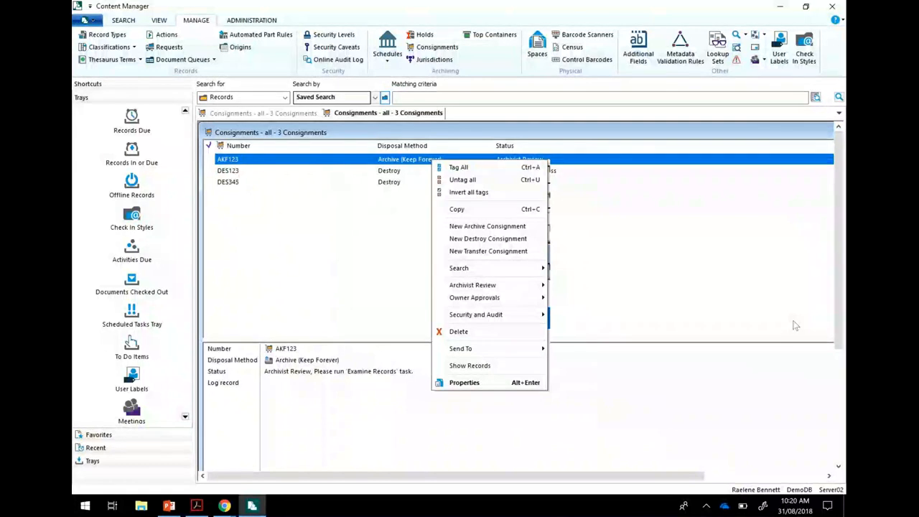
key("Down")
key("Down")
key("Down")
key("Down")
key("Down")
key("Down")
key("Down")
key("Down")
key("Down")
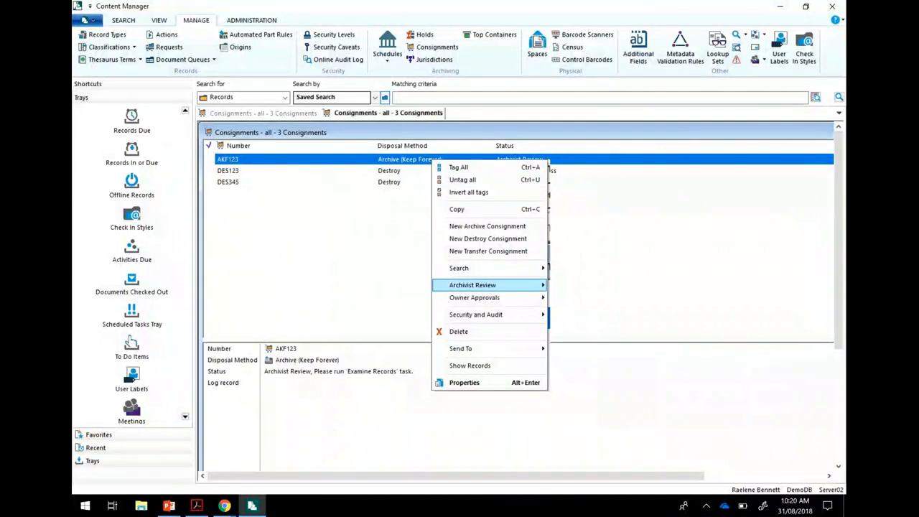
key("Right")
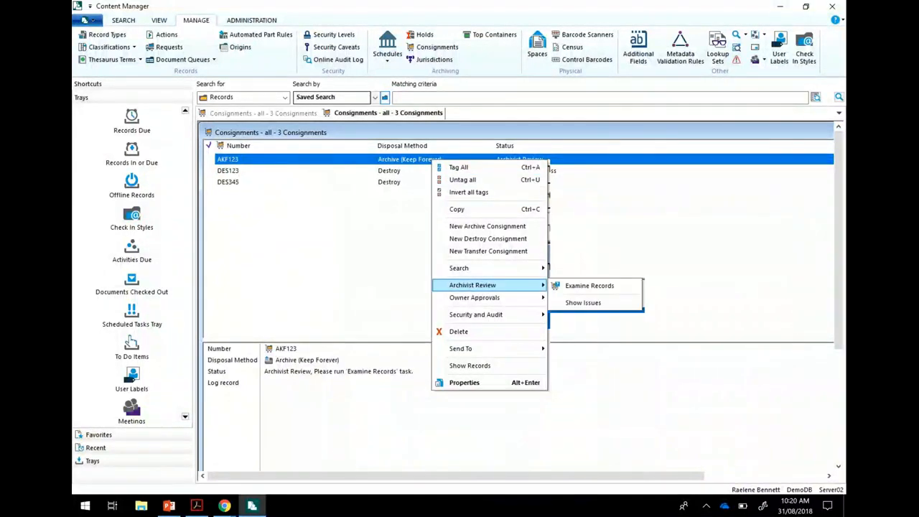
key("Escape")
key("Escape")
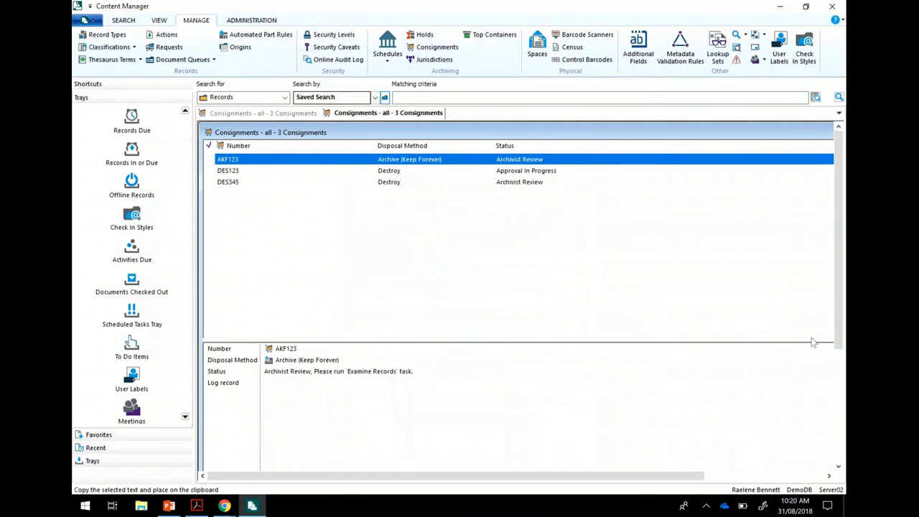
Step: Run the Archivist Review's Examine Records task on consignment AKF123 and open its issues for review
right_click(441, 159)
mouse_move(482, 285)
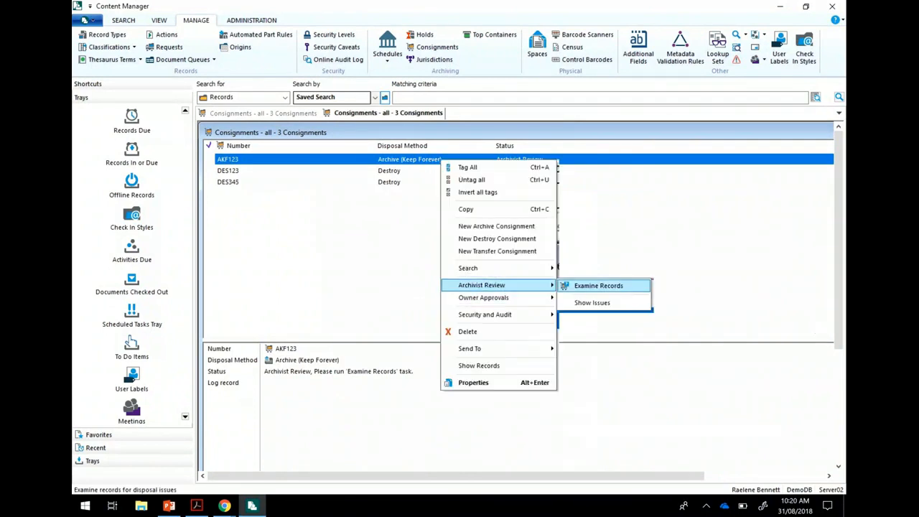
key("Down")
left_click(598, 285)
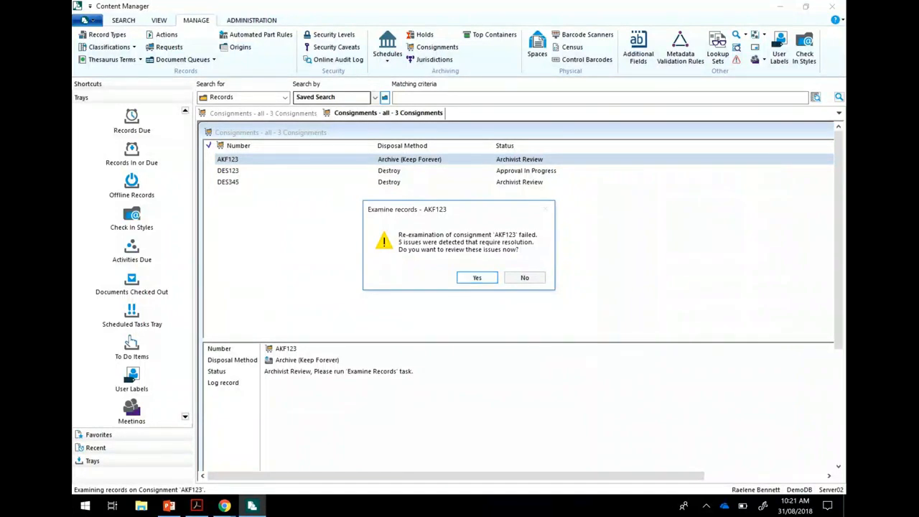
key("Return")
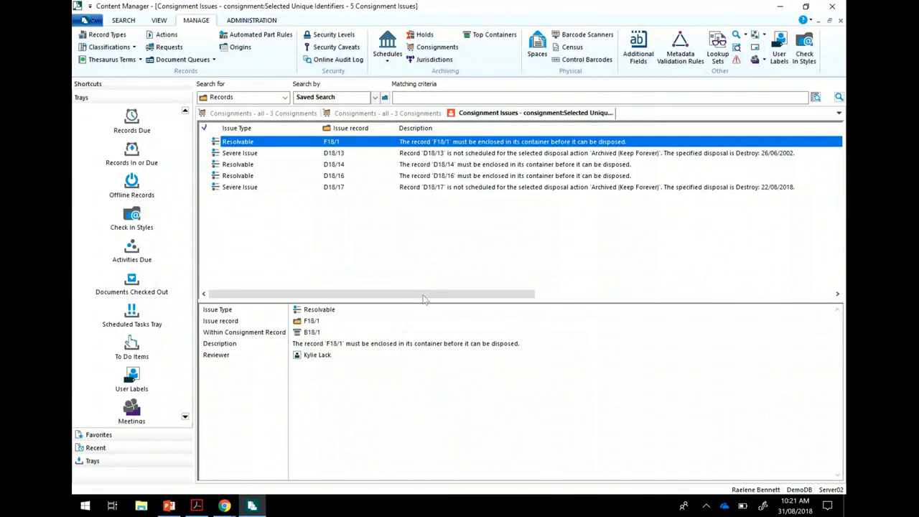
Step: Resolve the F18/1 consignment issue by enclosing the record in its container
key("Down")
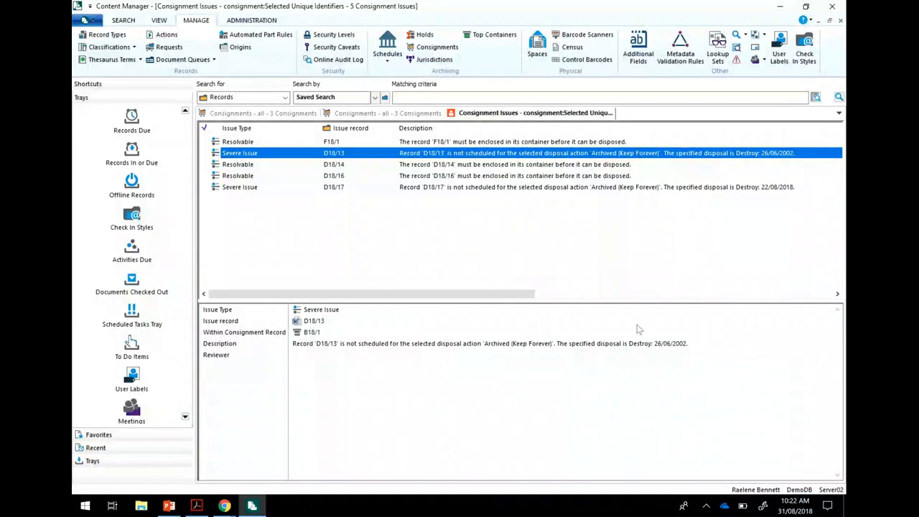
key("Up")
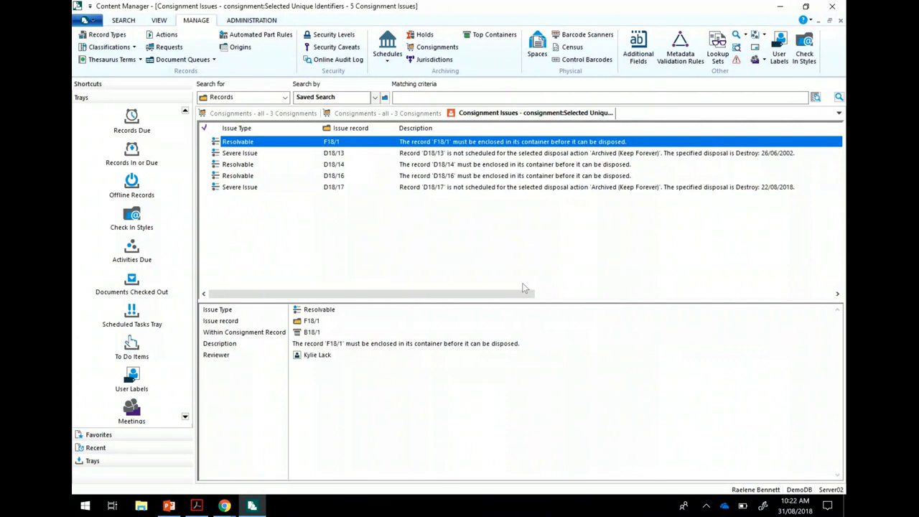
key("shift+F10")
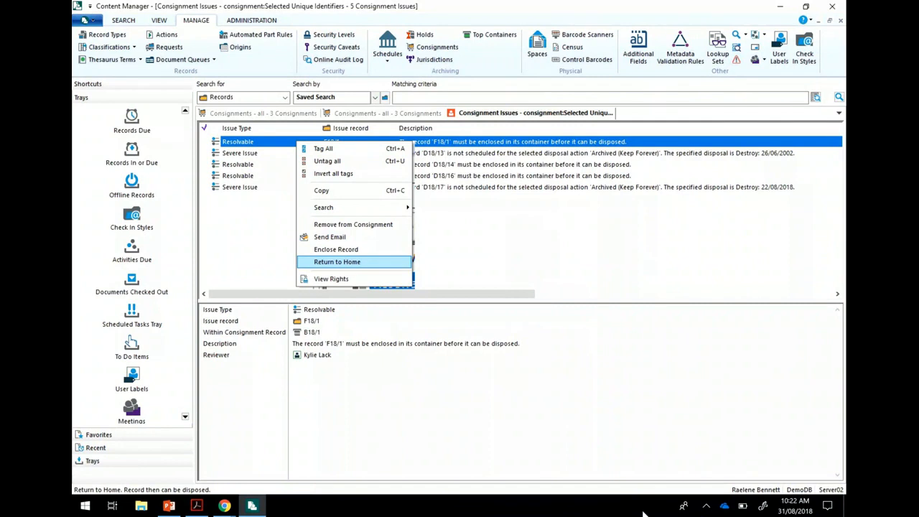
key("Up")
key("Escape")
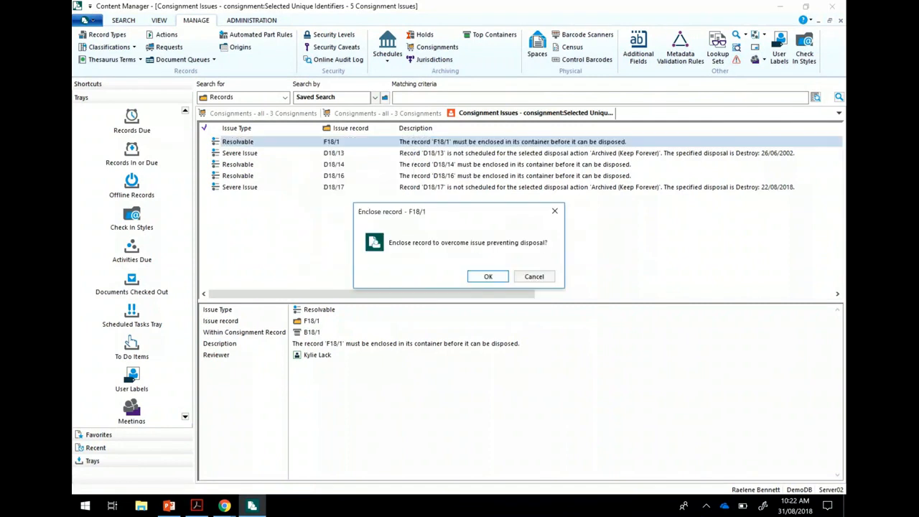
key("Return")
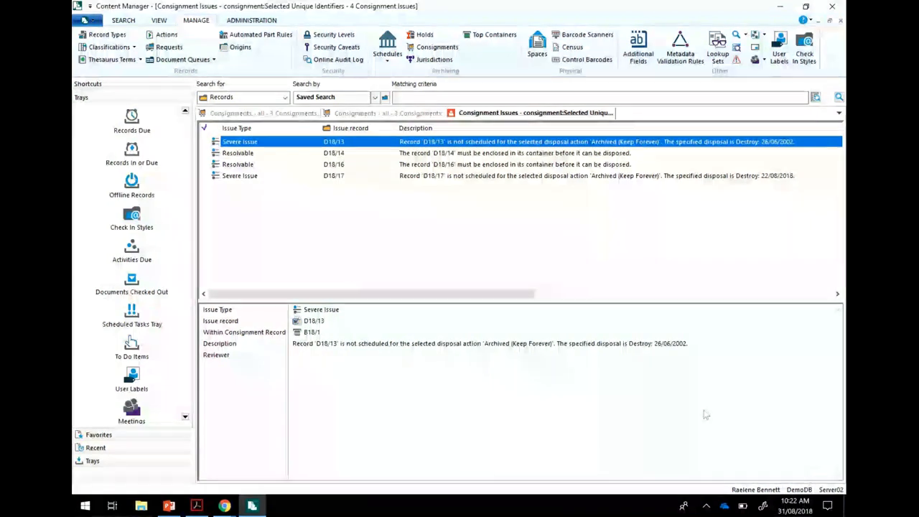
Step: Enclose record D18/14 in its container to overcome its resolvable consignment issue
key("Down")
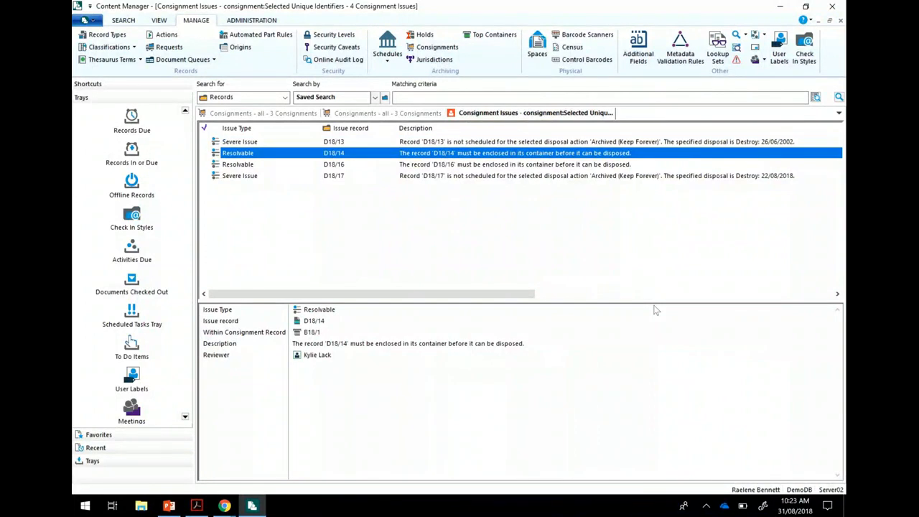
key("Menu")
key("Down")
key("Down")
key("Down")
key("Down")
key("Down")
key("Down")
key("Down")
key("Down")
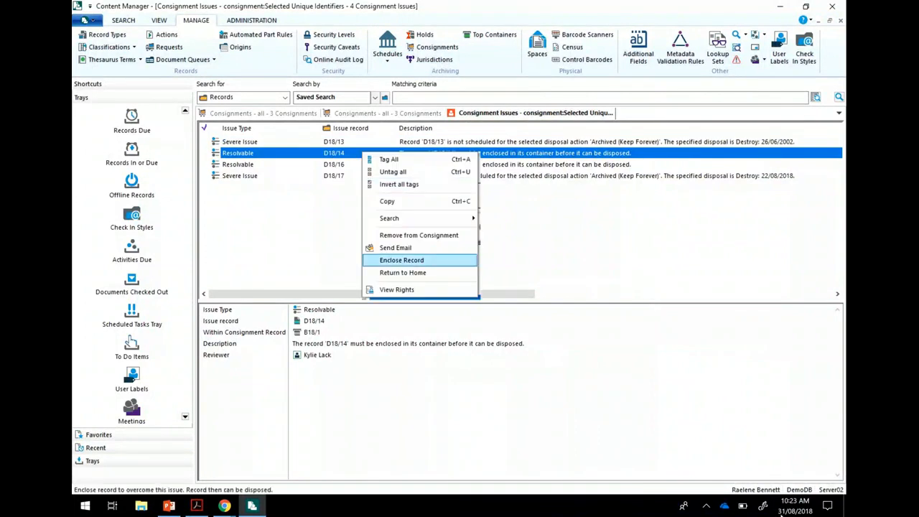
key("Return")
key("Return")
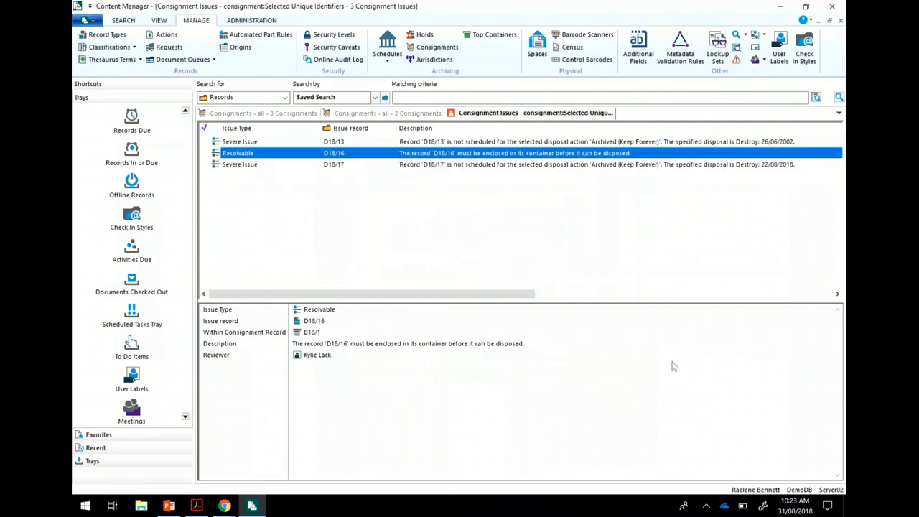
Step: Enclose record D18/16 to overcome the issue preventing its disposal
right_click(375, 153)
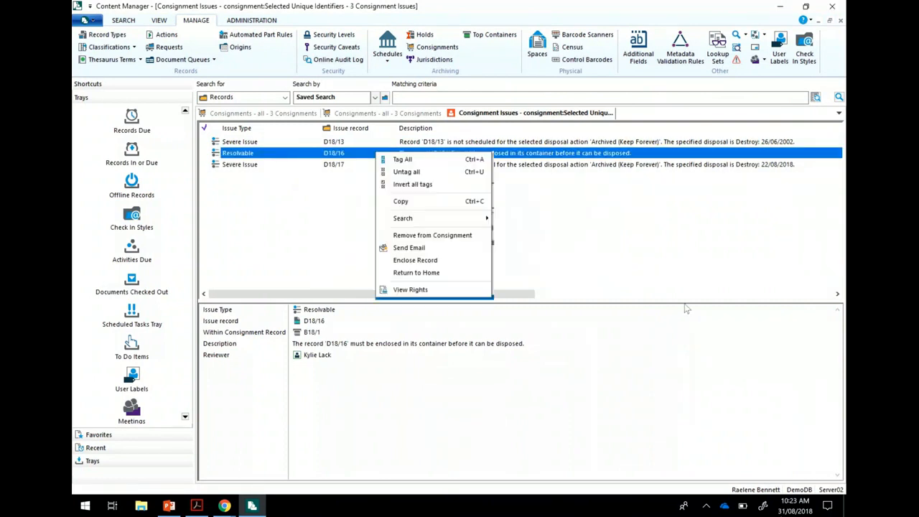
left_click(415, 260)
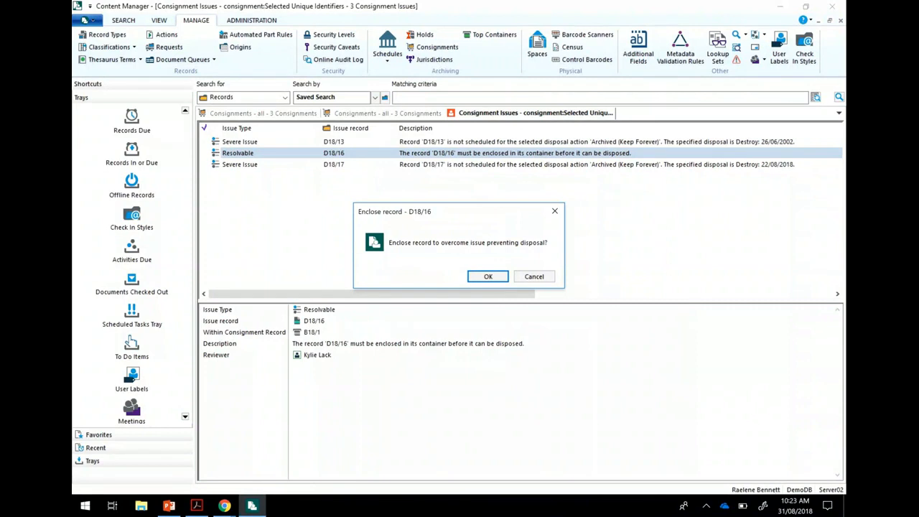
key("Return")
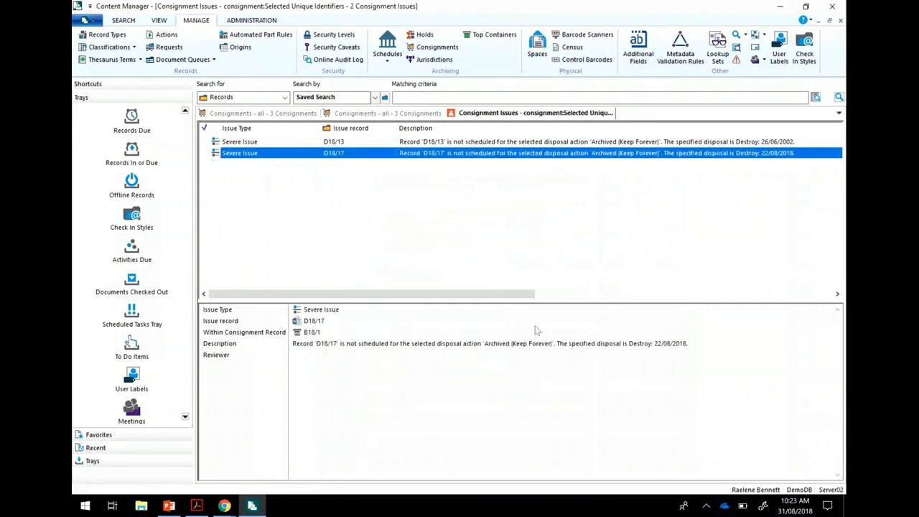
Step: Remove record D18/13 from the consignment, resolving its severe issue with the Remove content from container option
key("Up")
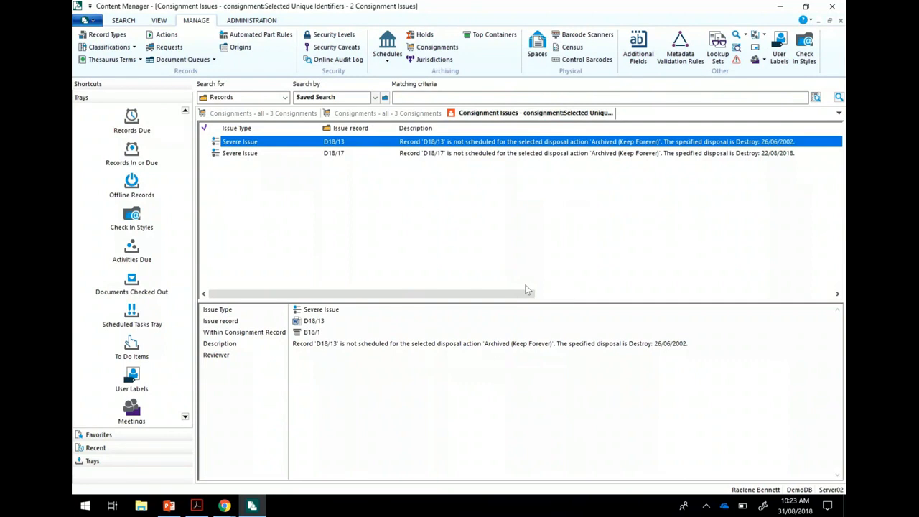
key("shift+F10")
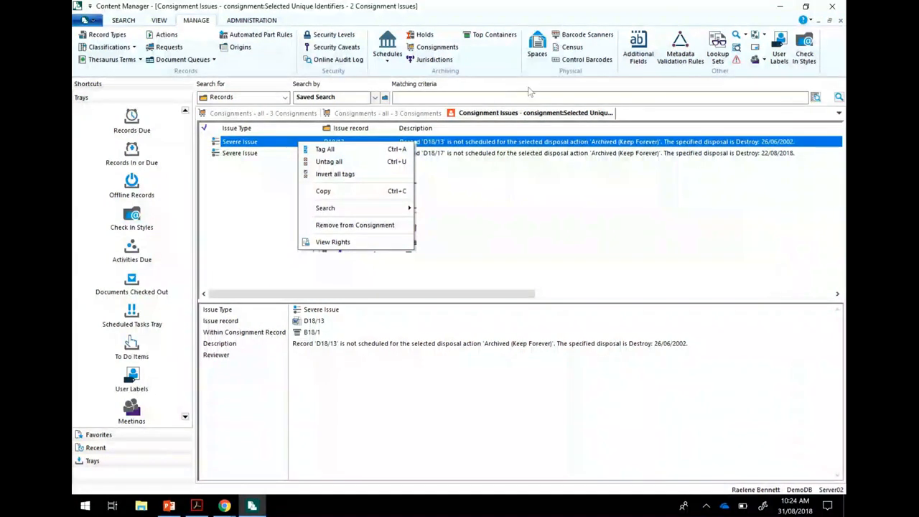
key("Down")
key("Down")
key("Down")
key("Down")
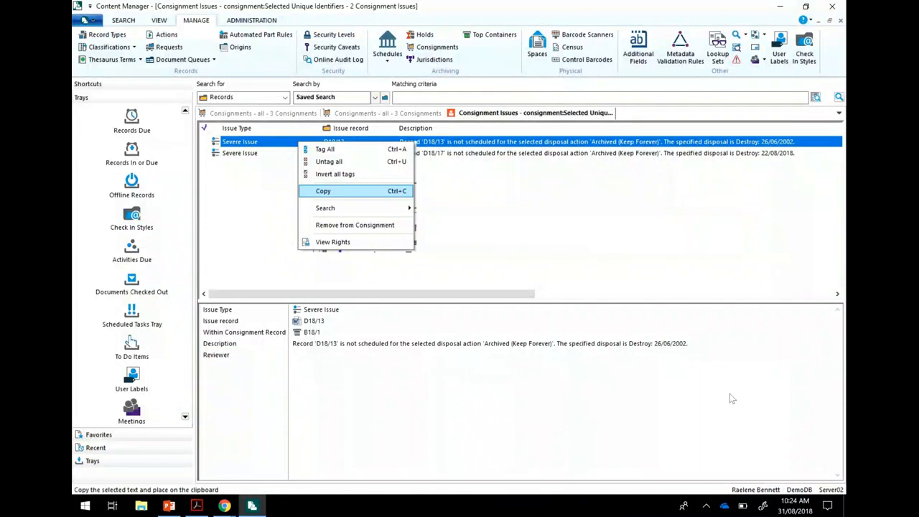
key("Down")
key("Down")
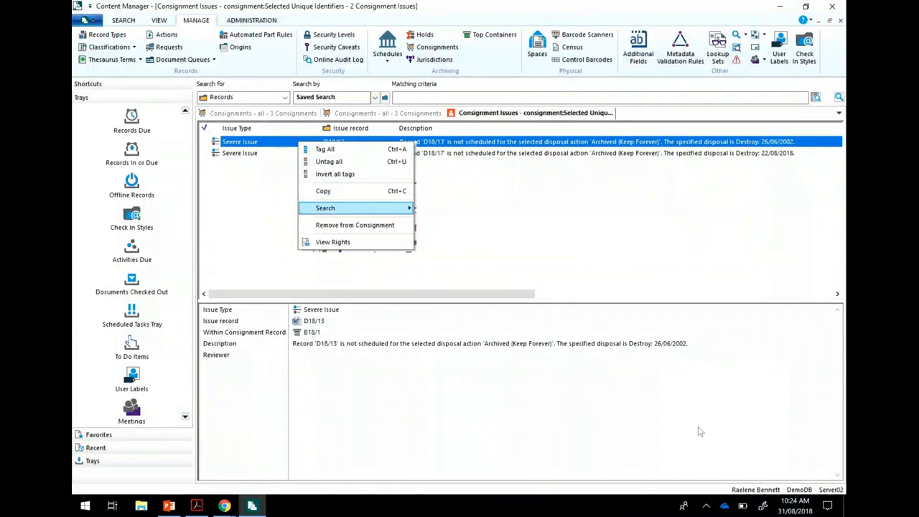
key("Return")
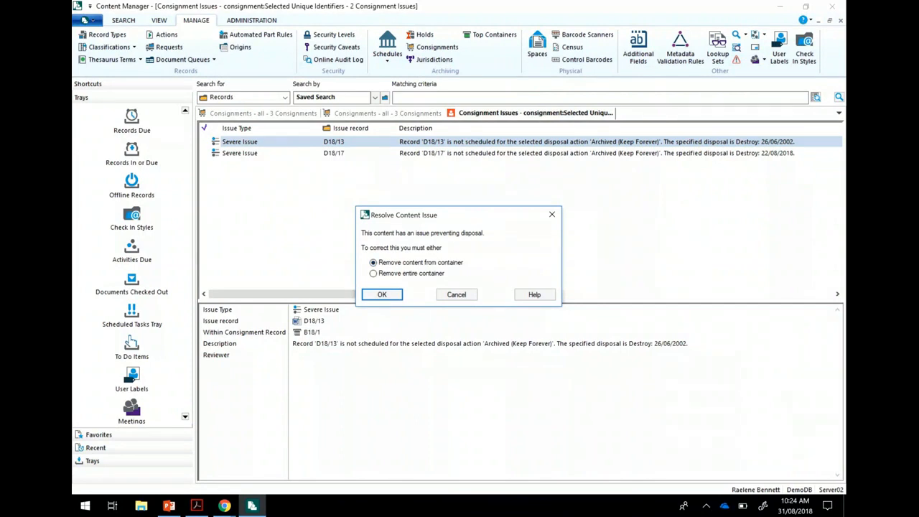
key("Return")
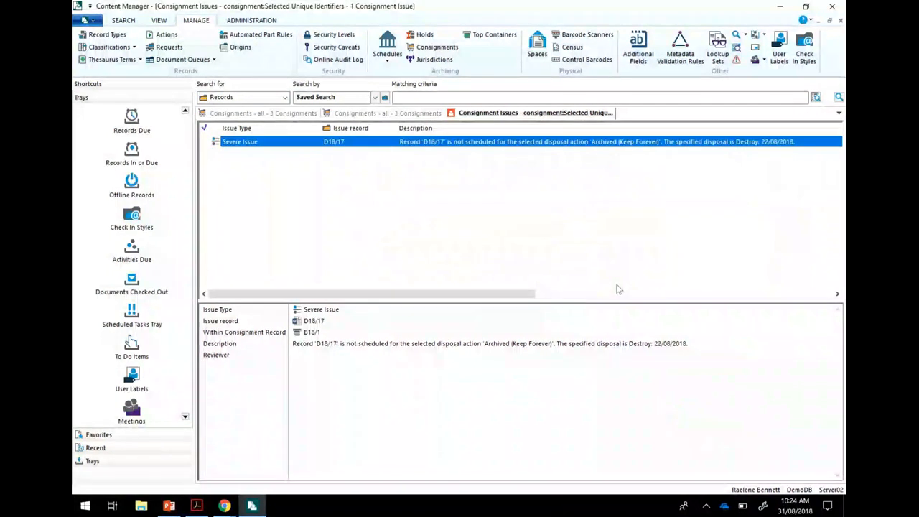
Step: Try to remove record D18/17 from the consignment using the Remove content from container option
key("shift+F10")
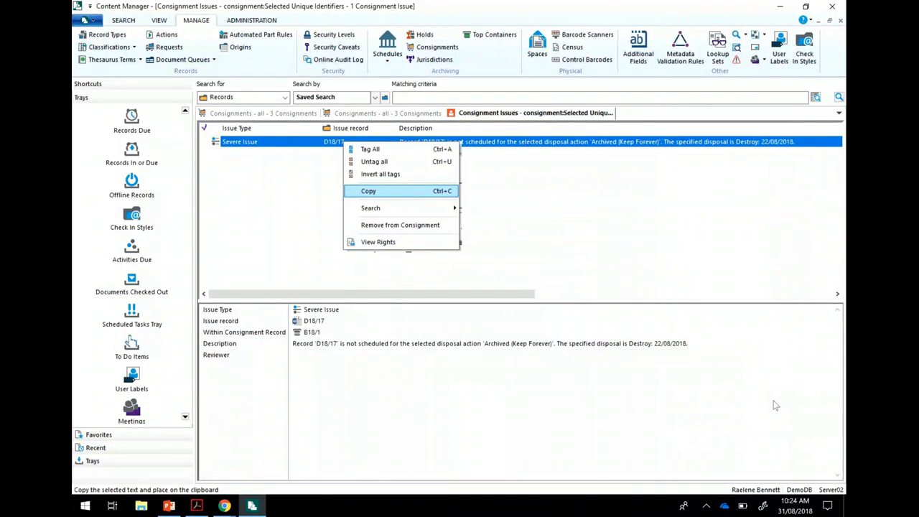
key("Down")
key("Down")
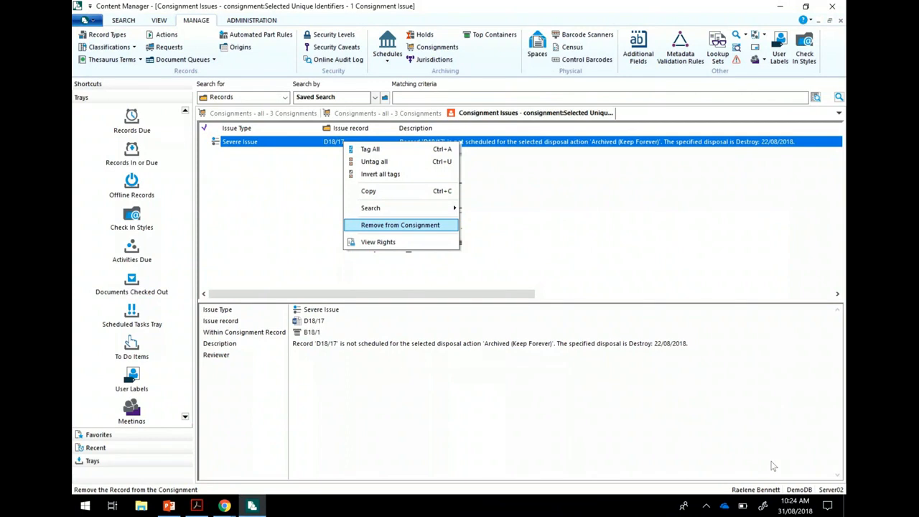
key("Return")
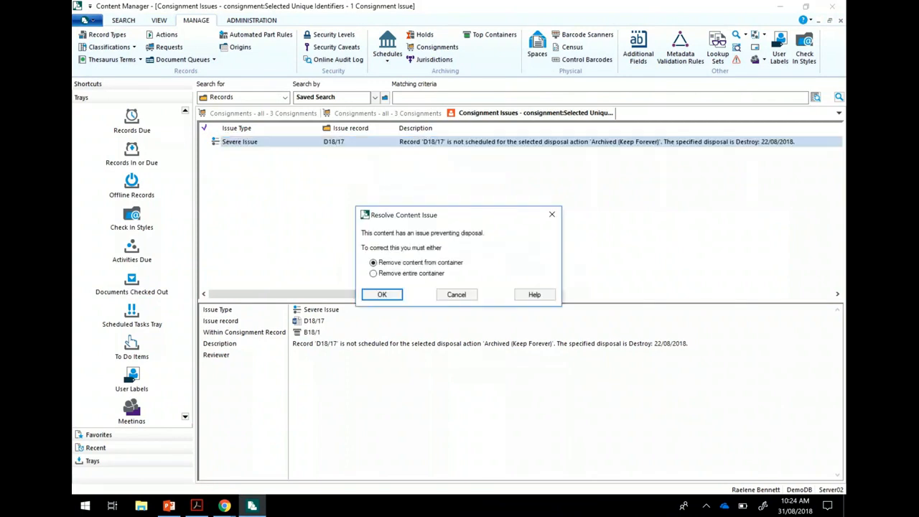
key("Return")
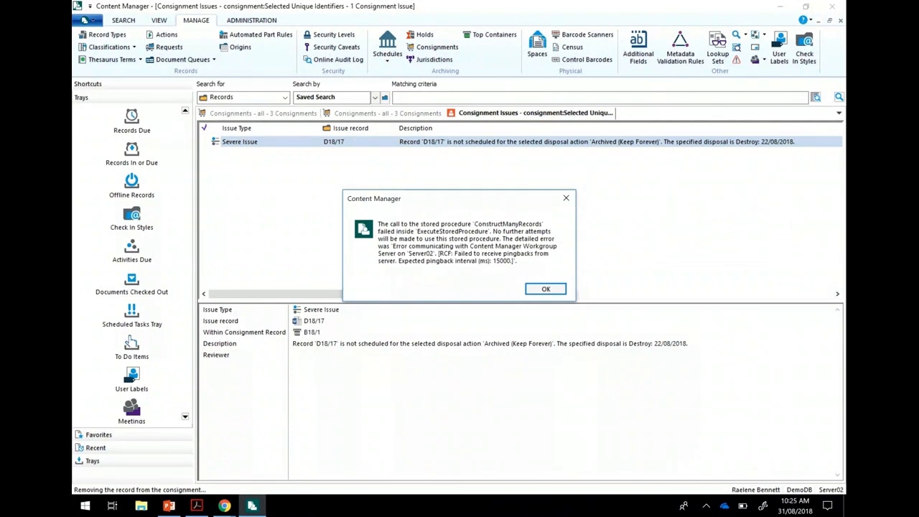
left_click(546, 288)
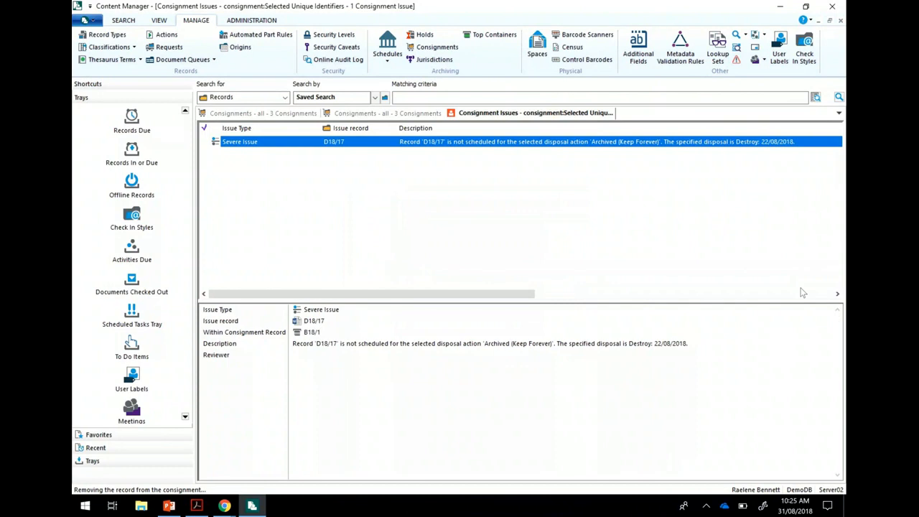
Step: Remove record D18/17 from the consignment by removing the content from its container
key("shift+F10")
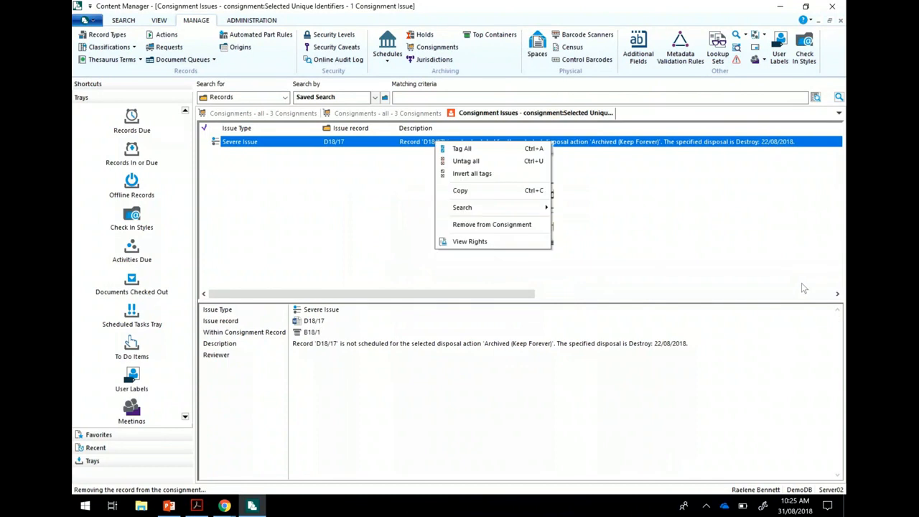
key("Up")
key("Up")
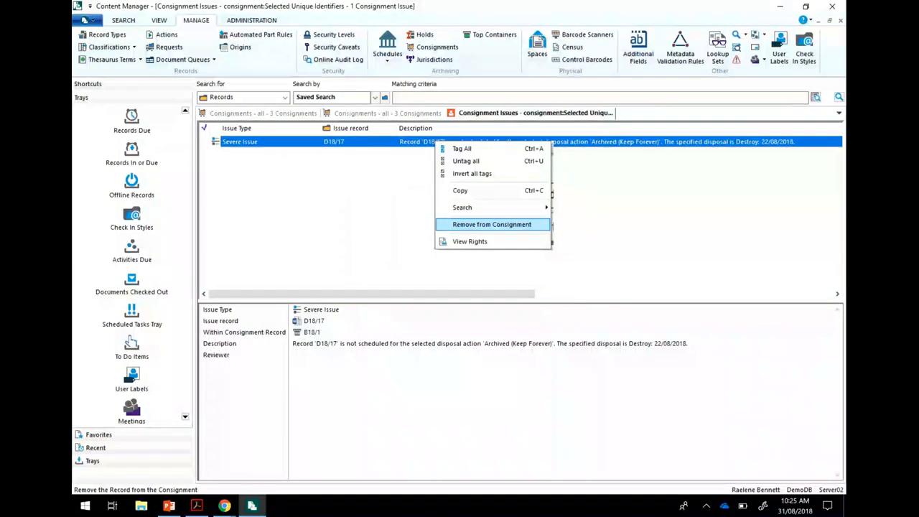
key("Return")
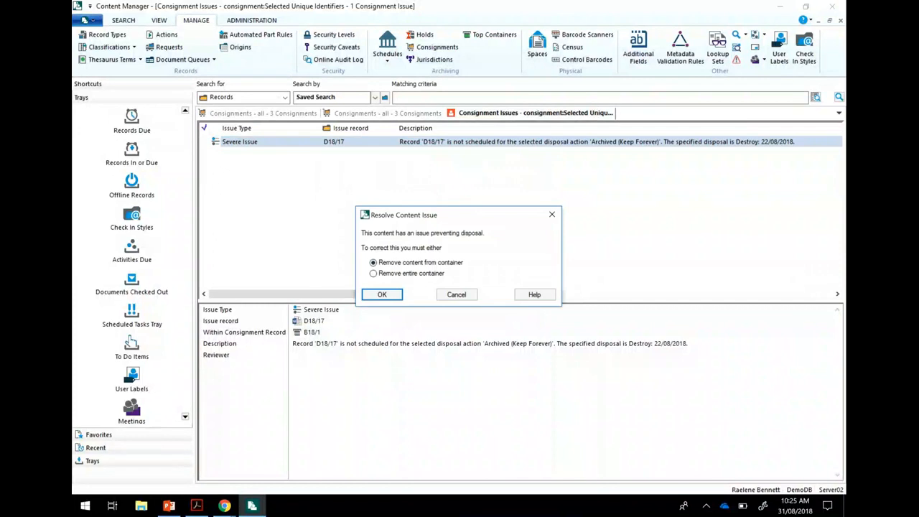
key("Return")
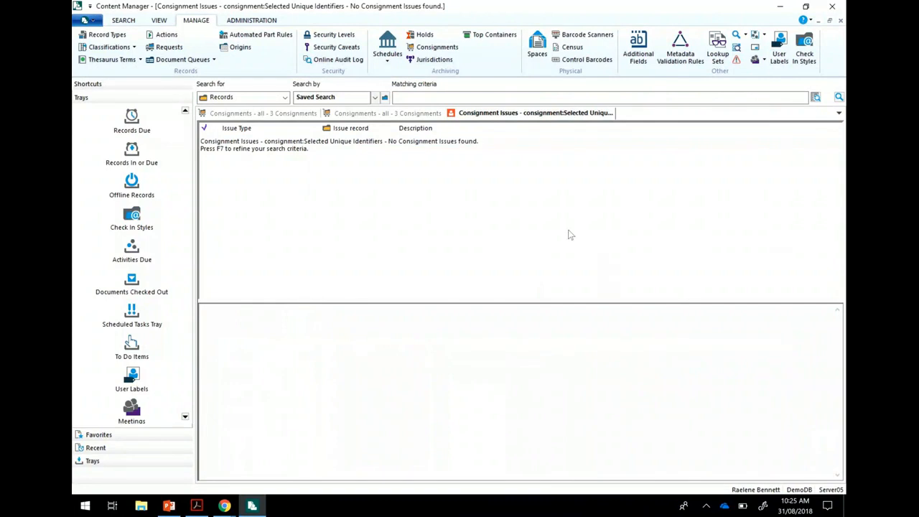
Step: Return to the consignments list and run the Archivist Review's Examine Records task again on AKF123
key("ctrl+Tab")
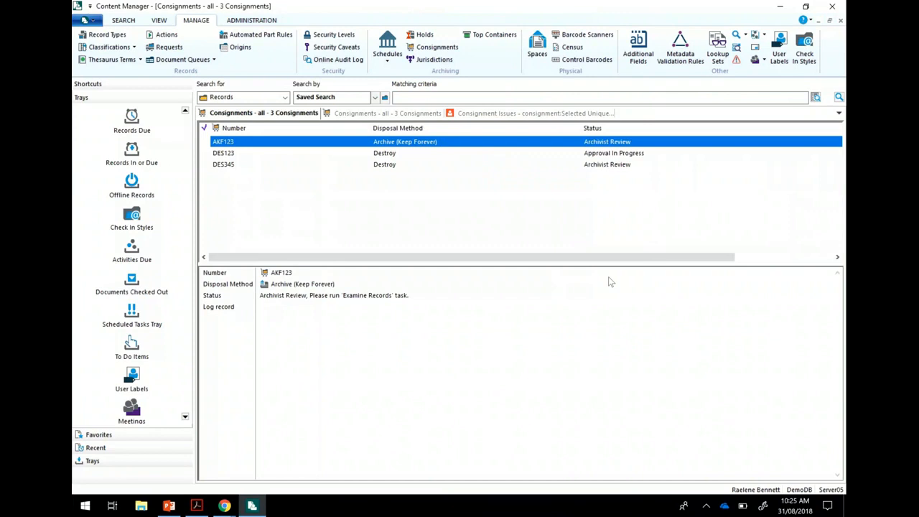
key("shift+F10")
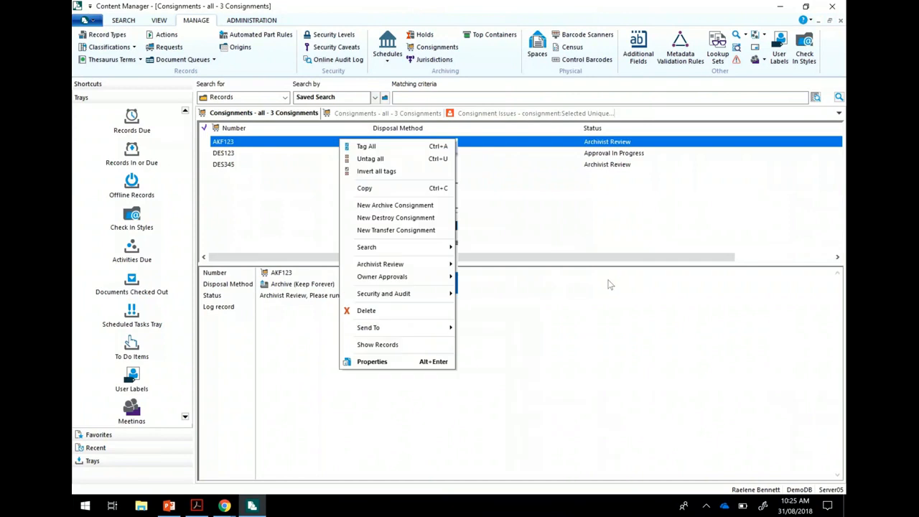
mouse_move(380, 265)
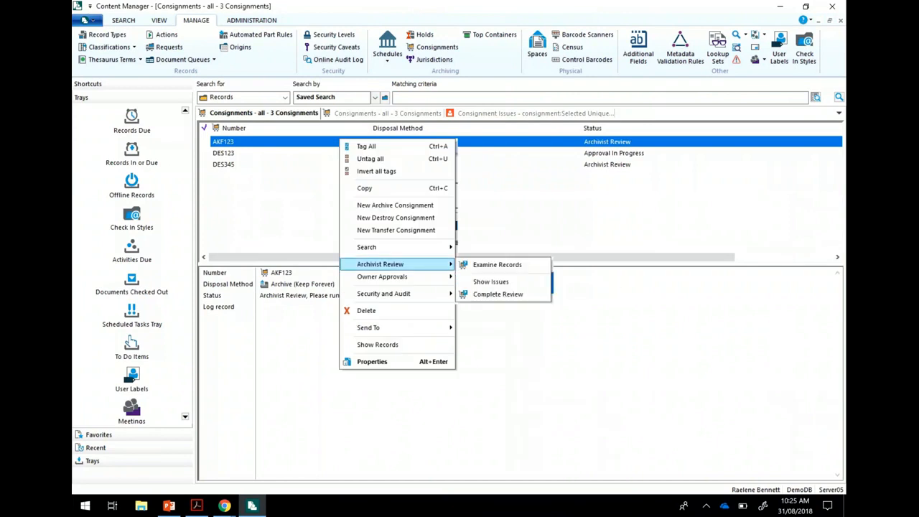
key("Right")
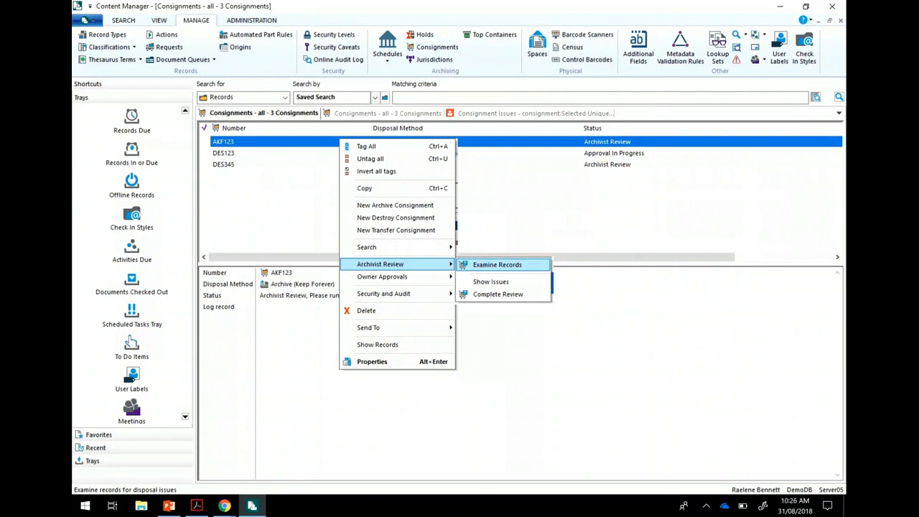
key("Return")
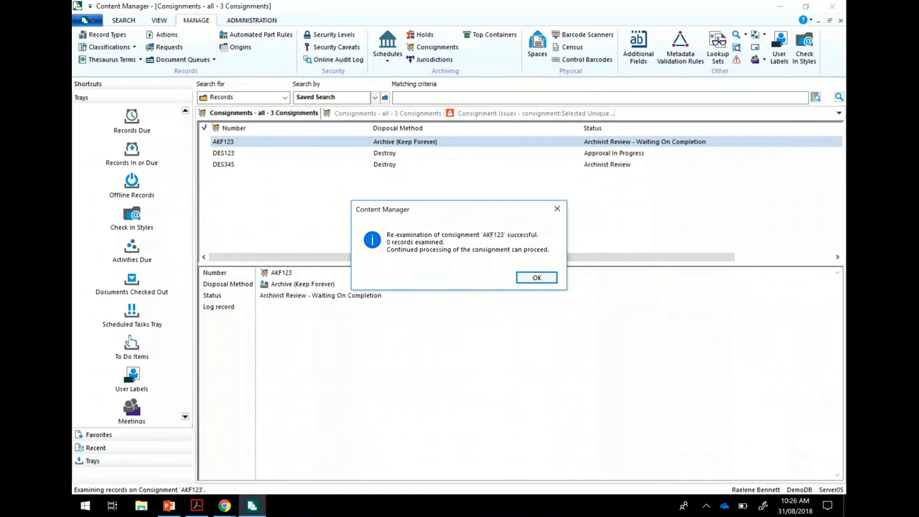
key("Return")
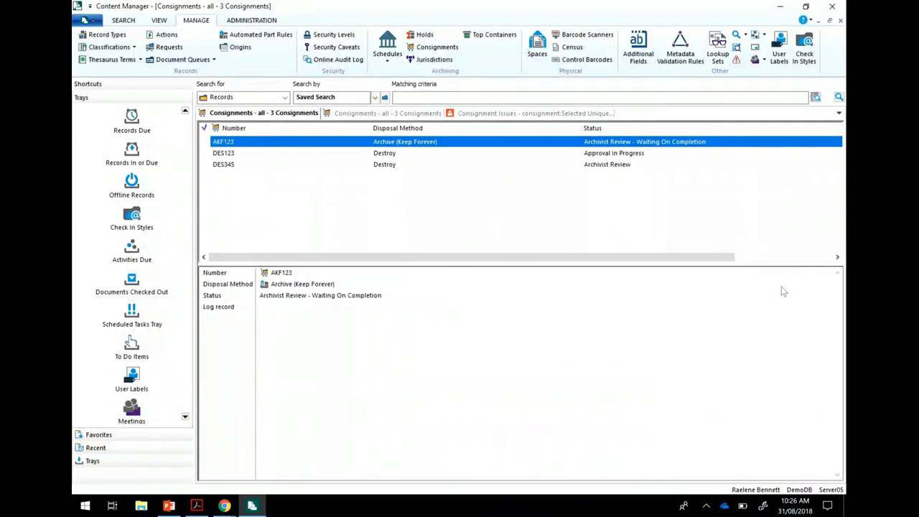
Step: Complete the Archivist Review of consignment AKF123 and confirm the completion
key("shift+F10")
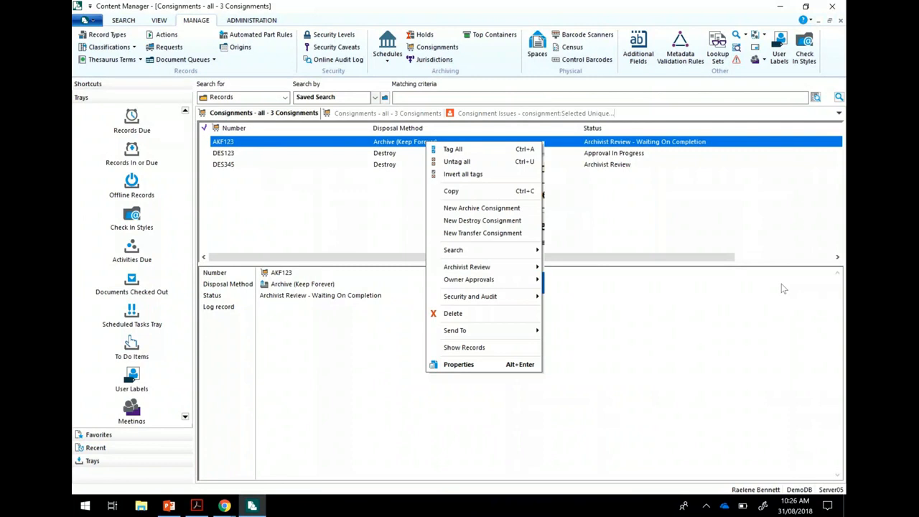
key("s")
key("Down")
key("Down")
key("Right")
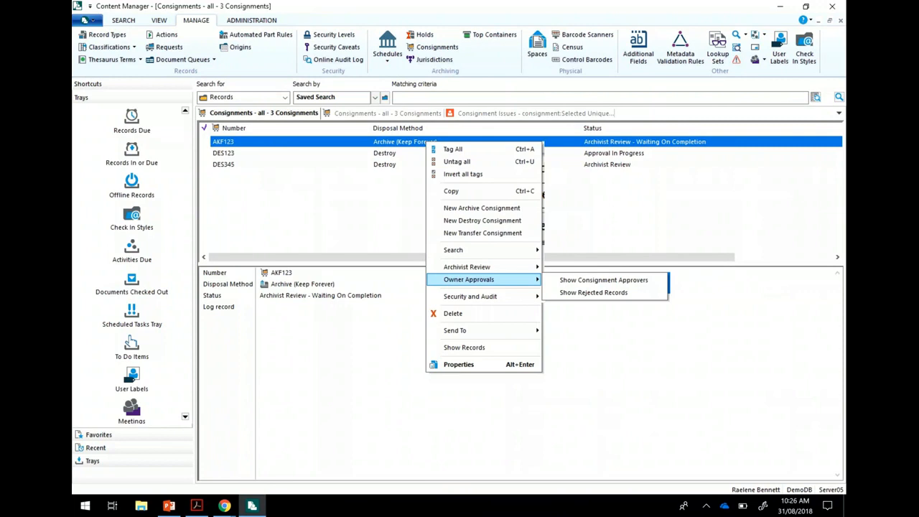
key("Up")
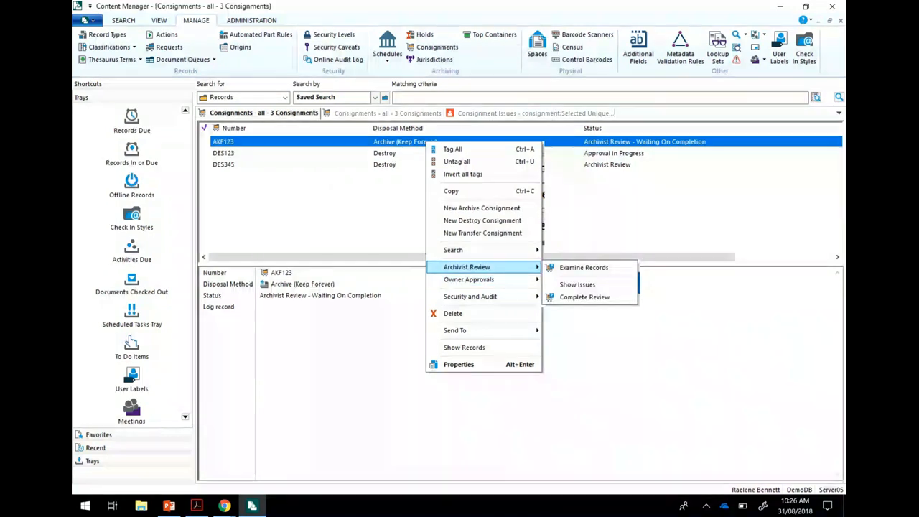
key("Right")
key("Down")
key("Down")
key("Down")
key("Down")
key("Down")
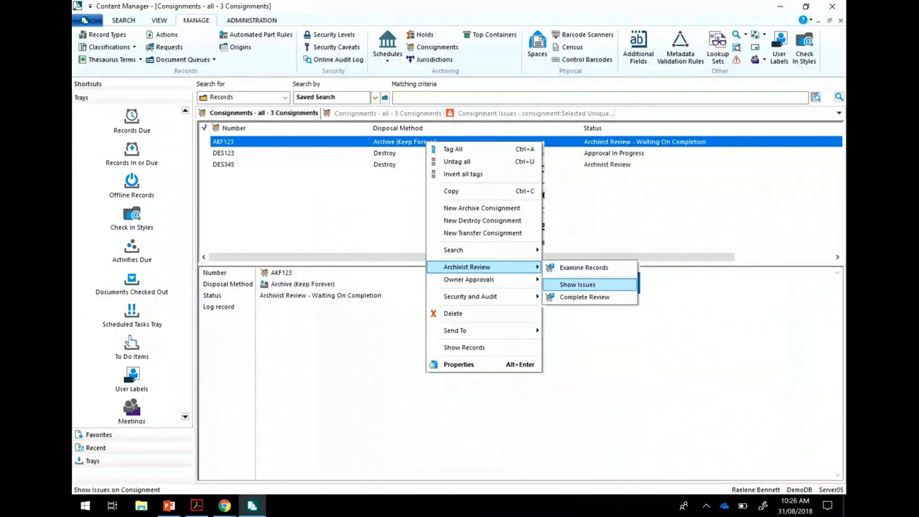
key("Return")
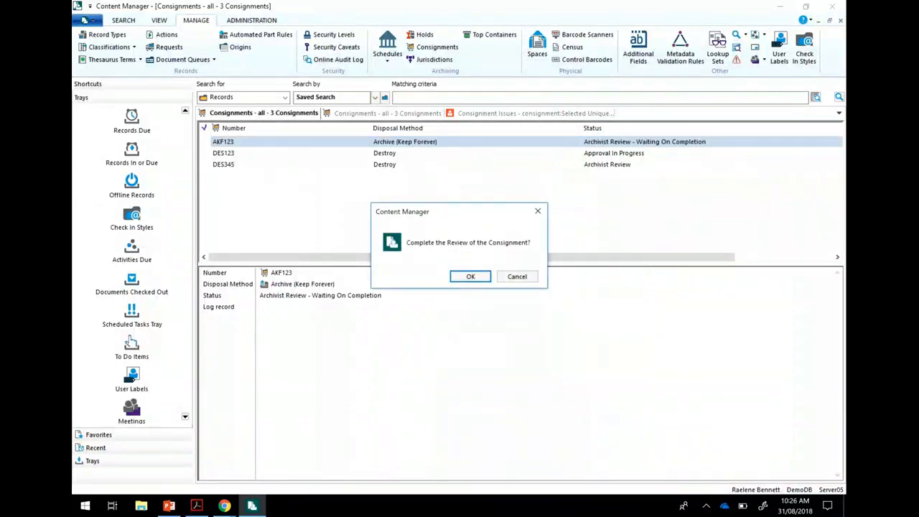
key("Return")
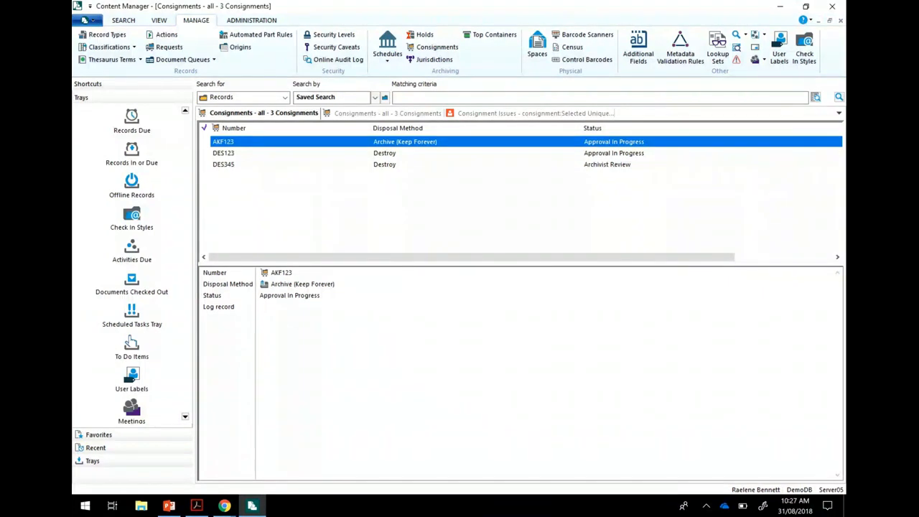
Step: Show the consignment approvers for AKF123, then display all approvals waiting in the Consignment Approvals tray
right_click(499, 141)
mouse_move(553, 279)
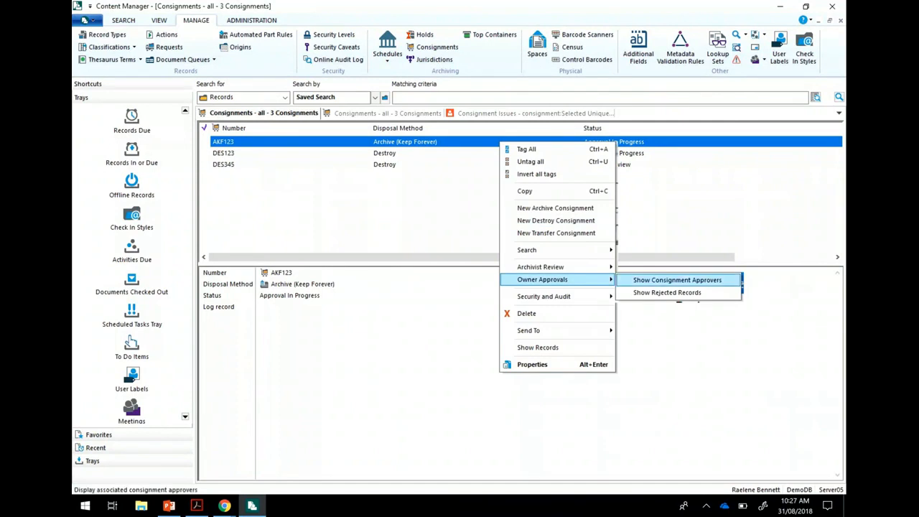
left_click(677, 280)
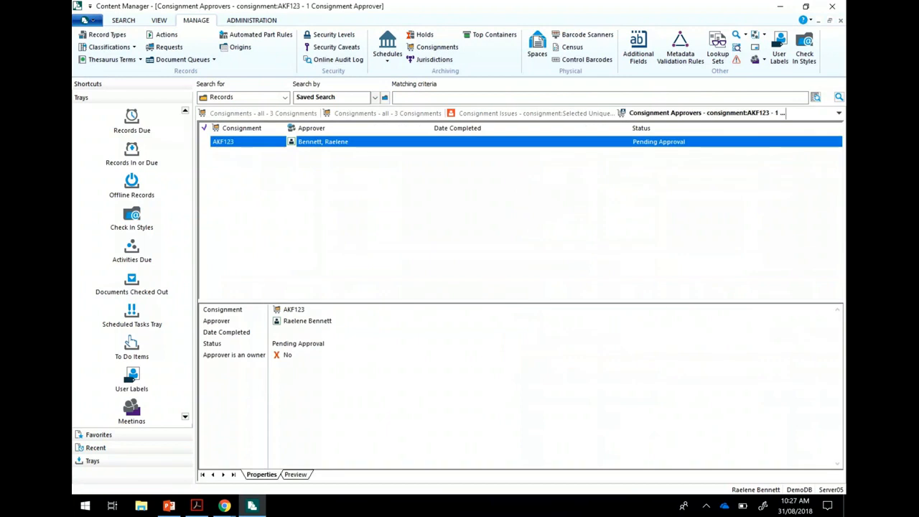
scroll(131, 265, "down", 3)
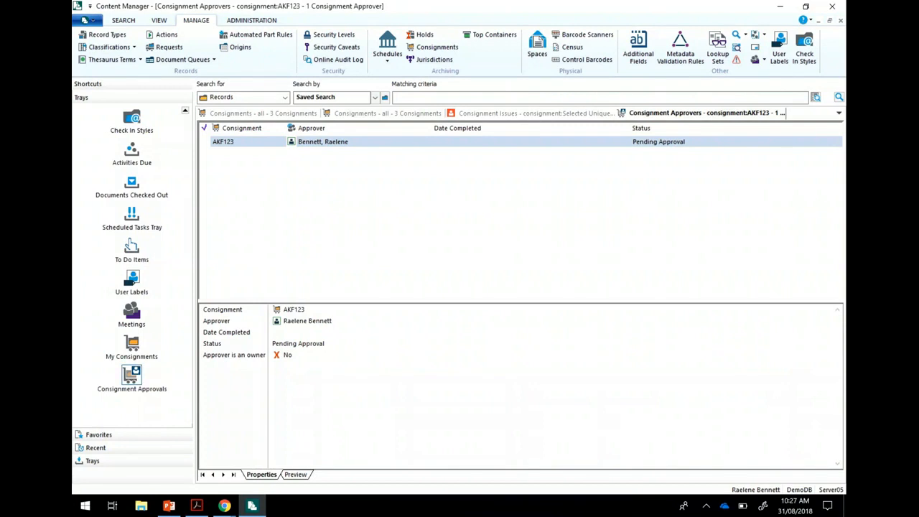
left_click(132, 376)
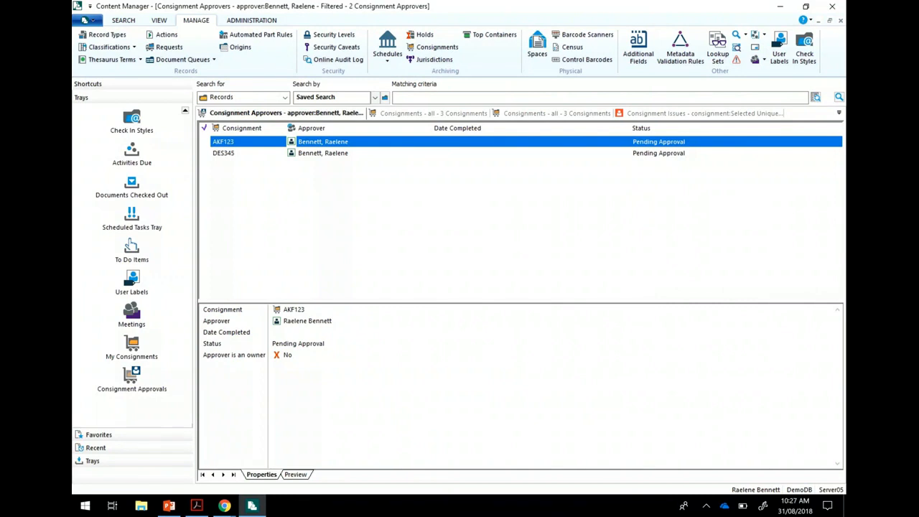
Step: Open Outlook and sign in with the account password, choosing to remember the credentials
key("super")
left_click(154, 287)
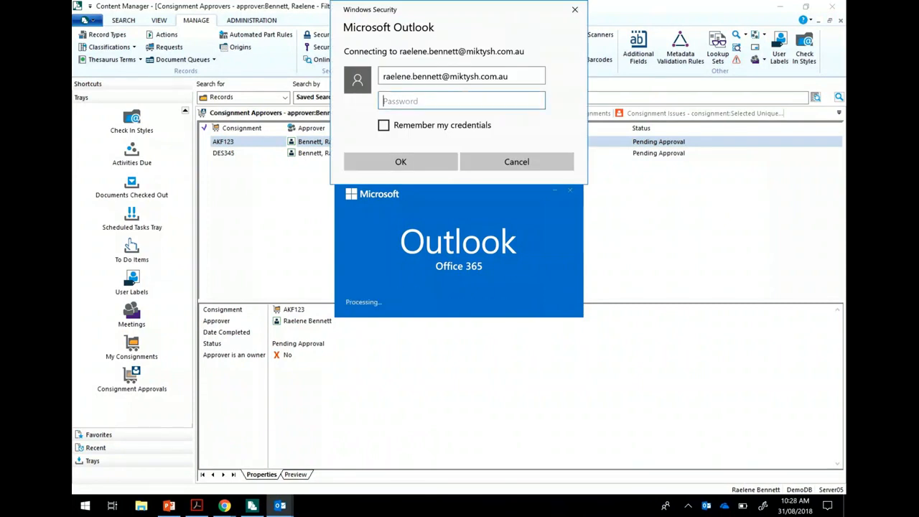
type("••••••••••")
key("Tab")
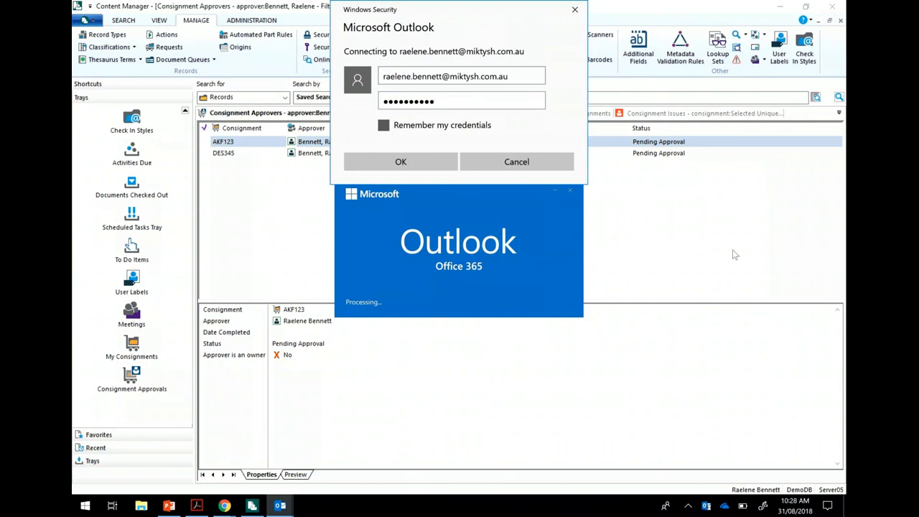
key("space")
key("Return")
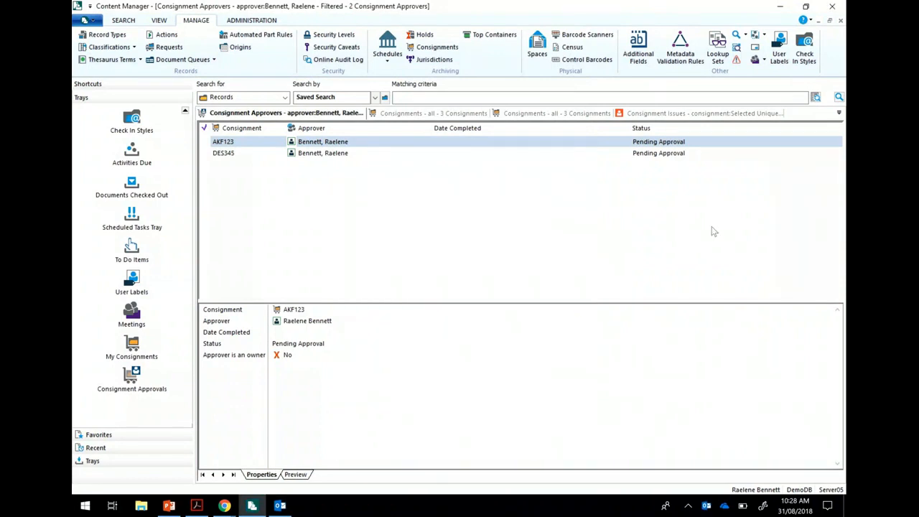
Step: Compare the status of AKF123 in the consignments list with its entry in the Consignment Approvals tray
key("ctrl+Tab")
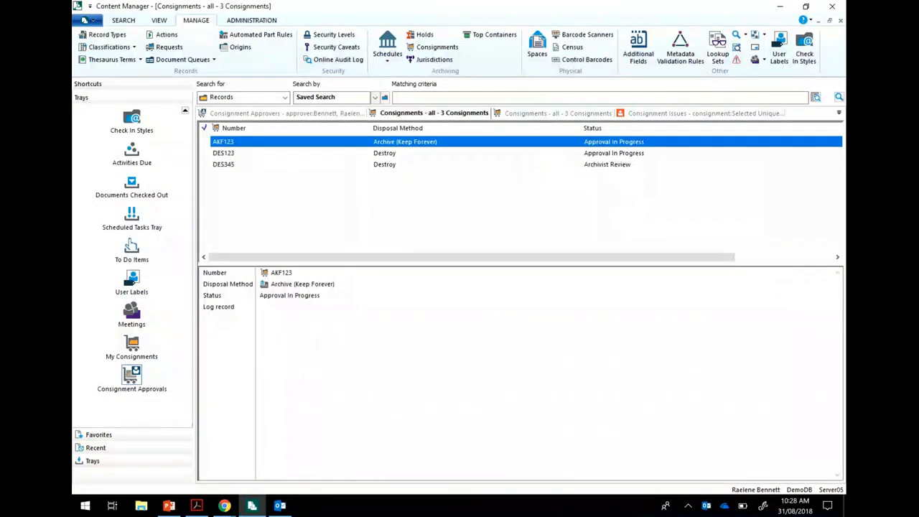
key("ctrl+shift+Tab")
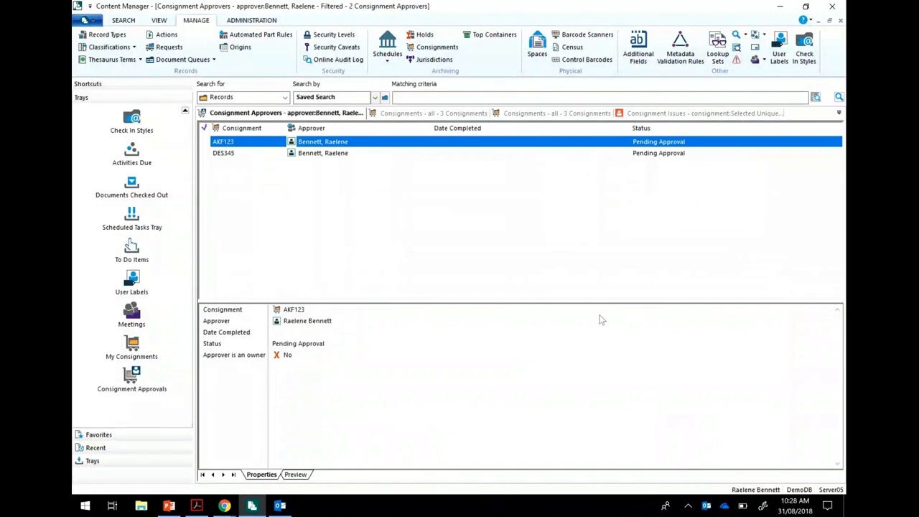
key("Down")
key("Up")
key("ctrl+Tab")
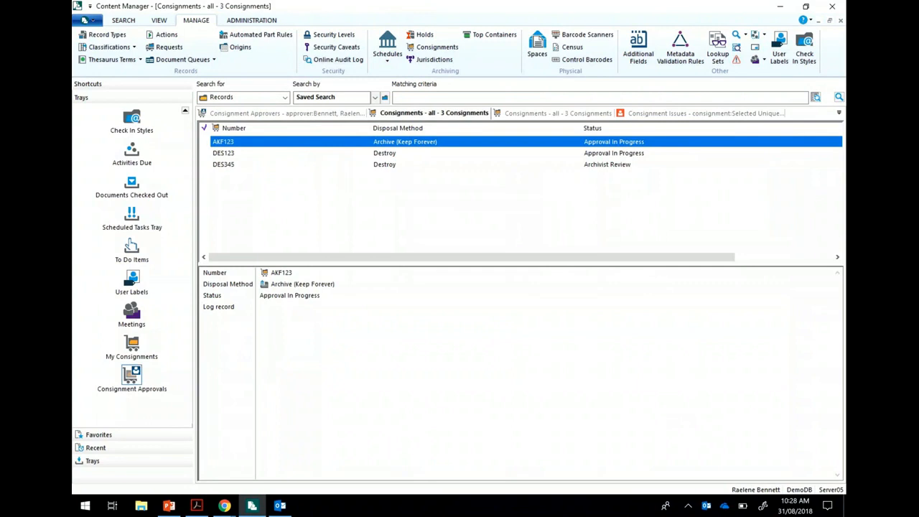
left_click(131, 377)
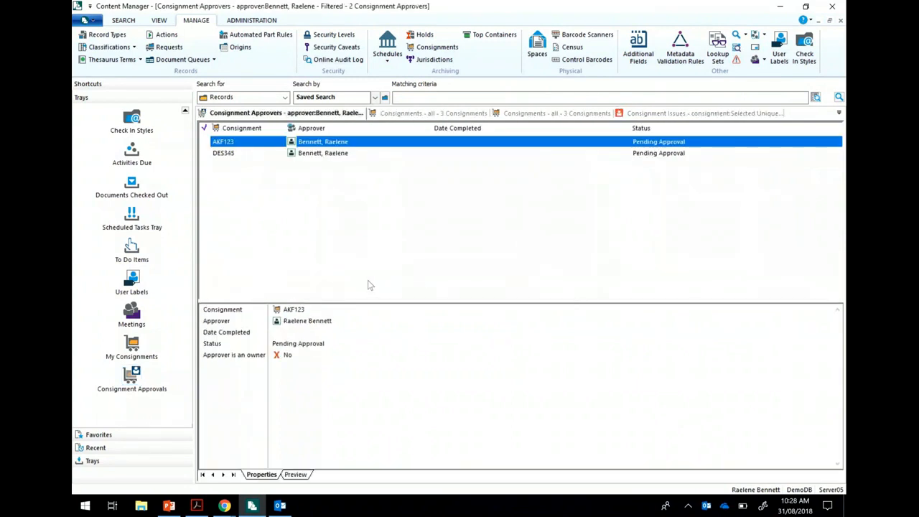
Step: Approve consignment AKF123 from the list of pending consignment approvals
key("shift+F10")
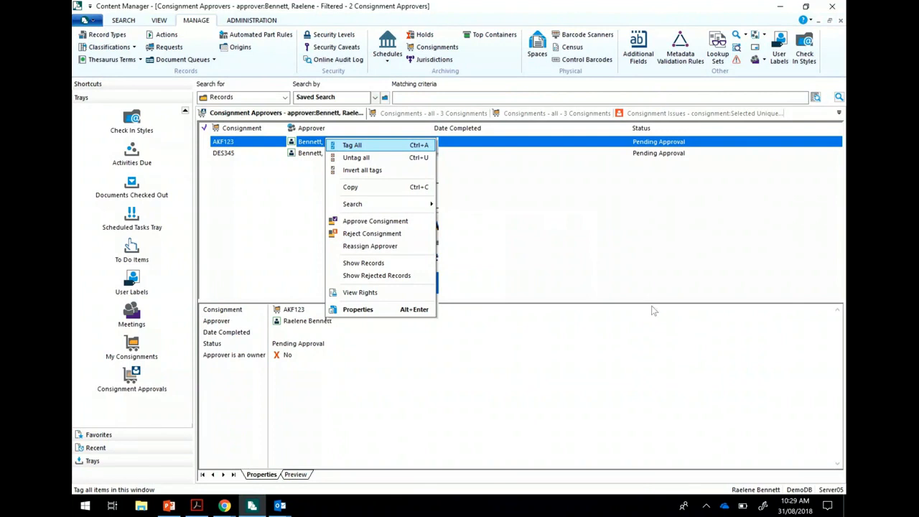
key("Down")
key("Down")
key("Down")
key("Down")
key("Down")
key("Return")
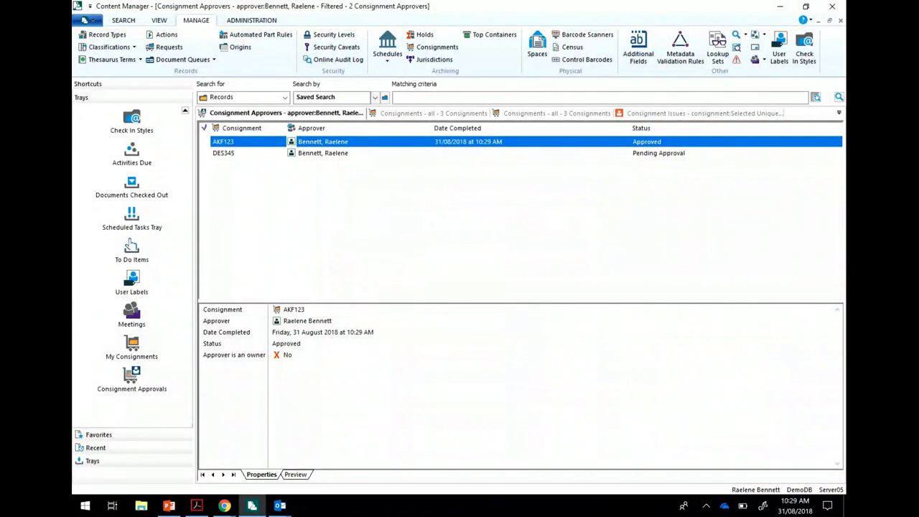
Step: Return to the consignments list, check AKF123's status and show the records in that consignment
left_click(557, 113)
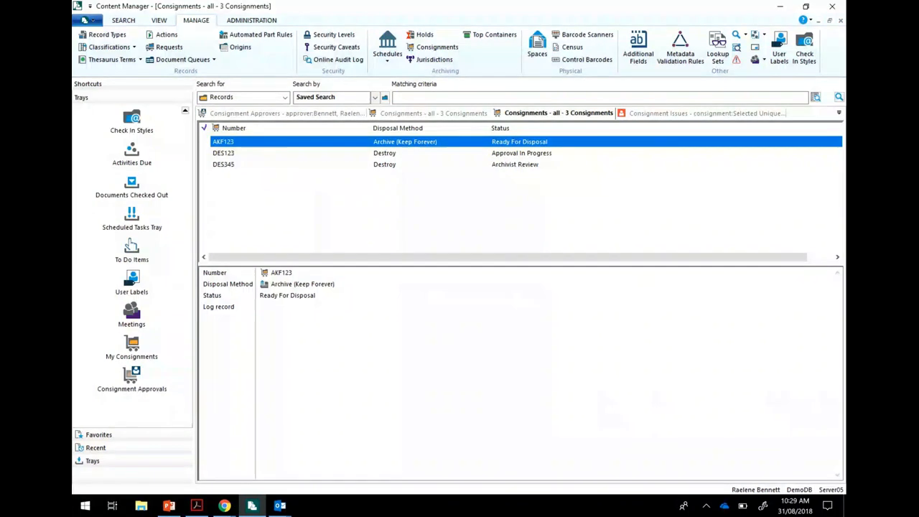
right_click(469, 142)
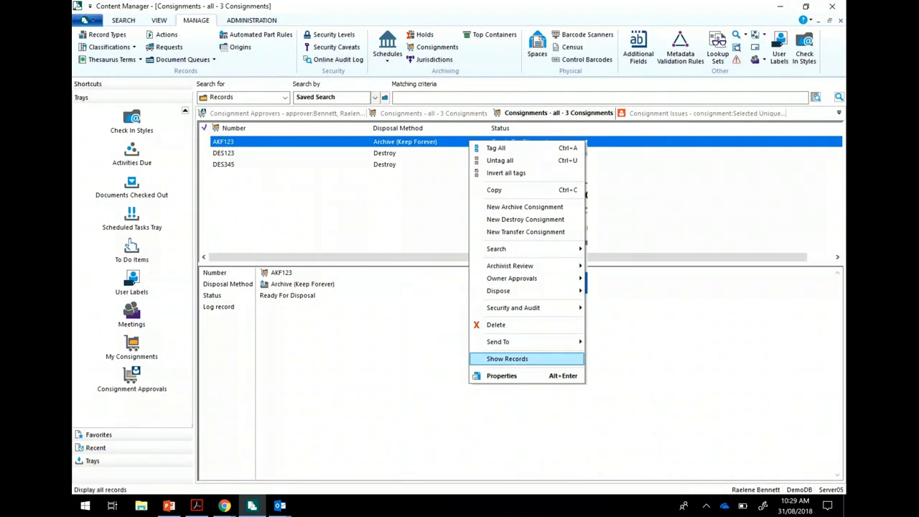
key("Return")
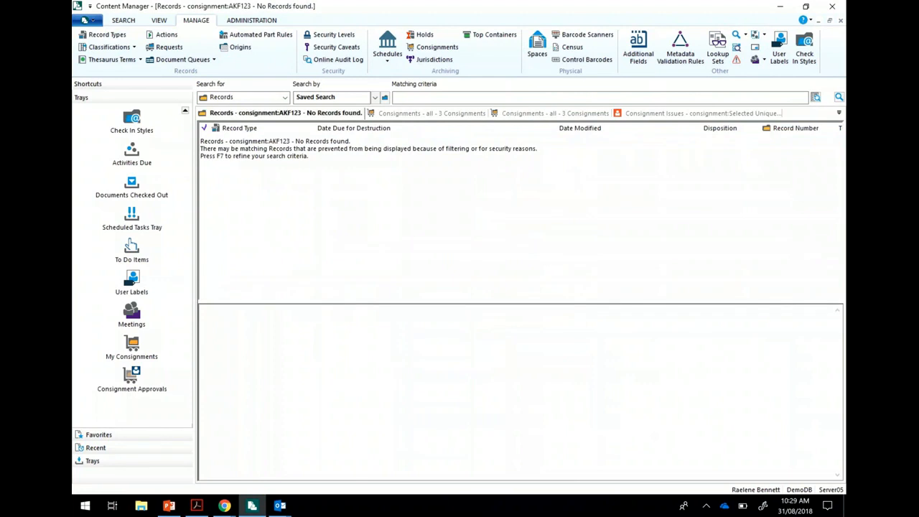
Step: Show the records in consignment DES123 and examine the details of its first and last records
key("ctrl+Tab")
key("shift+F10")
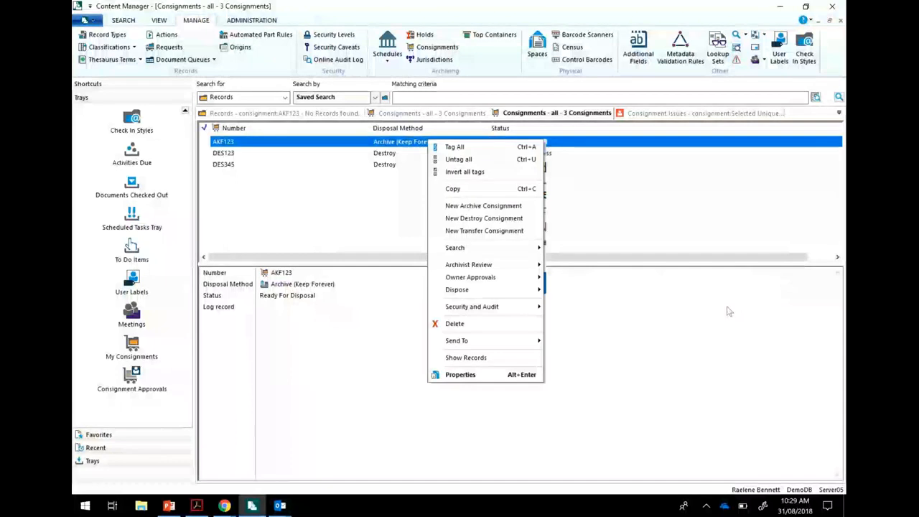
key("Escape")
key("Down")
key("shift+F10")
key("Up")
key("Up")
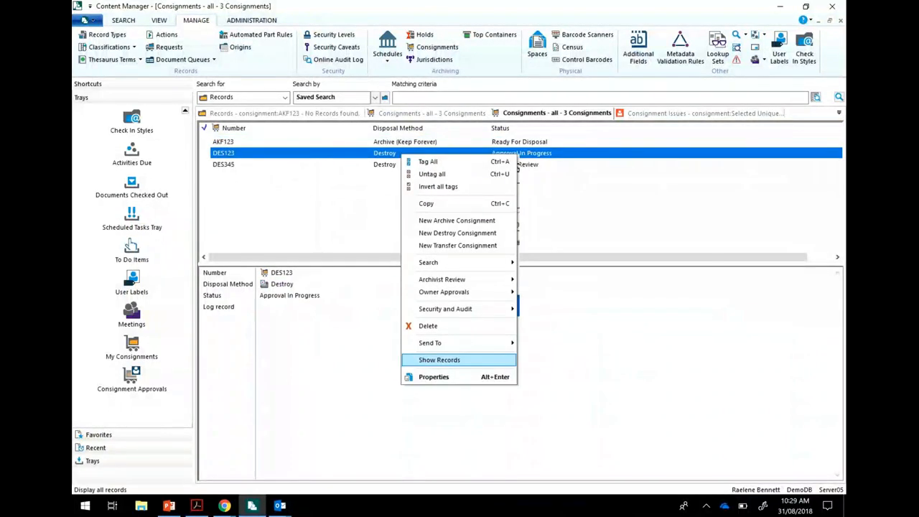
key("Return")
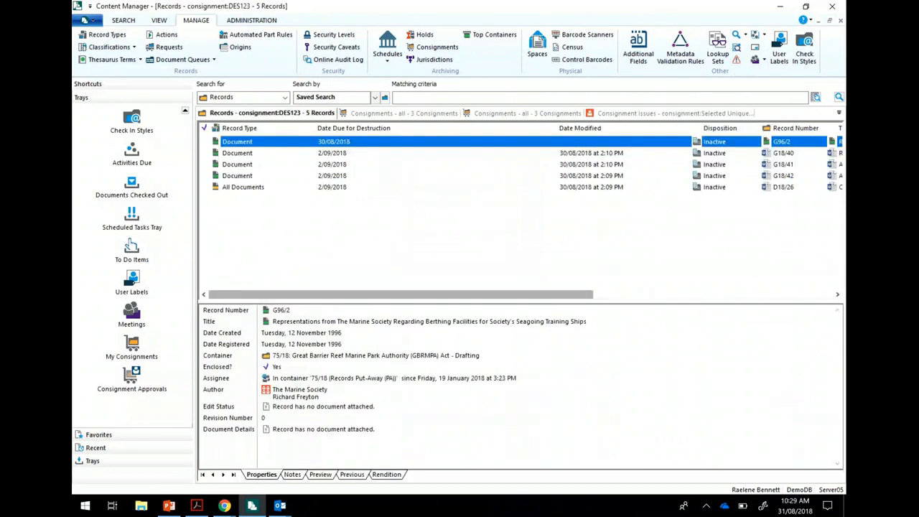
left_click_drag(401, 295, 401, 294)
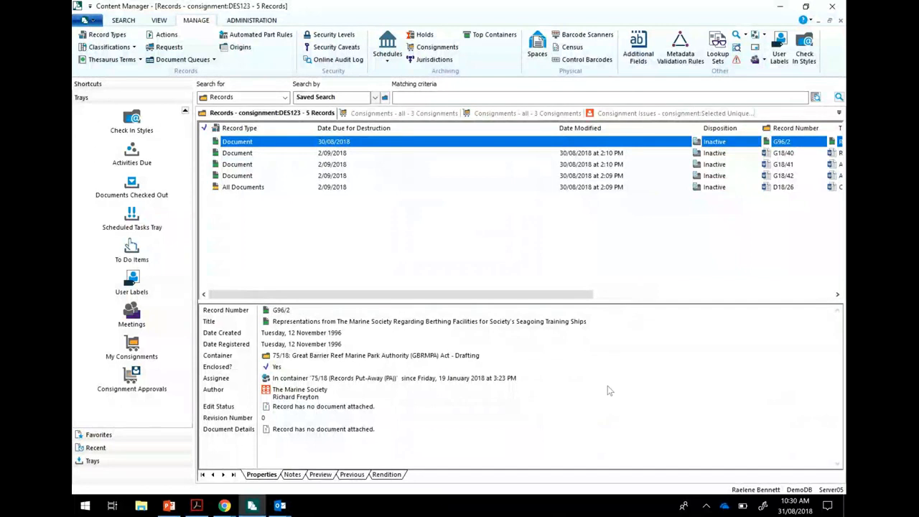
key("End")
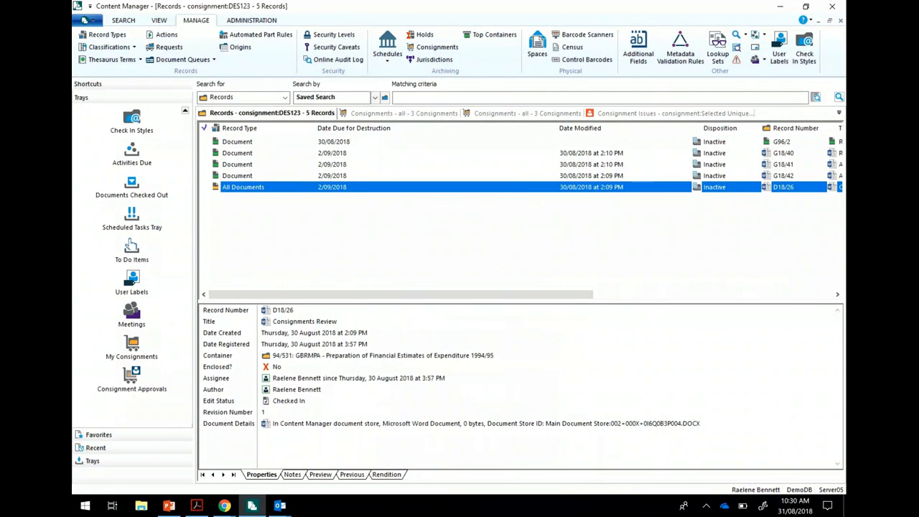
Step: Review consignment DES123's general properties and record selection criteria, leaving them unedited
left_click(529, 113)
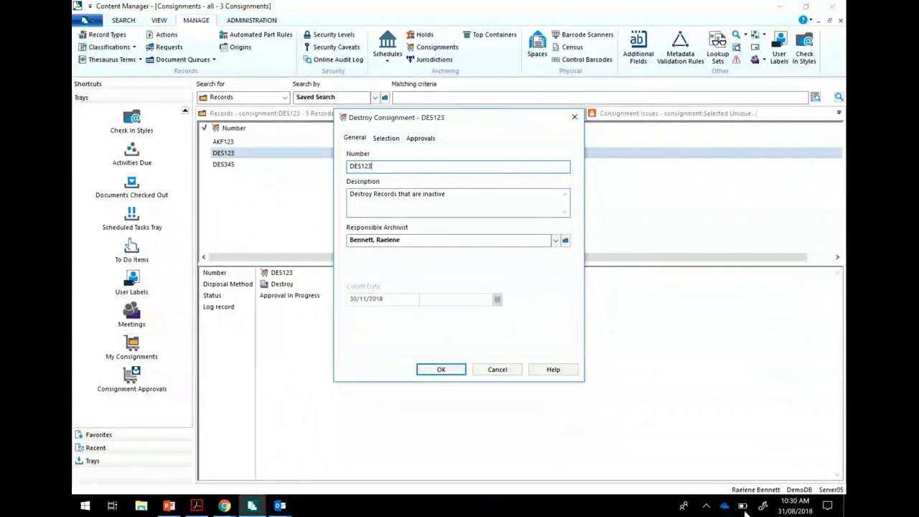
key("ctrl+Tab")
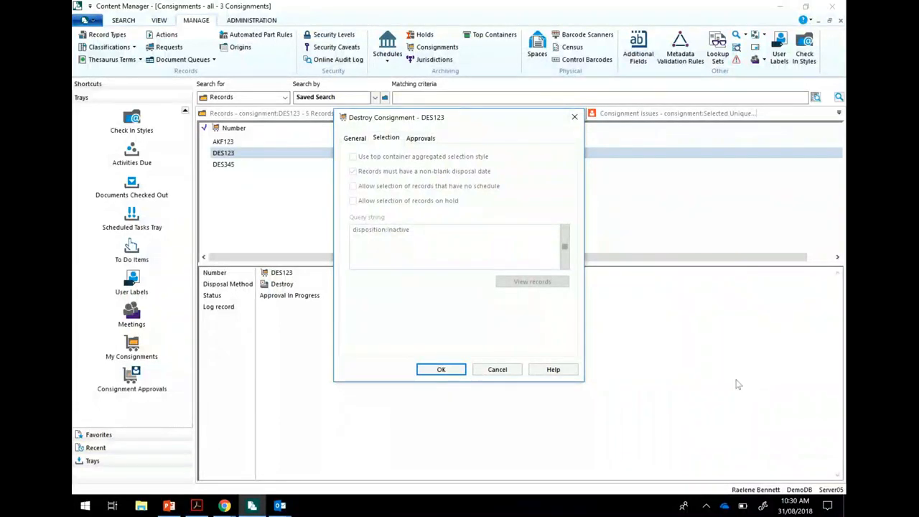
key("ctrl+shift+Tab")
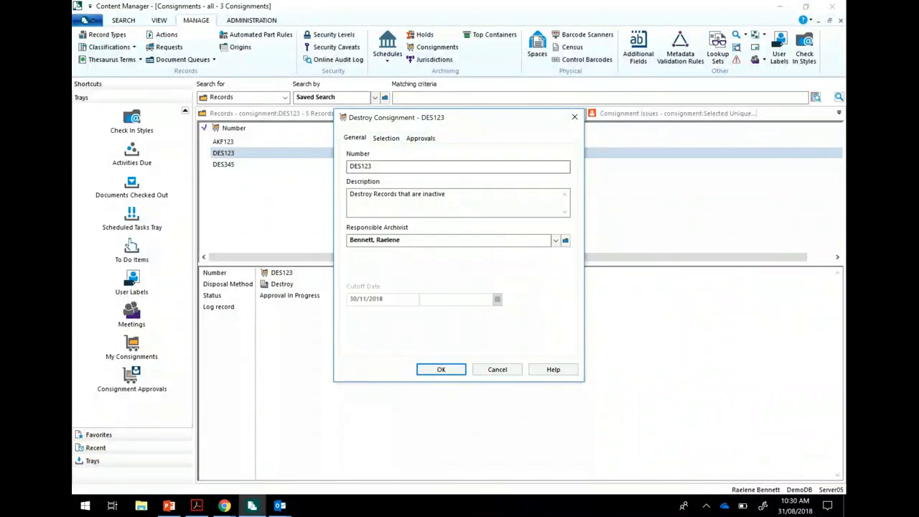
key("Escape")
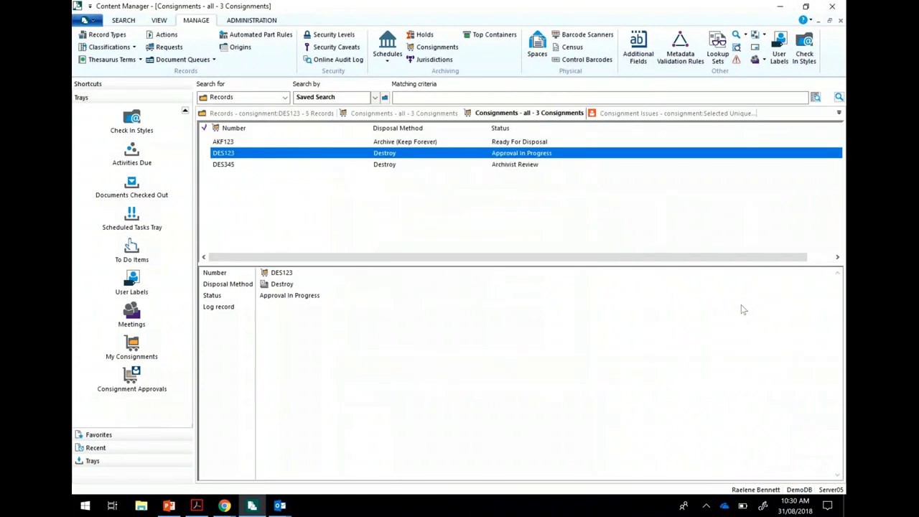
Step: Look at the disposal options offered for consignment AKF123 without running any of them
key("Up")
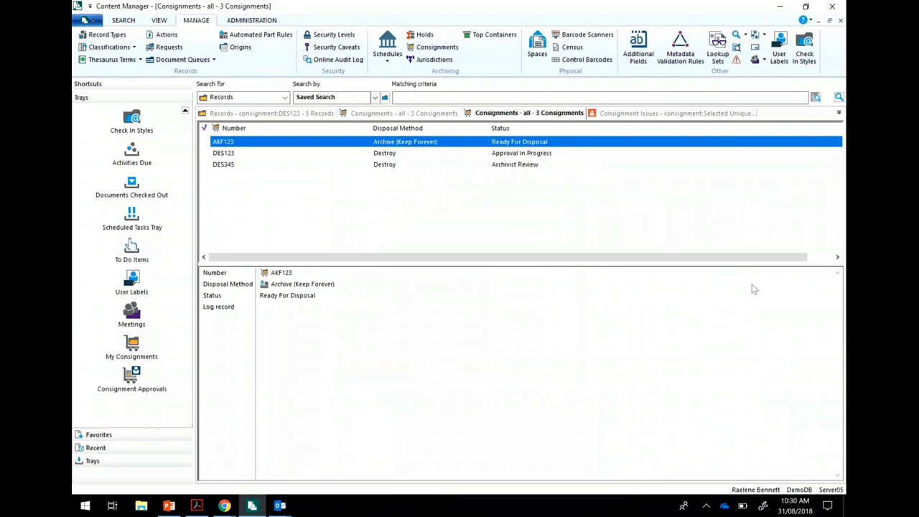
key("shift+F10")
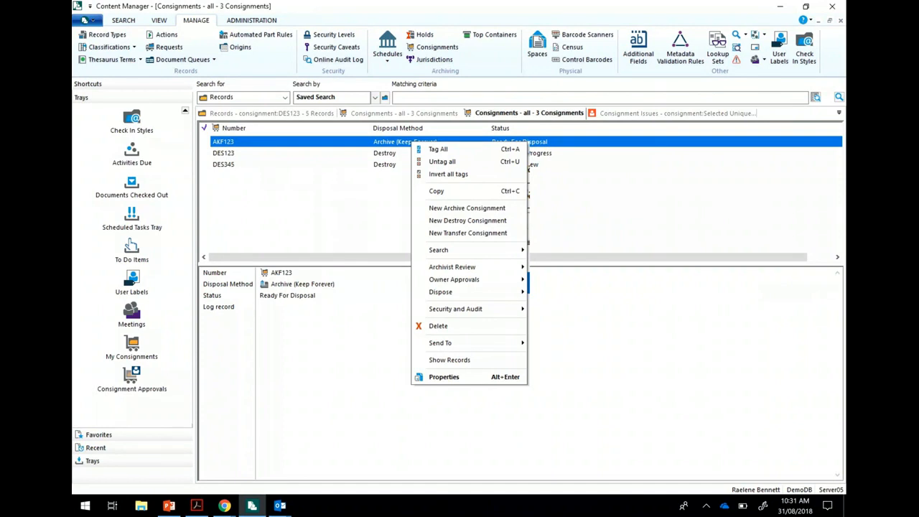
mouse_move(459, 292)
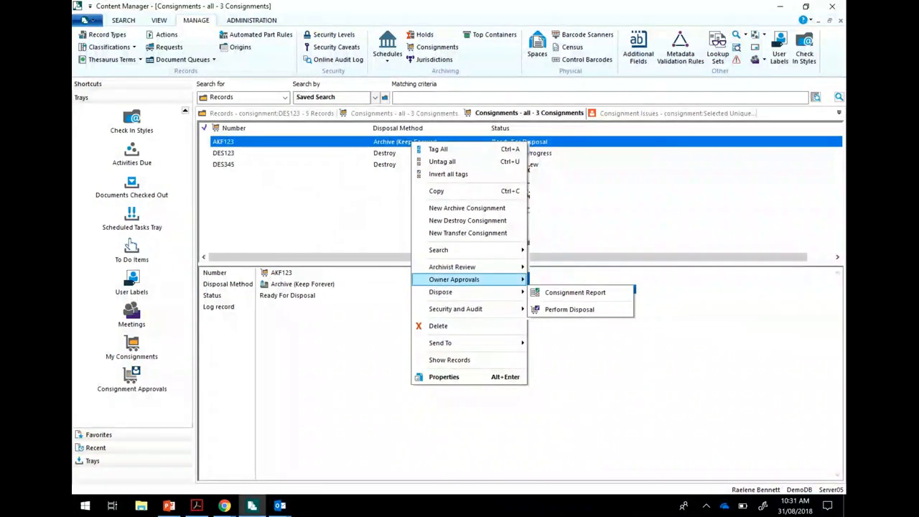
key("Escape")
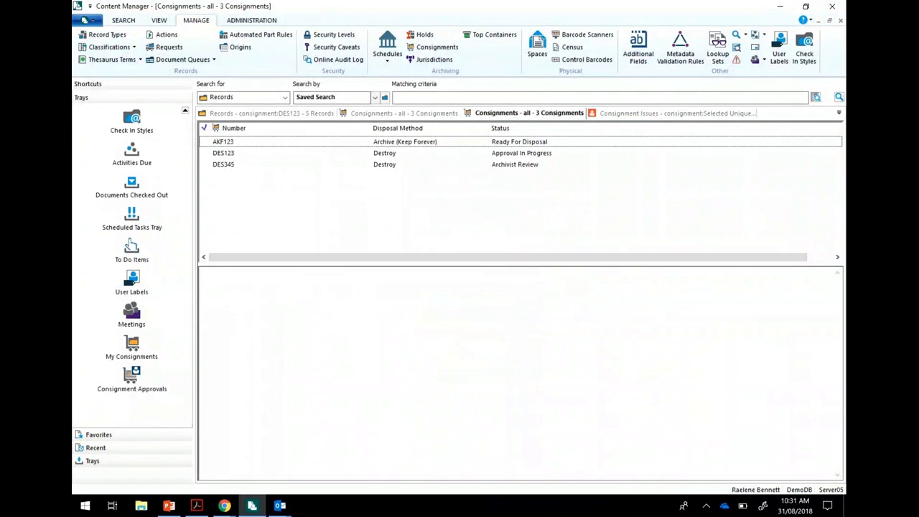
Step: Generate a tab-delimited text consignment report for AKF123, overwriting the existing Disposal Report file in the Documents folder
key("shift+F10")
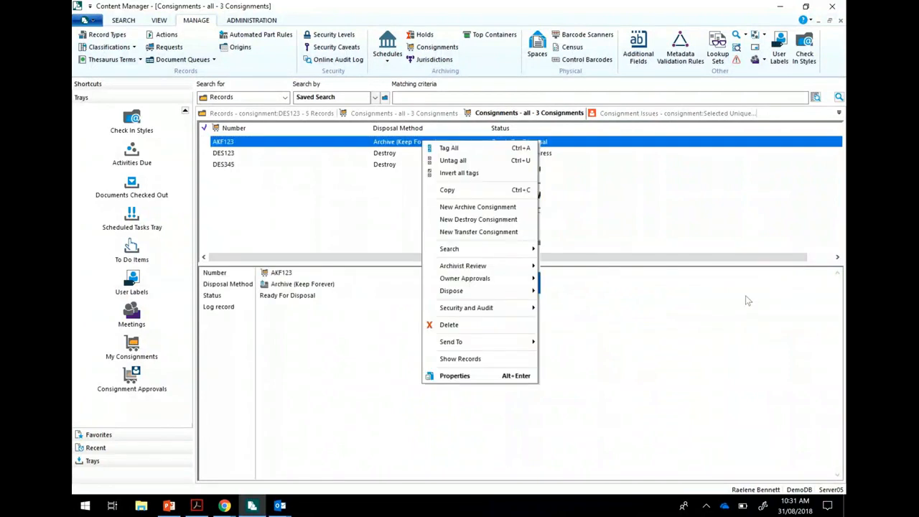
key("d")
key("d")
key("Right")
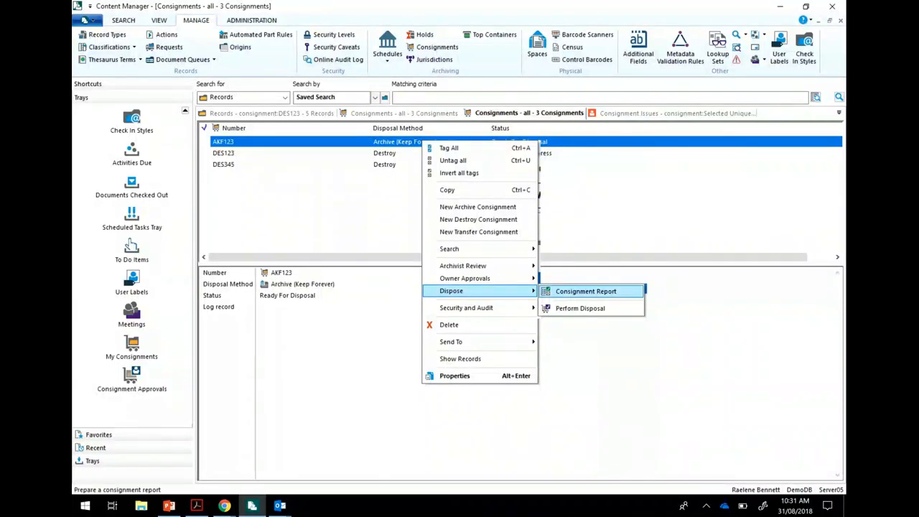
key("Return")
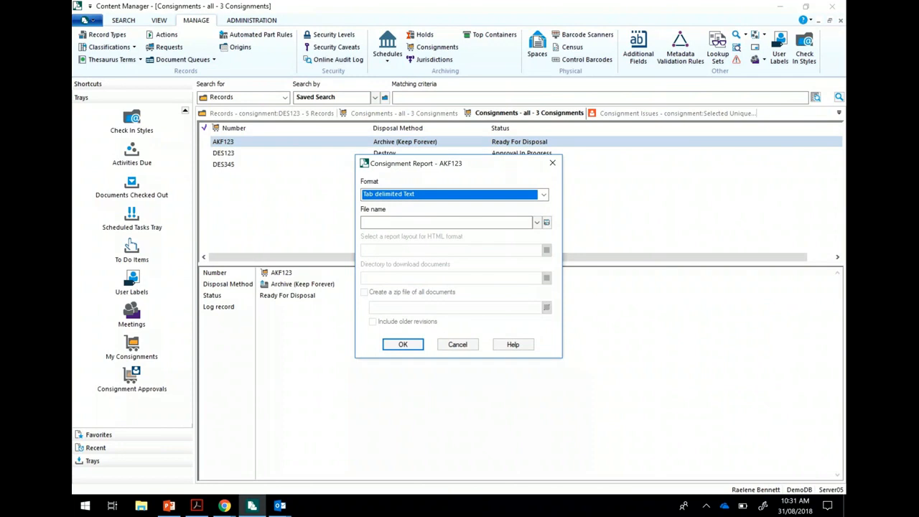
left_click(536, 223)
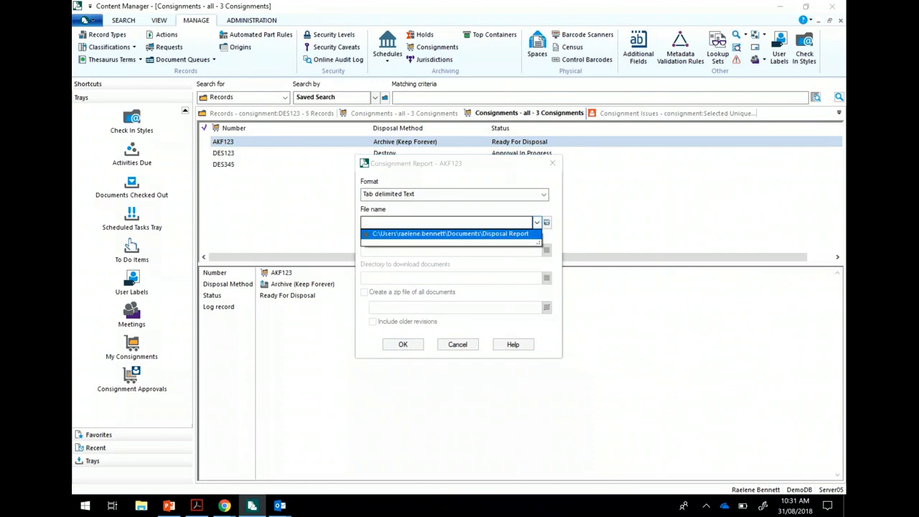
key("Return")
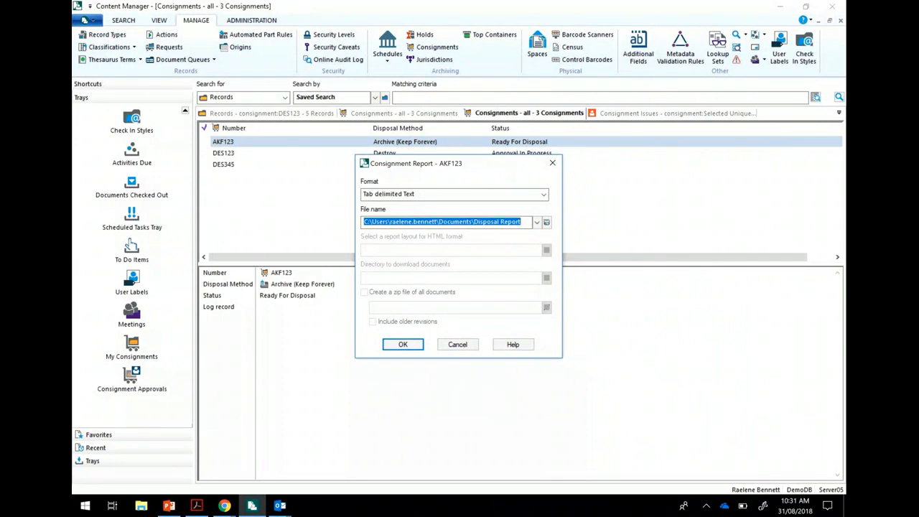
key("Return")
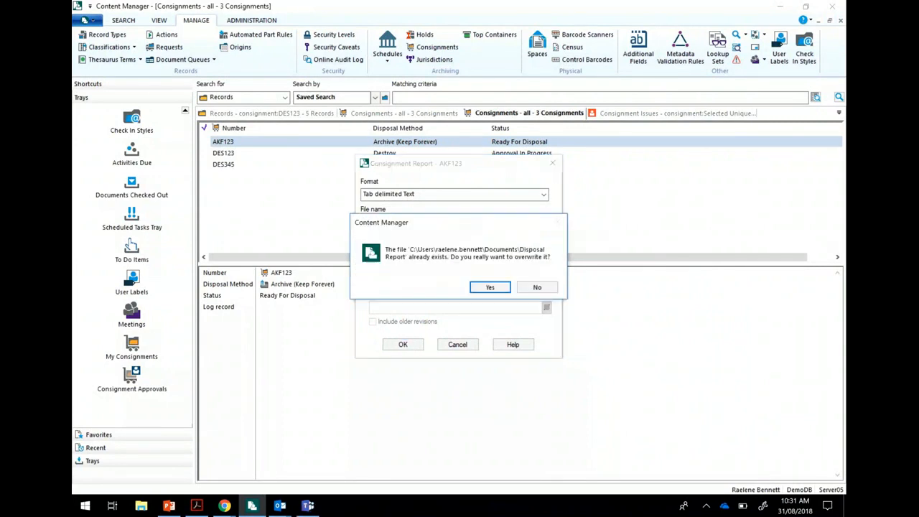
key("Return")
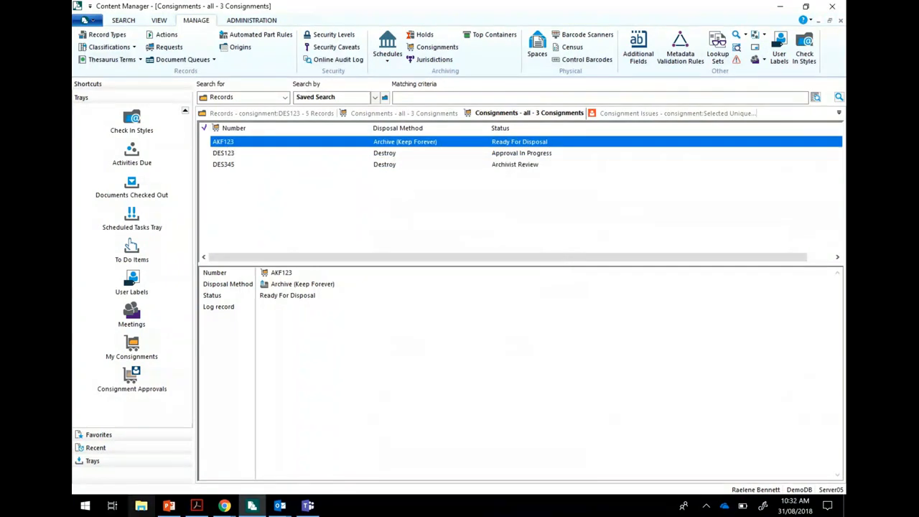
Step: Look in File Explorer for the generated report and recheck the save location offered in AKF123's Consignment Report dialog
left_click(140, 505)
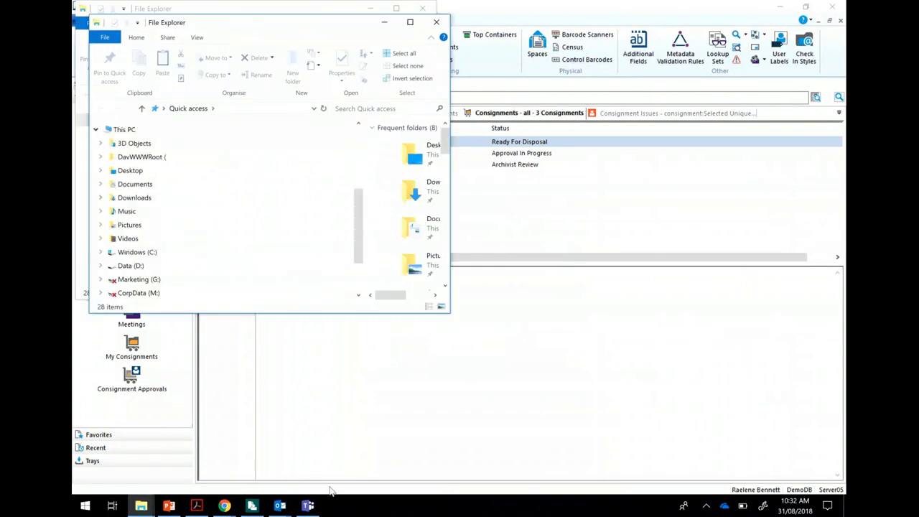
left_click(137, 252)
double_click(397, 223)
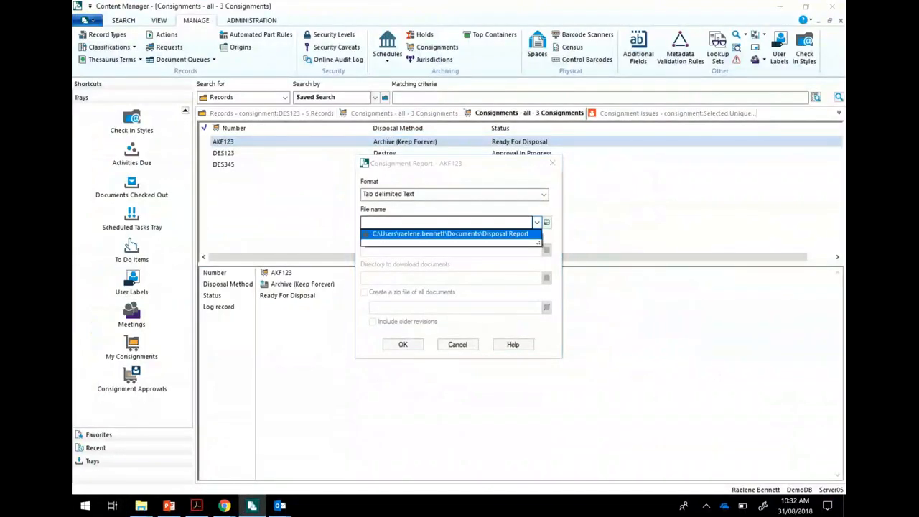
key("Escape")
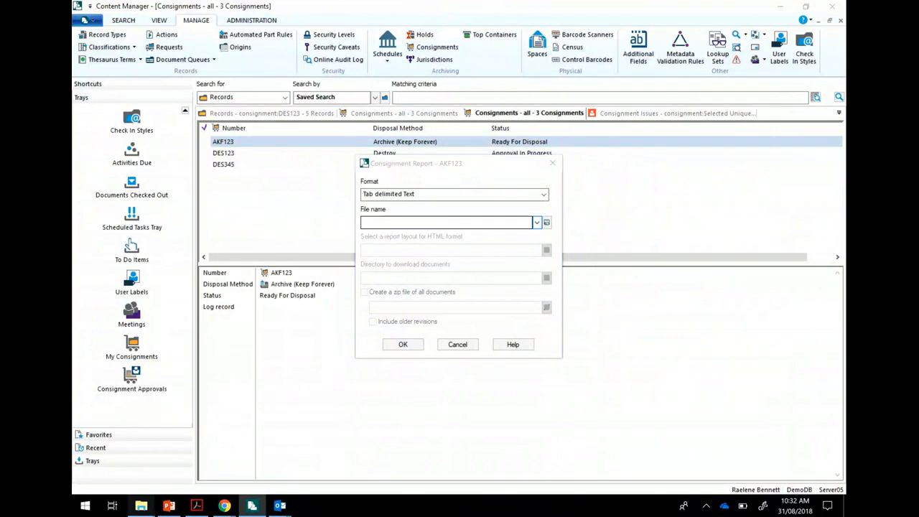
Step: Switch to File Explorer, go to the Documents folder and open the Disposal Report Excel workbook
mouse_move(141, 506)
left_click(122, 445)
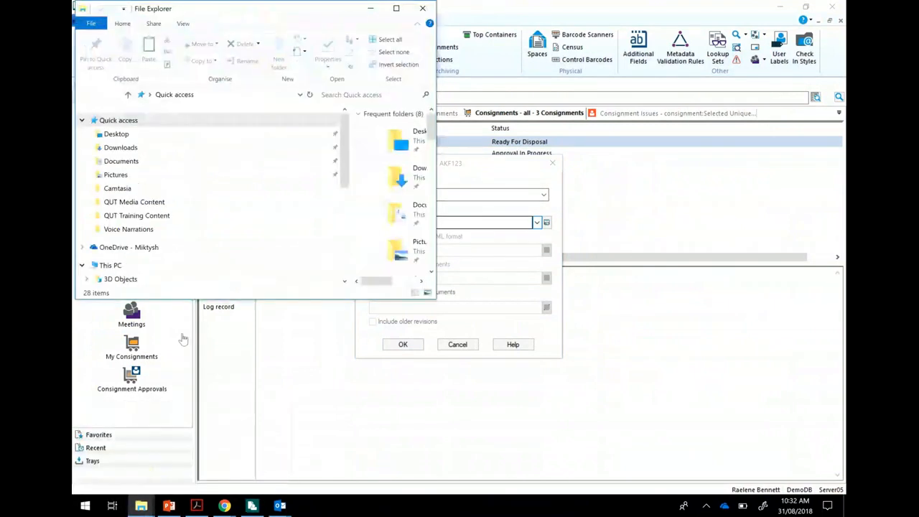
left_click(121, 161)
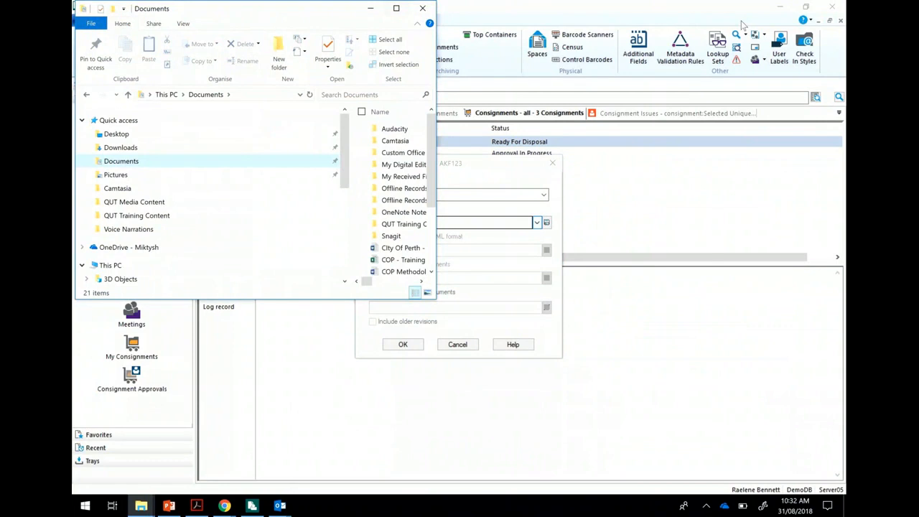
key("super+Up")
left_click(567, 292)
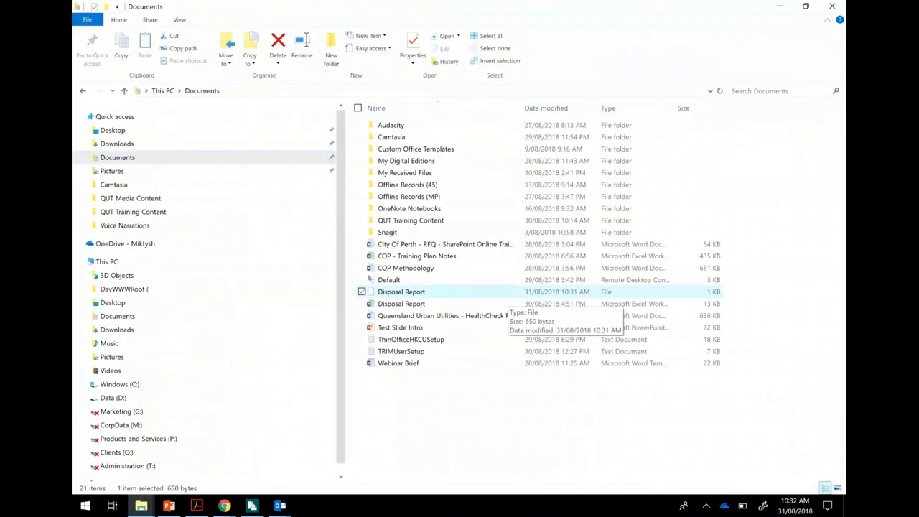
left_click(502, 303)
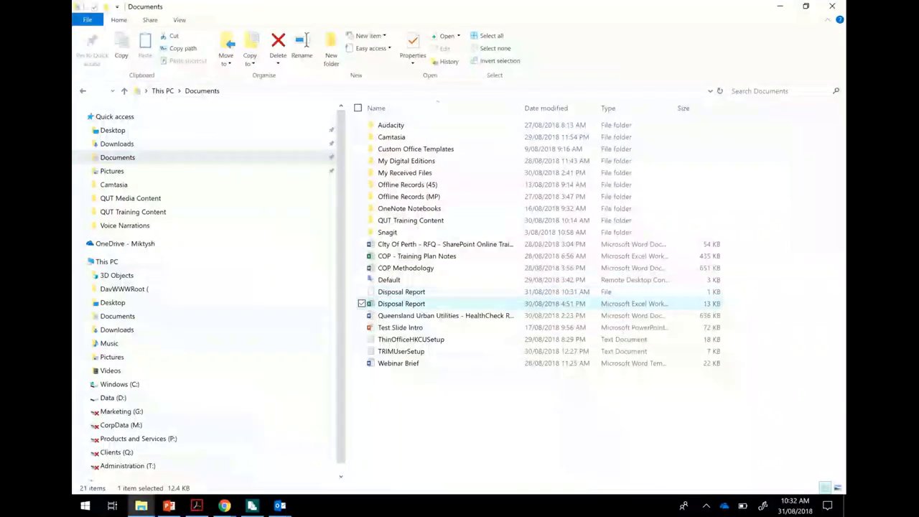
right_click(431, 306)
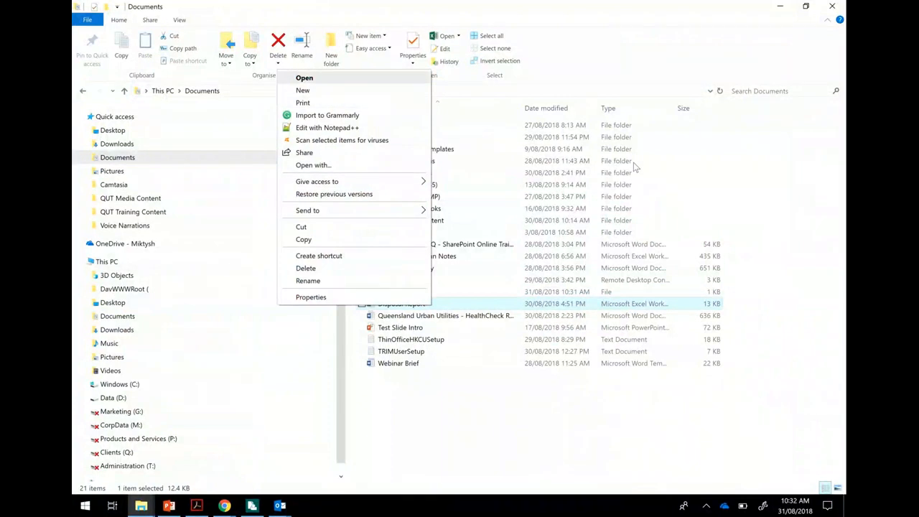
key("Return")
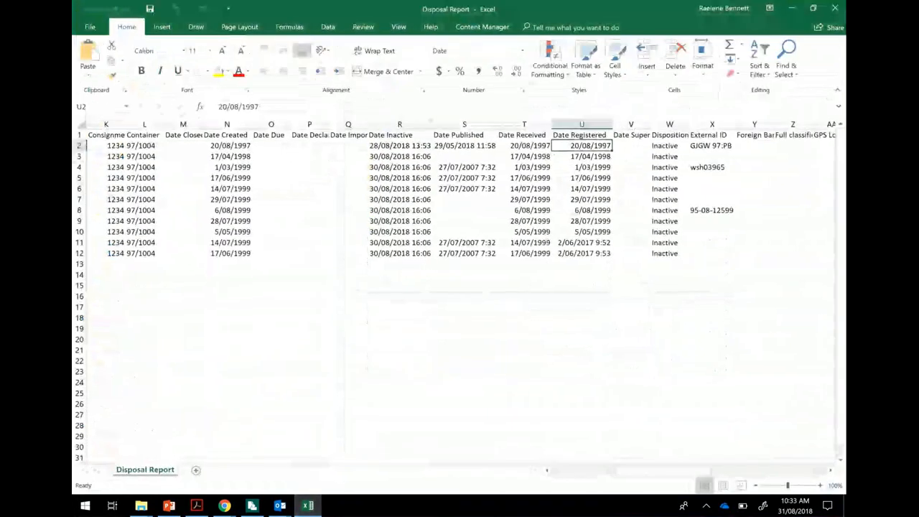
Step: Examine the Disposal Report's metadata columns along row 2, from Date Registered through to Revisions
key("Right")
key("Right")
key("Right")
key("Right")
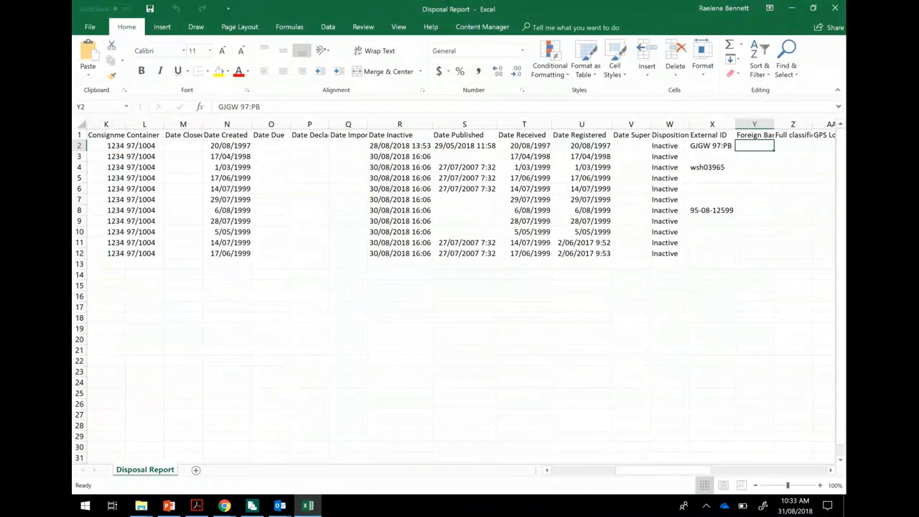
key("Right")
key("Right")
key("Right")
key("Right")
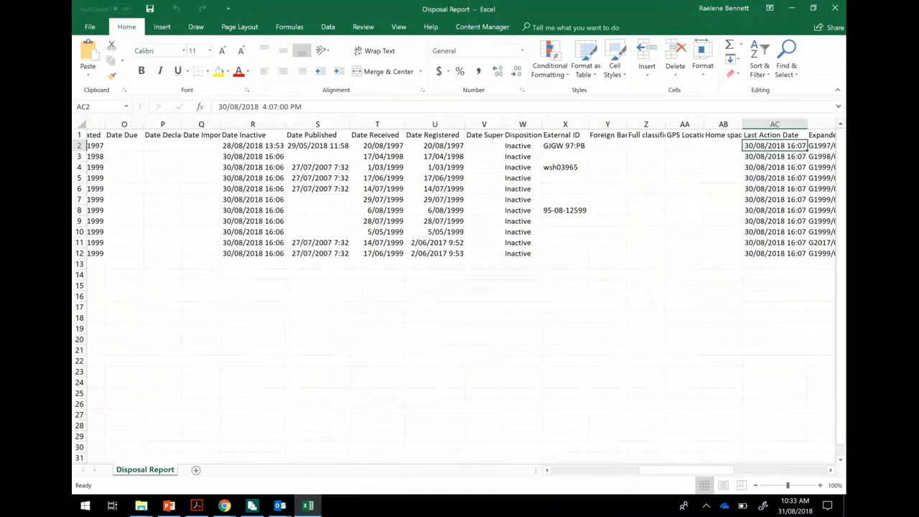
key("Right")
key("Right")
key("Right")
key("Right")
key("Right")
key("Right")
key("Right")
key("Right")
key("Right")
key("Right")
key("Right")
key("Right")
key("Right")
key("Right")
key("Right")
key("Right")
key("Right")
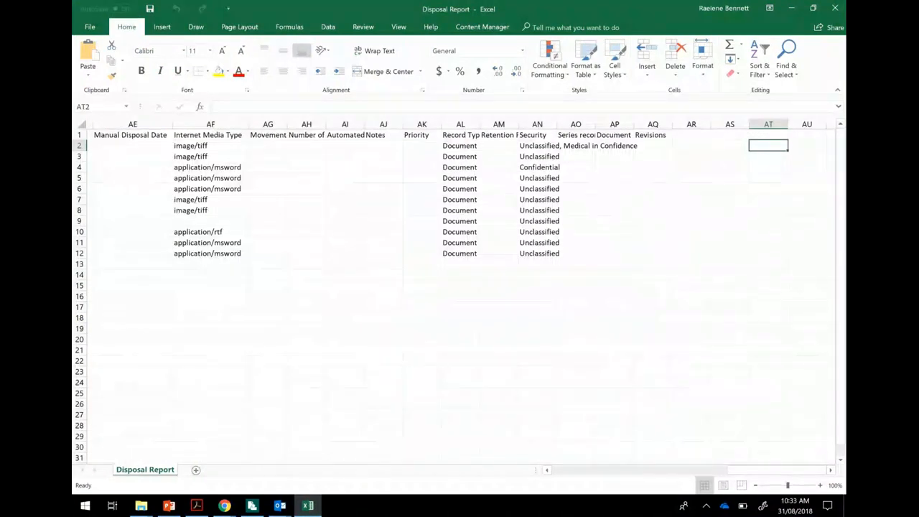
Step: Review the report's columns in reverse order along row 2, from Revisions back to the unique identifier
key("Left")
key("Left")
key("Left")
key("Left")
key("Left")
key("Left")
key("Left")
key("Left")
key("Left")
key("Left")
key("Left")
key("Left")
key("Left")
key("Left")
key("Left")
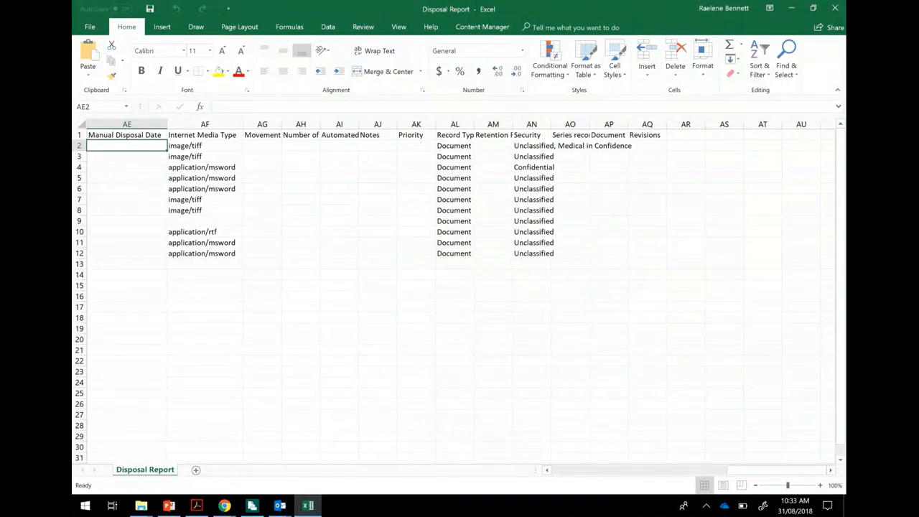
key("Left")
key("Left")
key("Left")
key("Left")
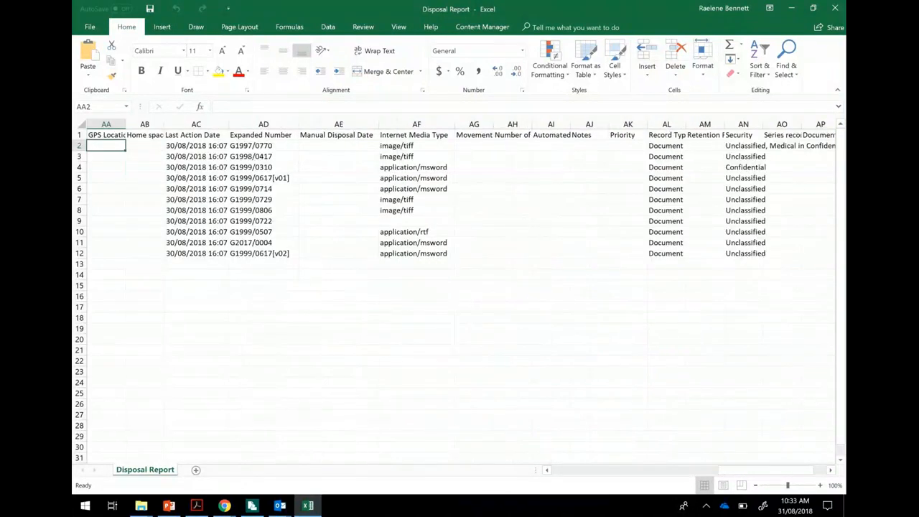
key("Left")
key("Left")
key("Left")
key("Left")
key("Left")
key("Left")
key("Left")
key("Left")
key("Left")
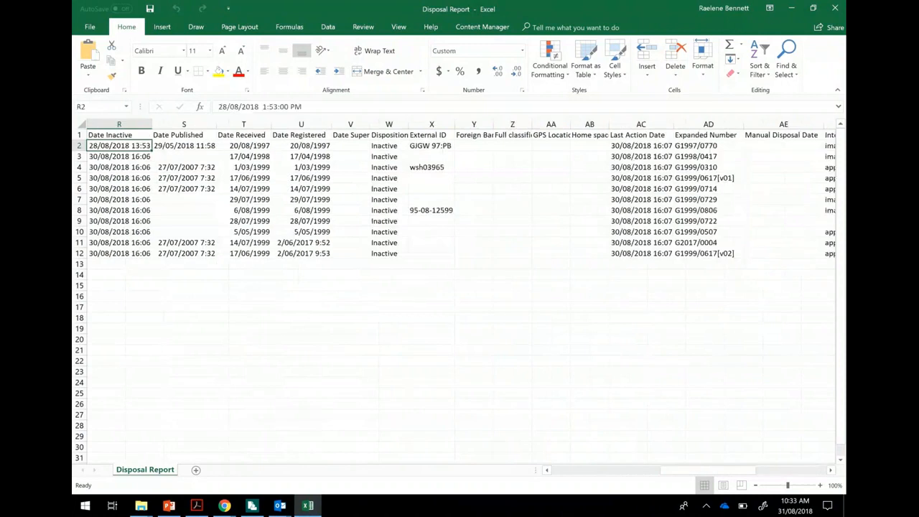
key("Left")
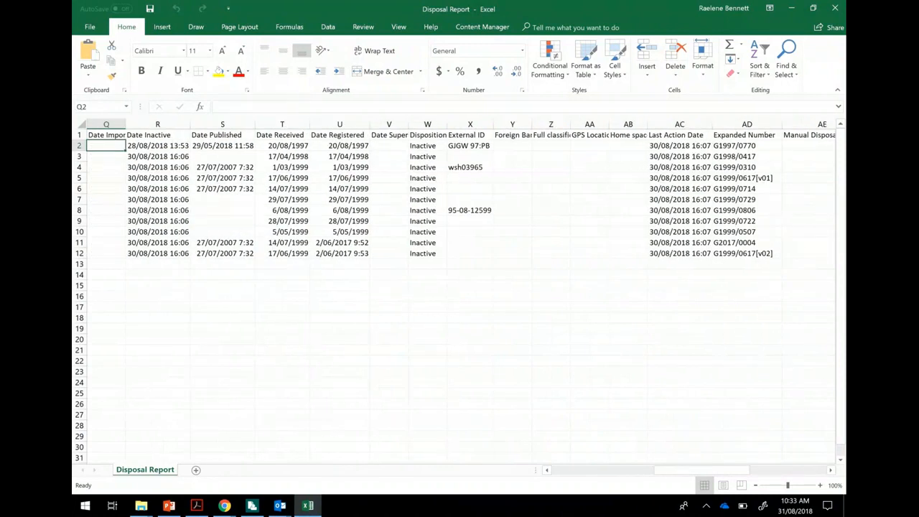
key("Left")
key("Left")
key("Left")
key("Left")
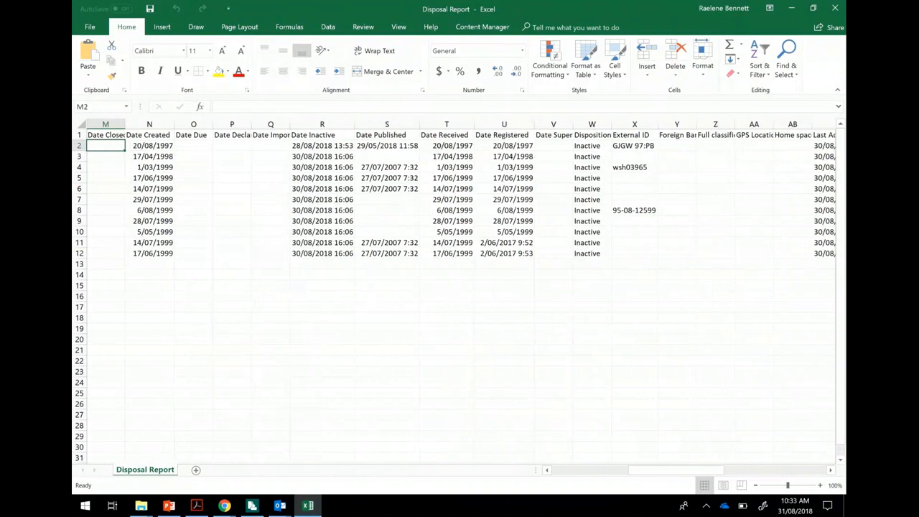
key("Left")
key("Left")
key("Left")
key("Left")
key("Left")
key("Left")
key("Left")
key("Left")
key("Left")
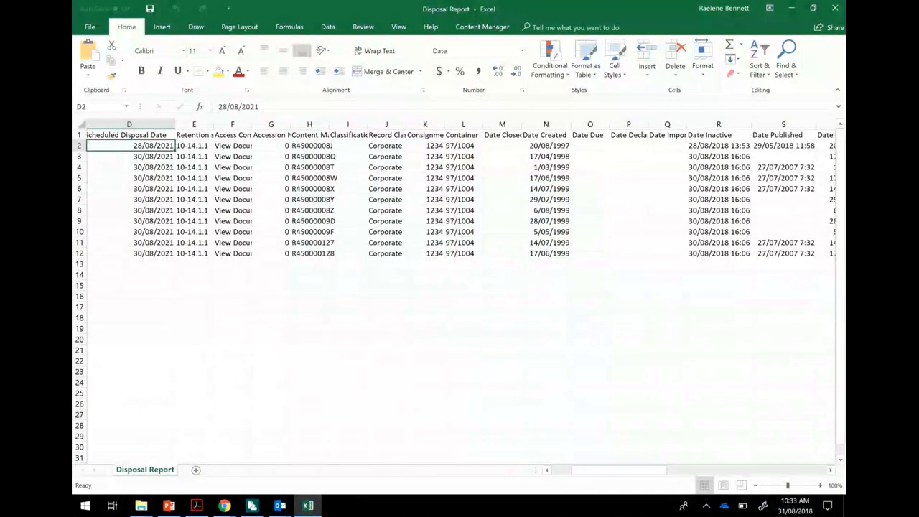
key("Left")
key("Left")
key("Left")
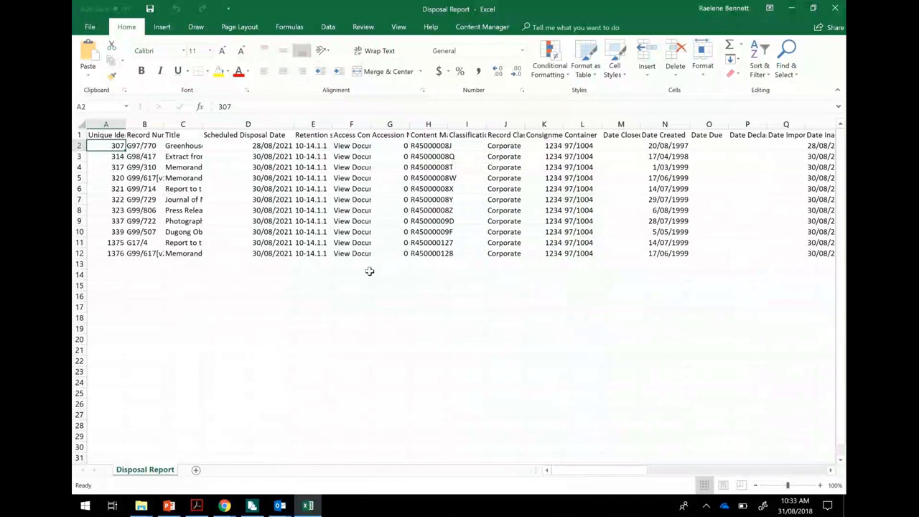
Step: Fit the Title and Record Number columns of the Disposal Report to their contents
key("ctrl+Home")
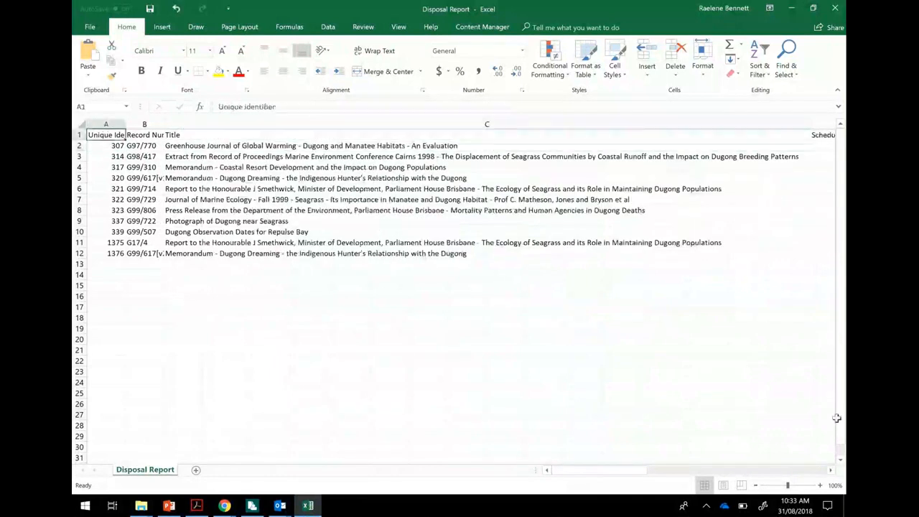
key("Right")
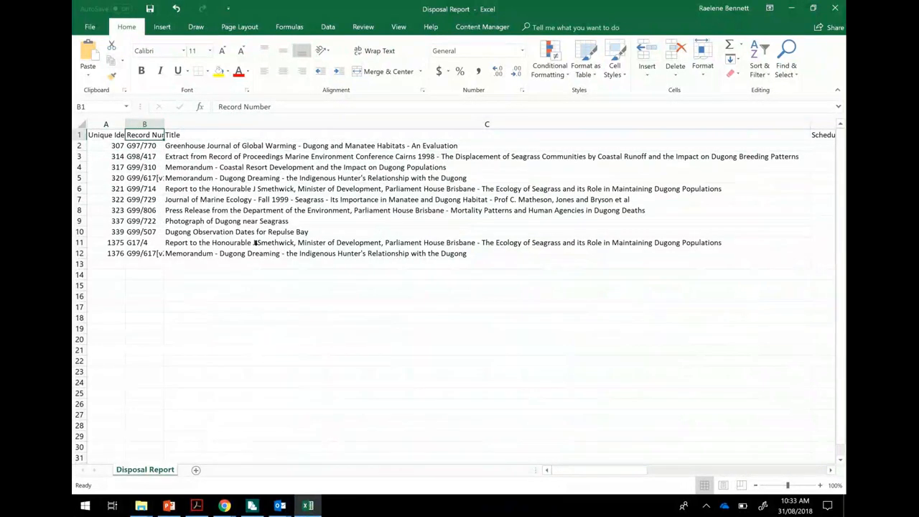
key("alt+h")
key("o")
key("i")
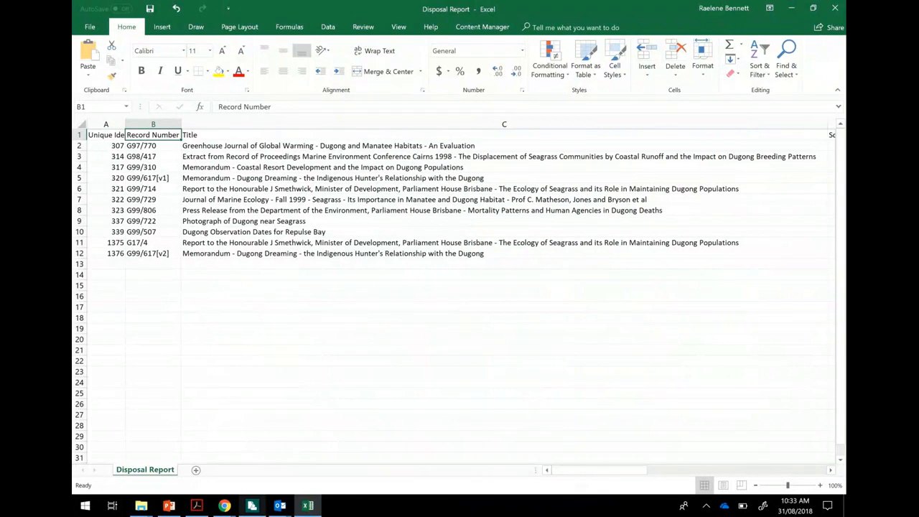
Step: Switch back to Content Manager and cancel the open Consignment Report dialog for AKF123
left_click(252, 505)
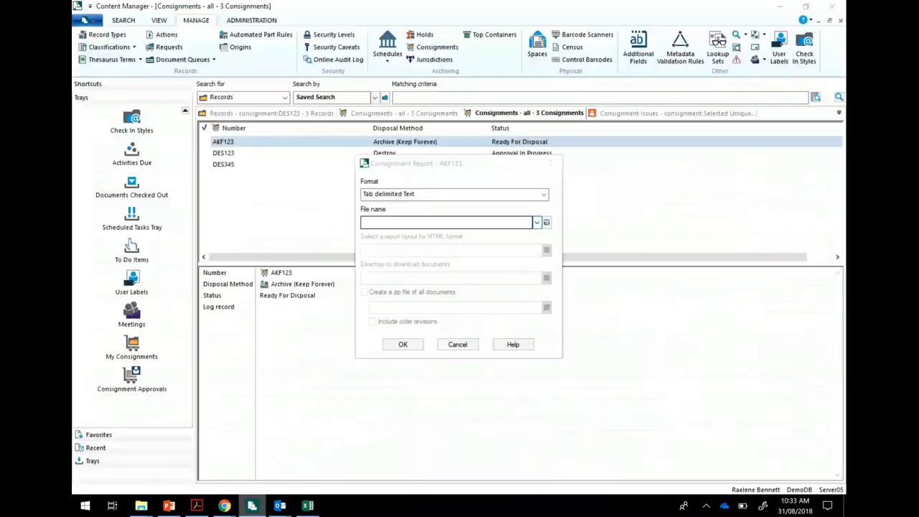
left_click(457, 343)
right_click(461, 140)
left_click(821, 285)
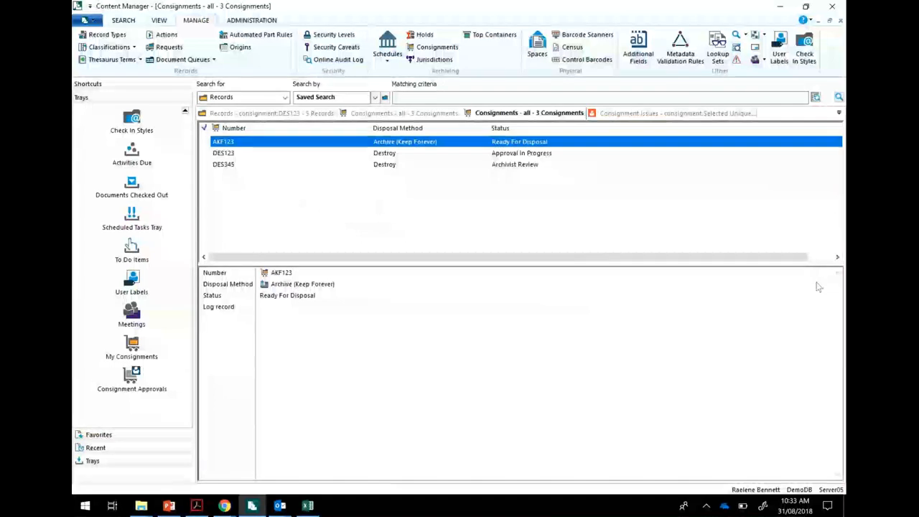
Step: Perform the disposal of consignment AKF123, logging it as a Document record in container F18/2 without a final review
right_click(444, 142)
mouse_move(495, 290)
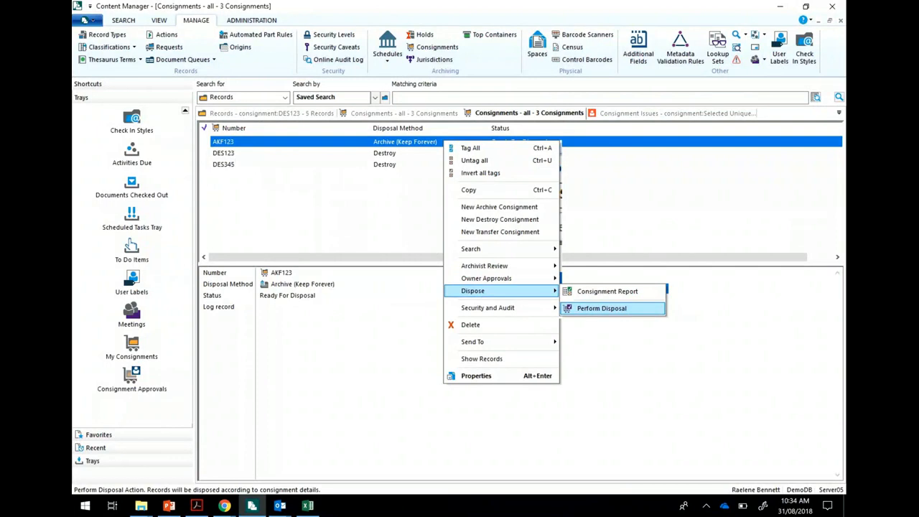
left_click(602, 308)
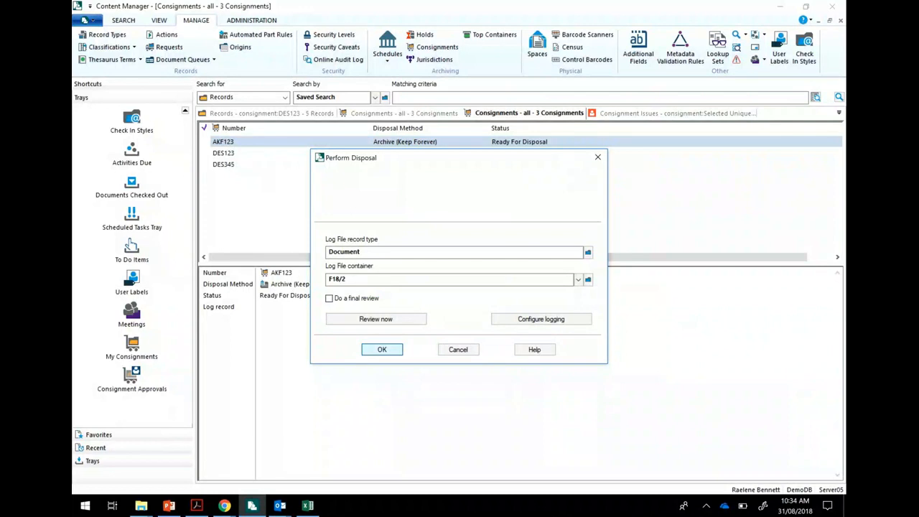
key("Return")
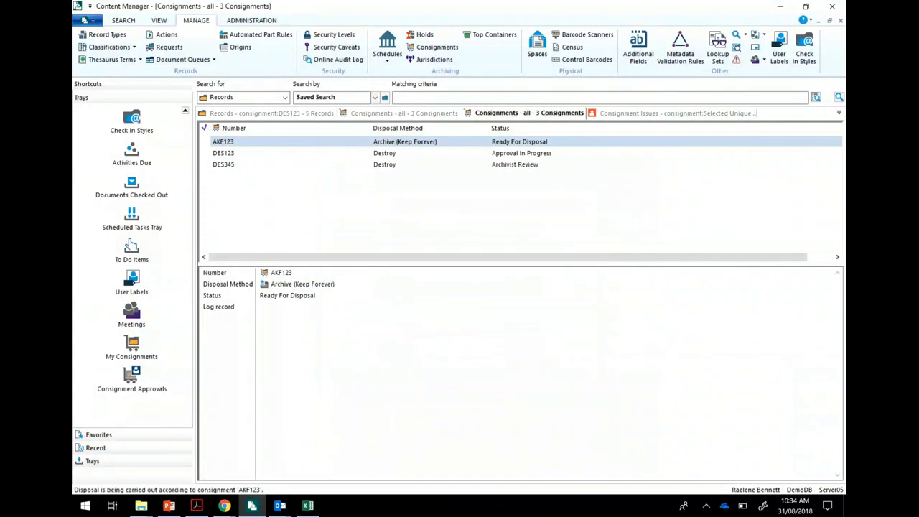
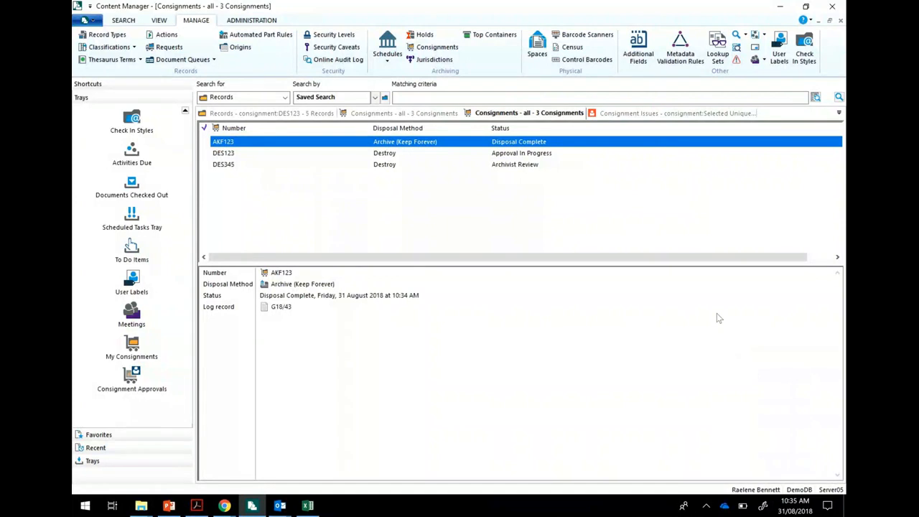
Step: Examine the records of consignment DES345 as its archivist review and acknowledge the outcome
key("Down")
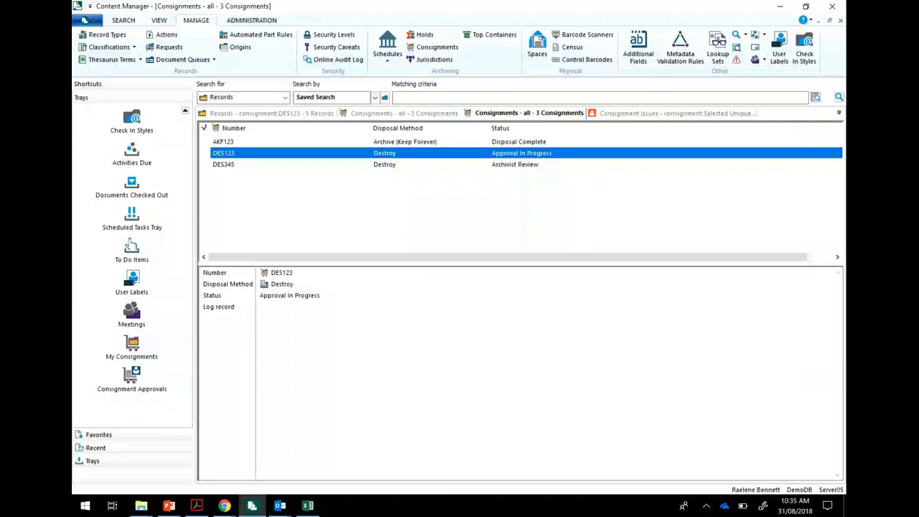
key("Down")
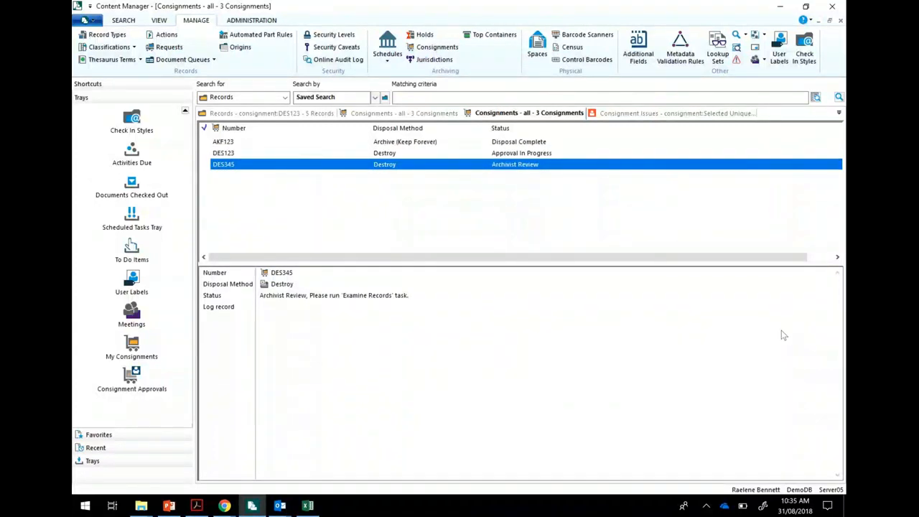
key("shift+F10")
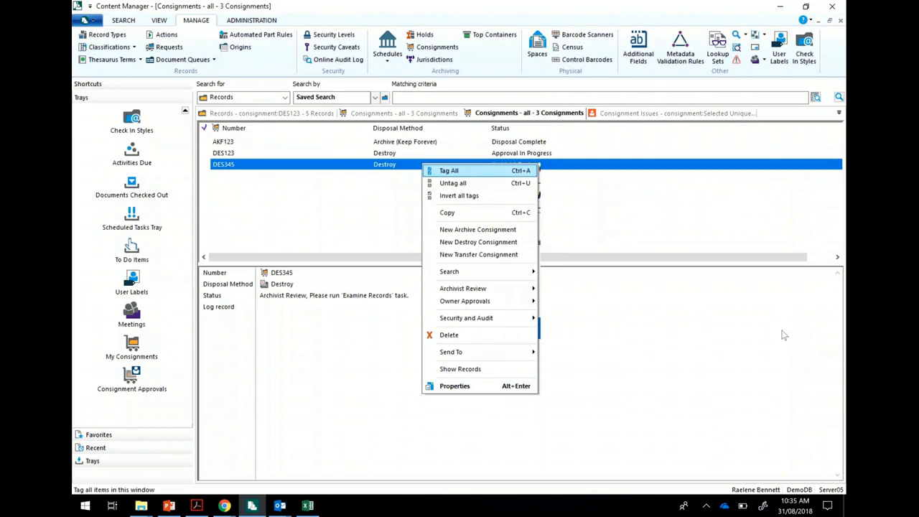
key("Down")
key("Down")
key("Down")
key("Down")
key("Down")
key("Down")
key("Down")
key("Down")
key("Right")
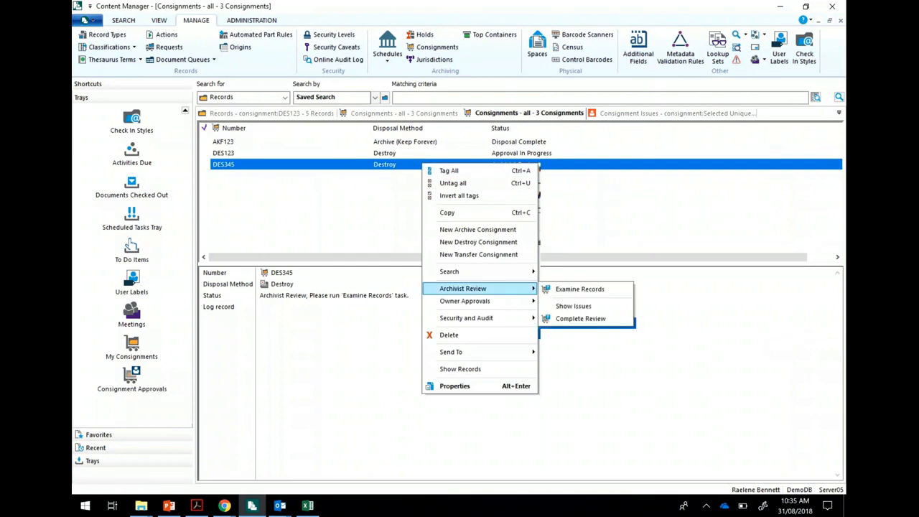
key("Right")
key("Return")
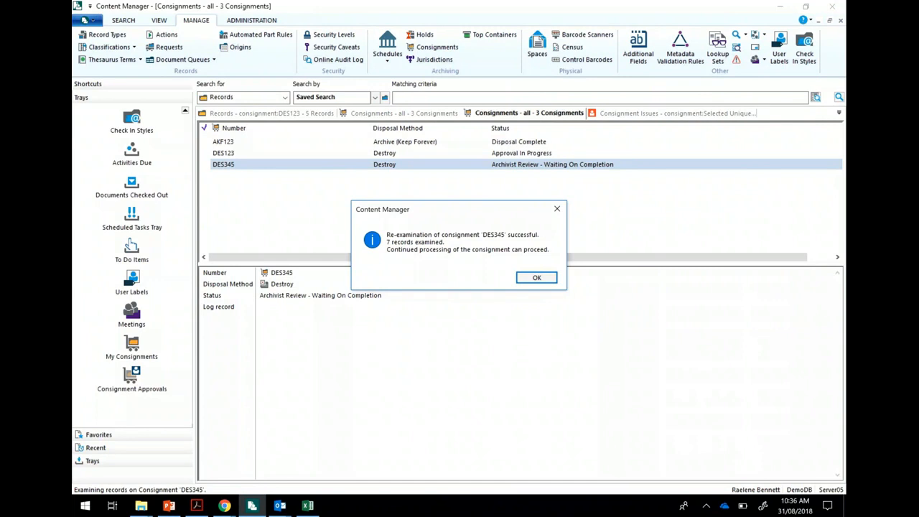
key("Return")
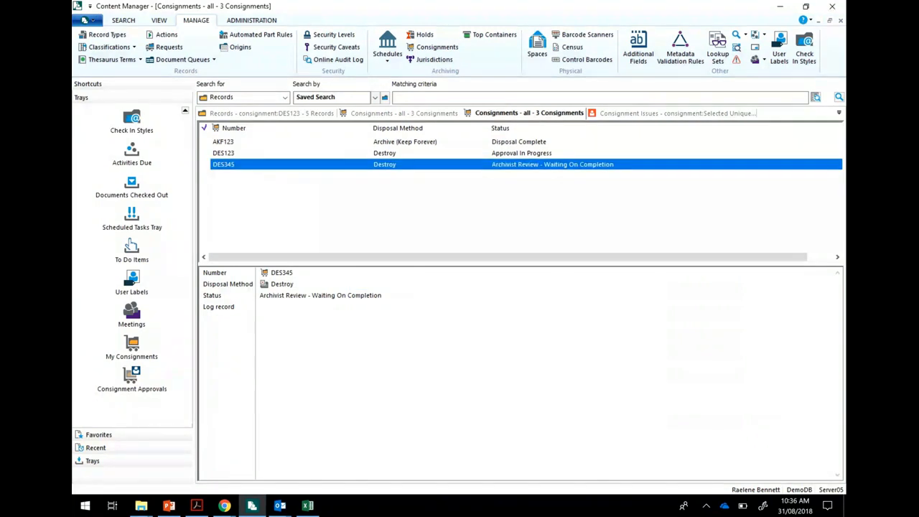
Step: Complete the archivist review of consignment DES345 and list the pending consignment approvals
key("shift+F10")
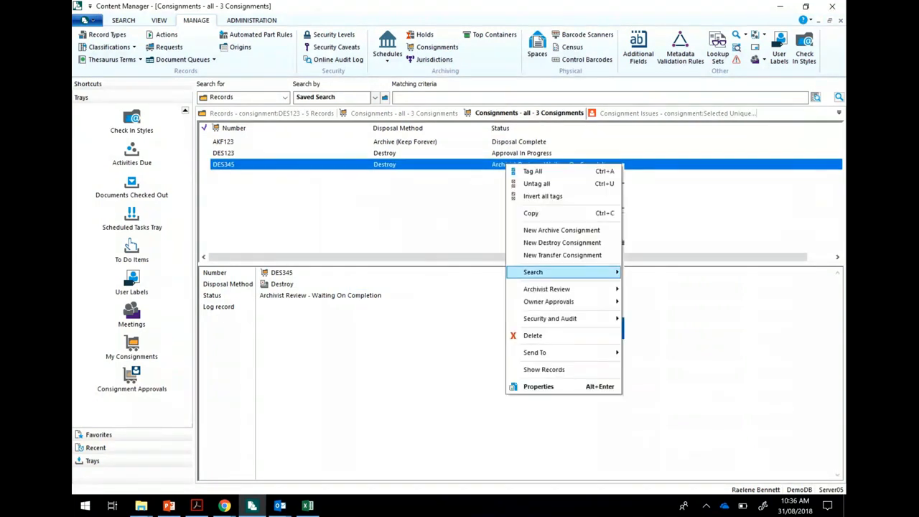
mouse_move(552, 288)
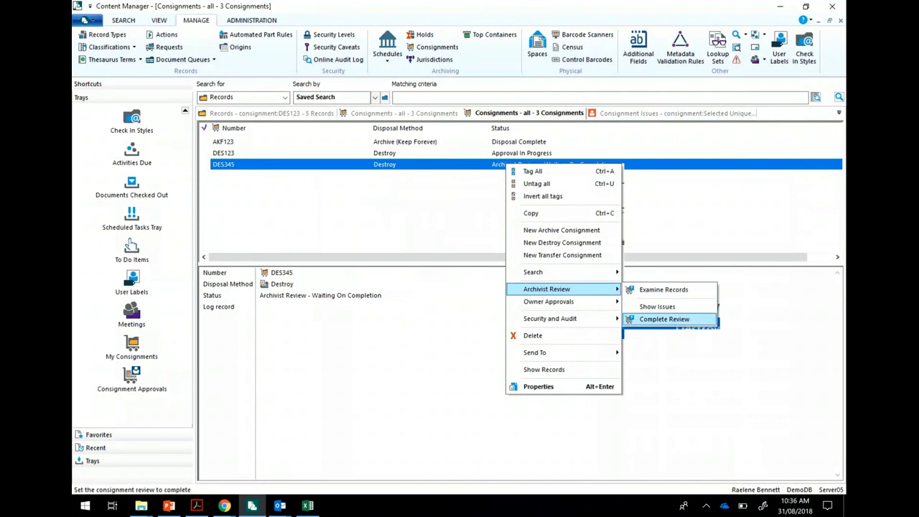
key("Return")
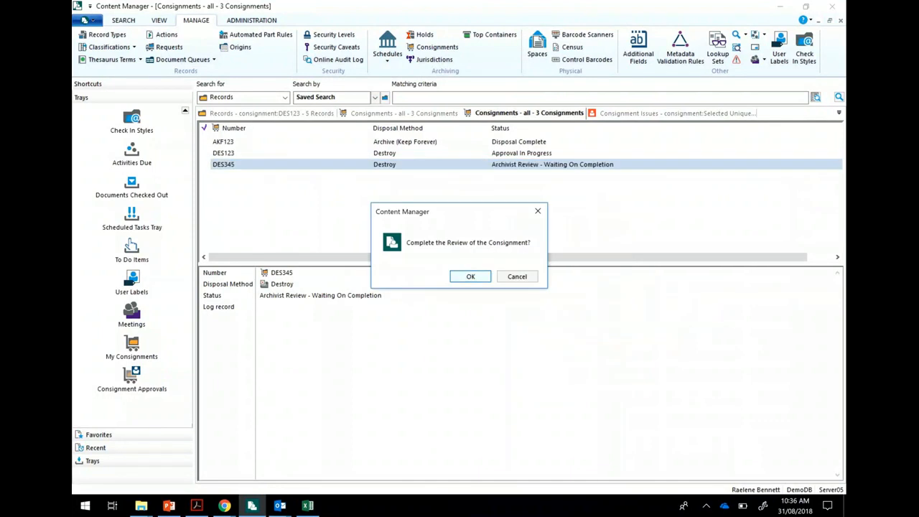
key("Return")
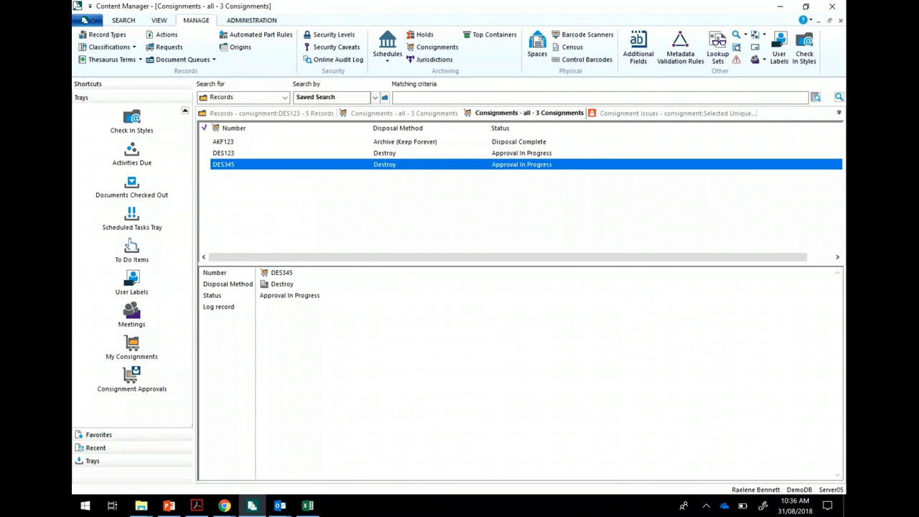
left_click(132, 375)
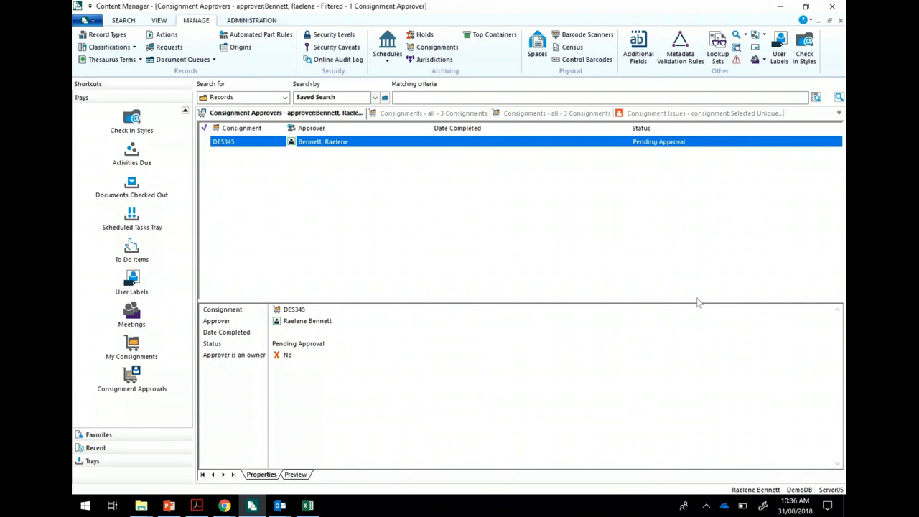
key("shift+F10")
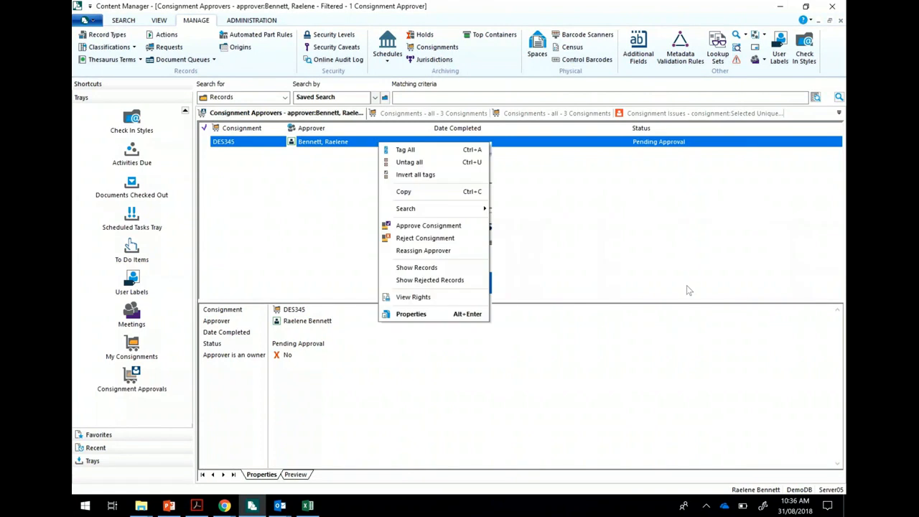
key("Down")
key("Down")
key("Down")
key("Down")
key("Down")
key("Down")
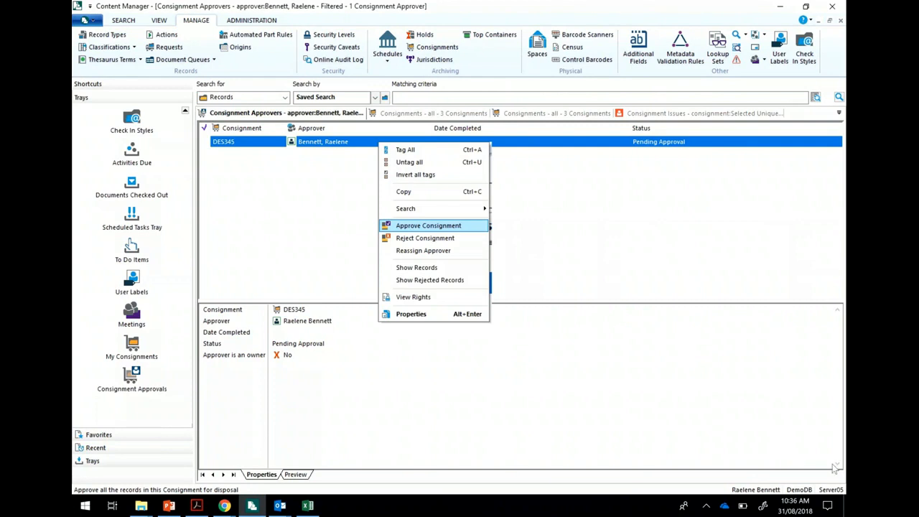
key("Down")
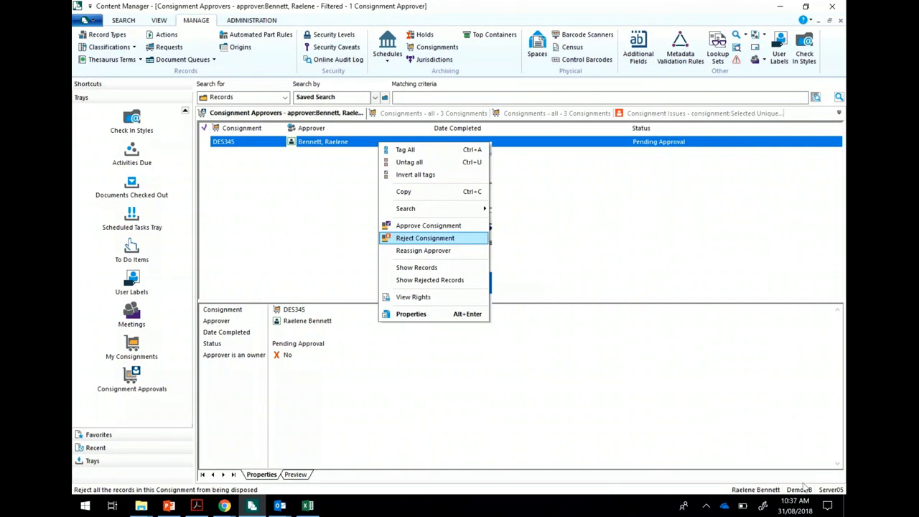
left_click(422, 250)
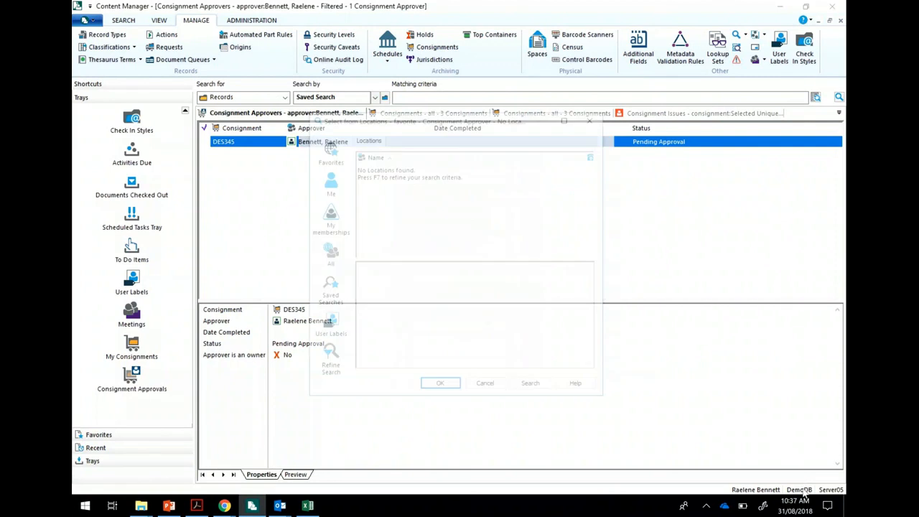
key("Escape")
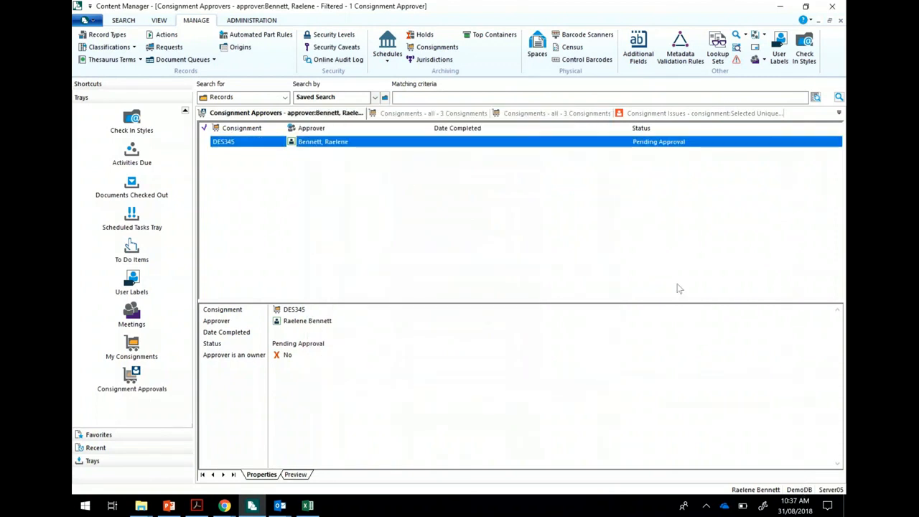
Step: Reject consignment DES345 as its approver, giving the reason "Record is required to kept"
right_click(374, 142)
left_click(416, 237)
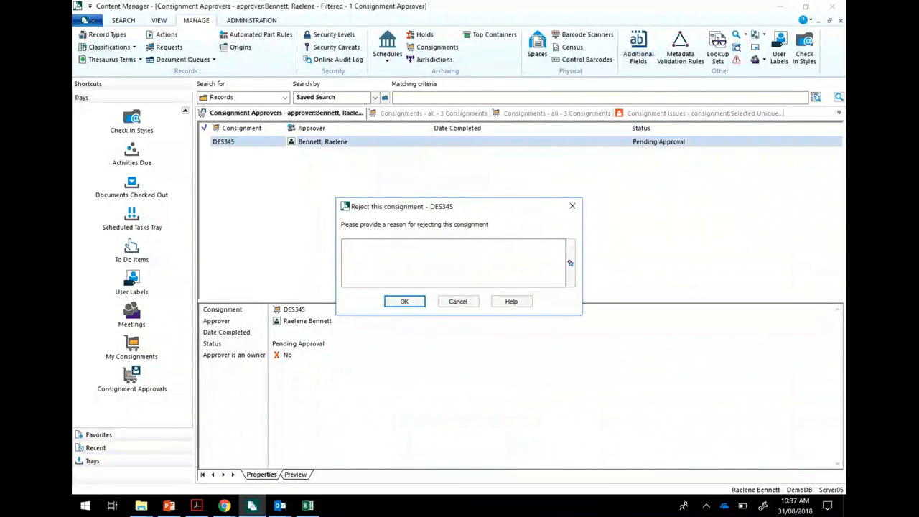
type("Record is required to kept")
key("Return")
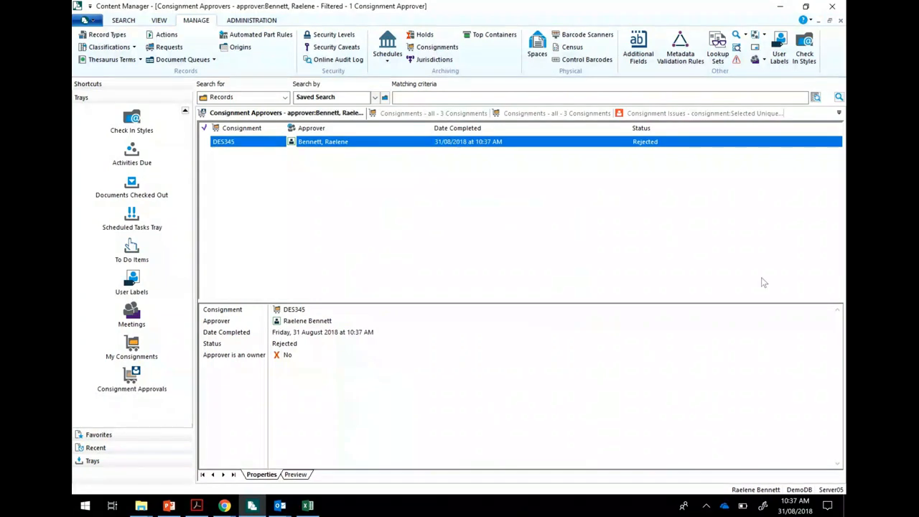
Step: Check the rejection reason in the DES345 approver's properties, and show the approver's rejected records
key("shift+F10")
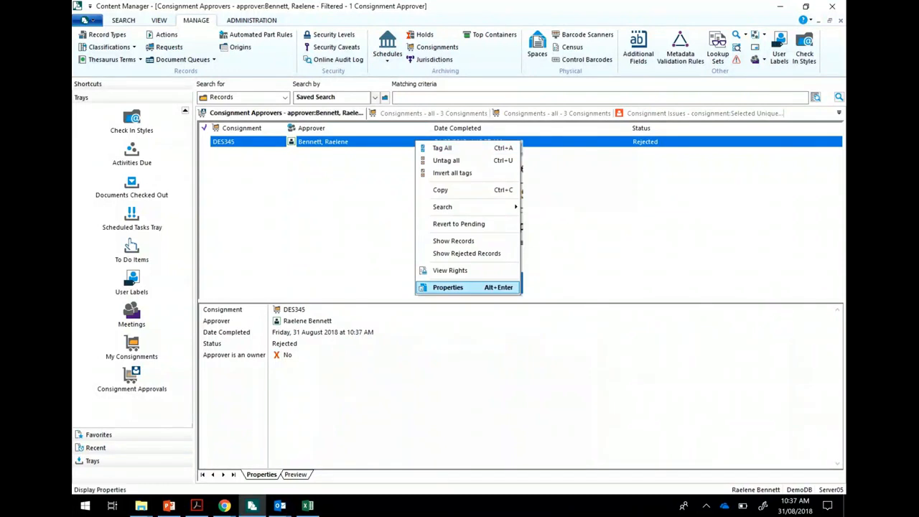
key("Return")
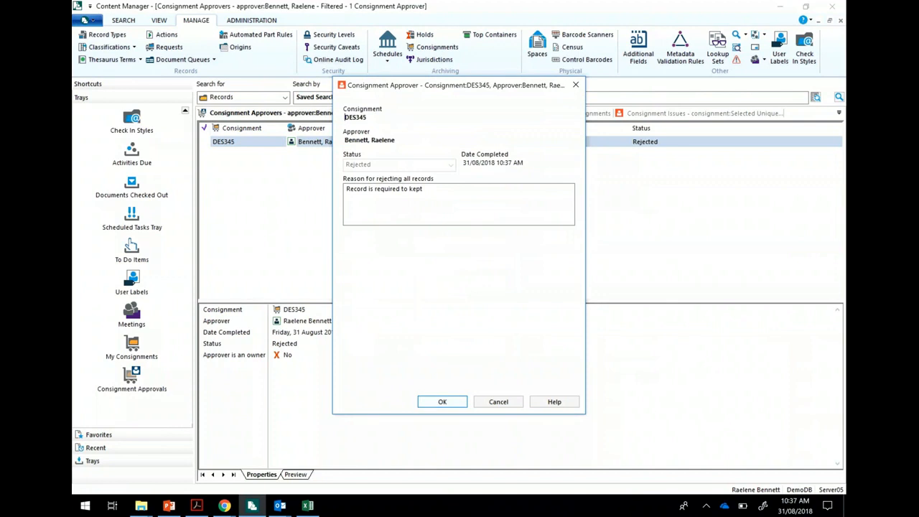
left_click(442, 402)
right_click(351, 143)
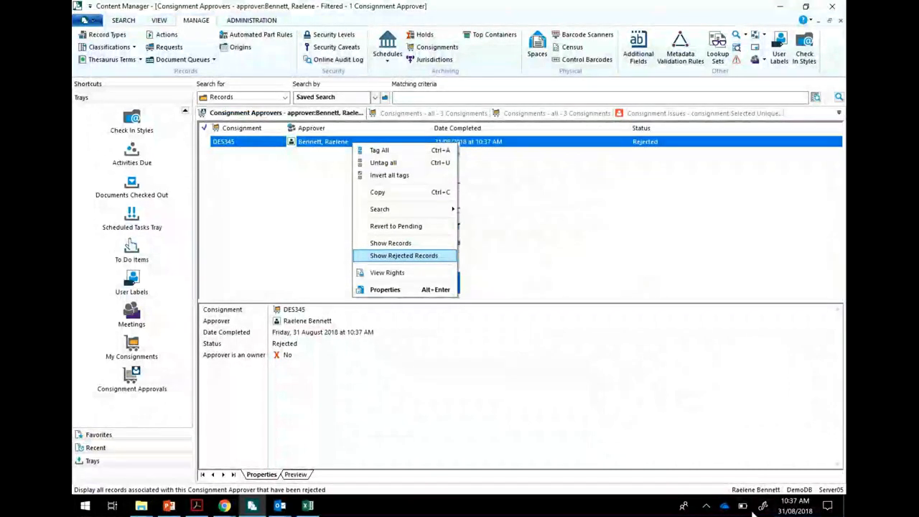
key("Return")
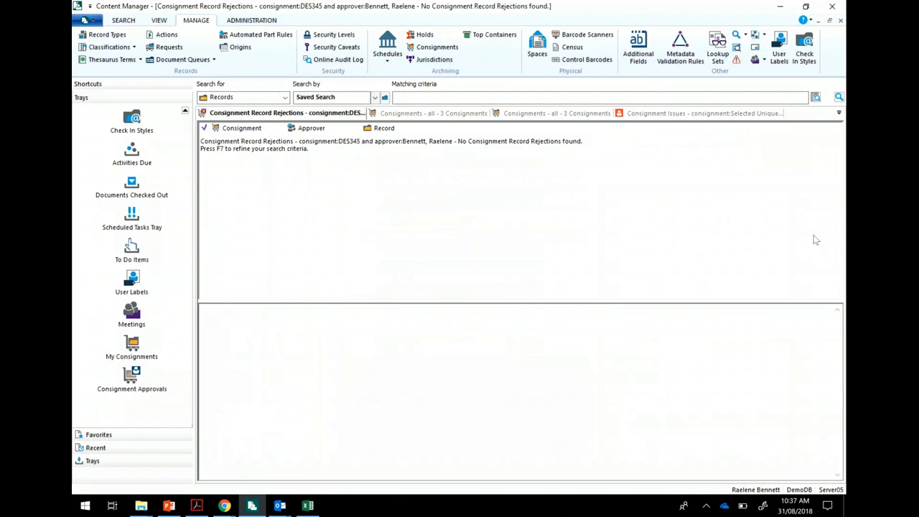
Step: Return to the list of all consignments and select DES345
key("ctrl+Tab")
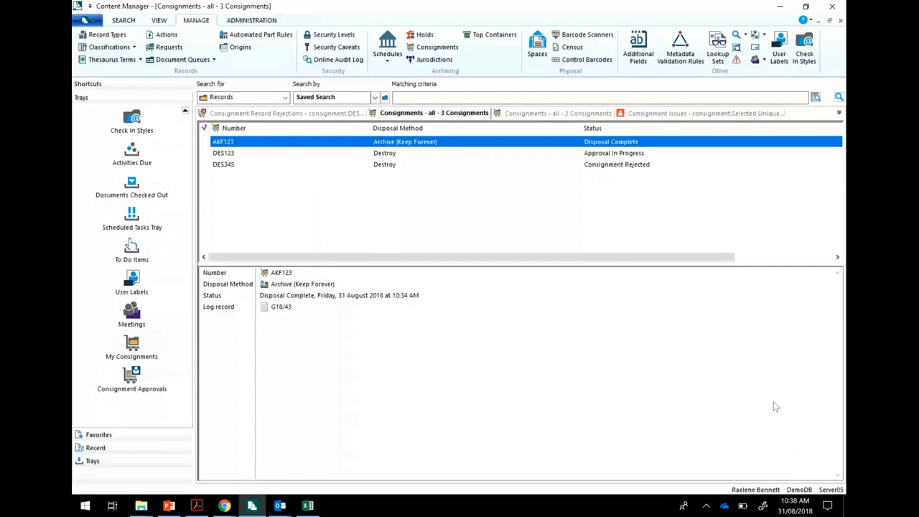
key("Down")
key("Down")
key("shift+F10")
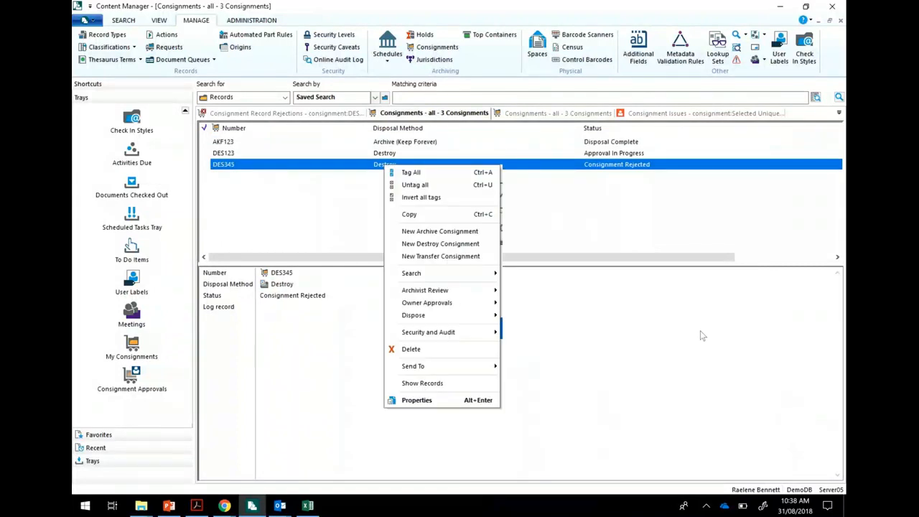
key("Down")
key("Down")
key("Down")
key("Down")
key("Down")
key("Down")
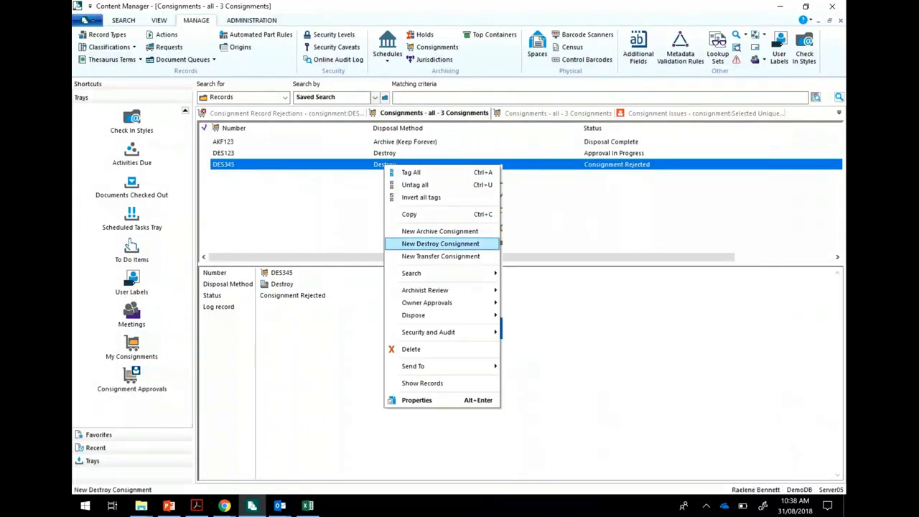
key("Return")
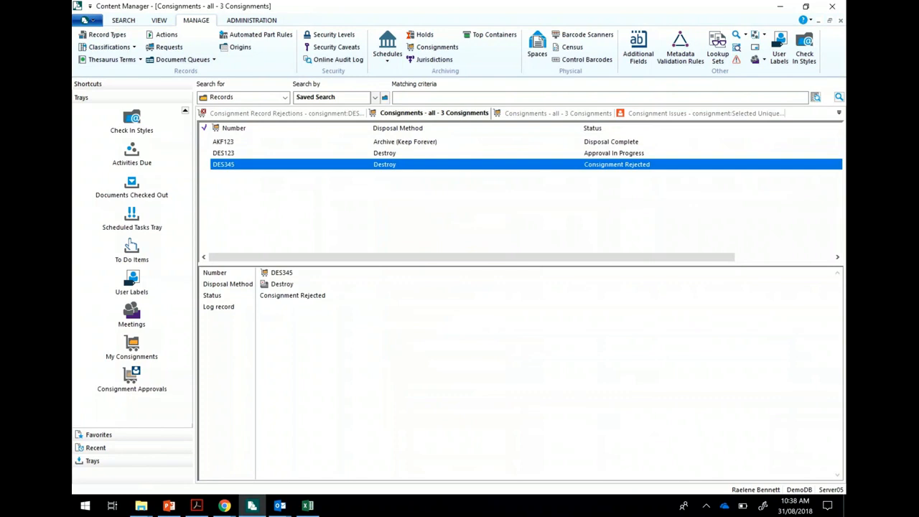
Step: Examine the archivist review and disposal options offered for consignment DES345
key("shift+F10")
key("Down")
key("Down")
key("Down")
key("Down")
key("Down")
key("Down")
key("Down")
key("Down")
key("Down")
key("Right")
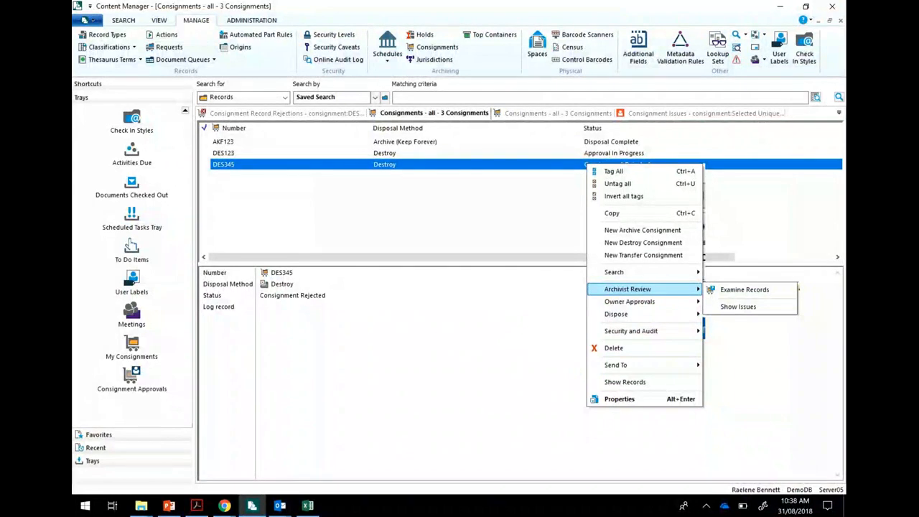
key("Down")
key("Down")
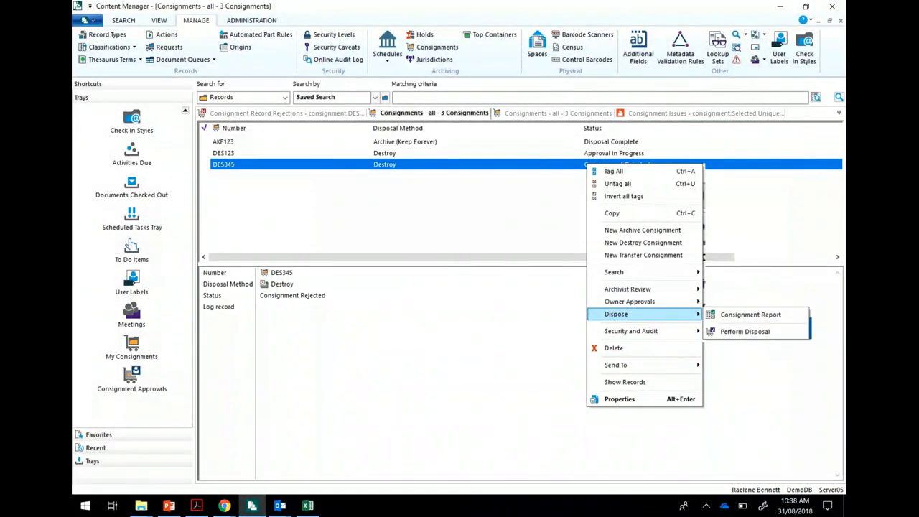
key("Up")
key("Down")
key("Down")
key("Down")
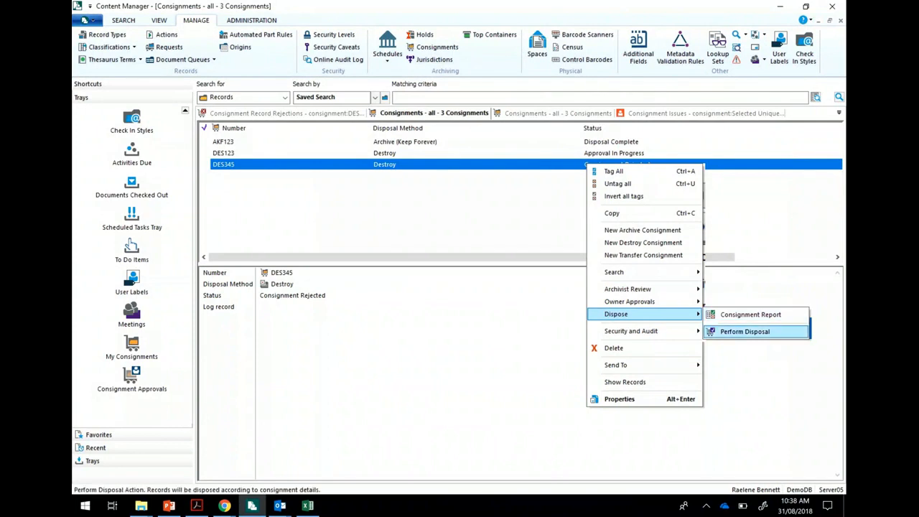
key("Down")
key("Left")
key("Up")
key("Up")
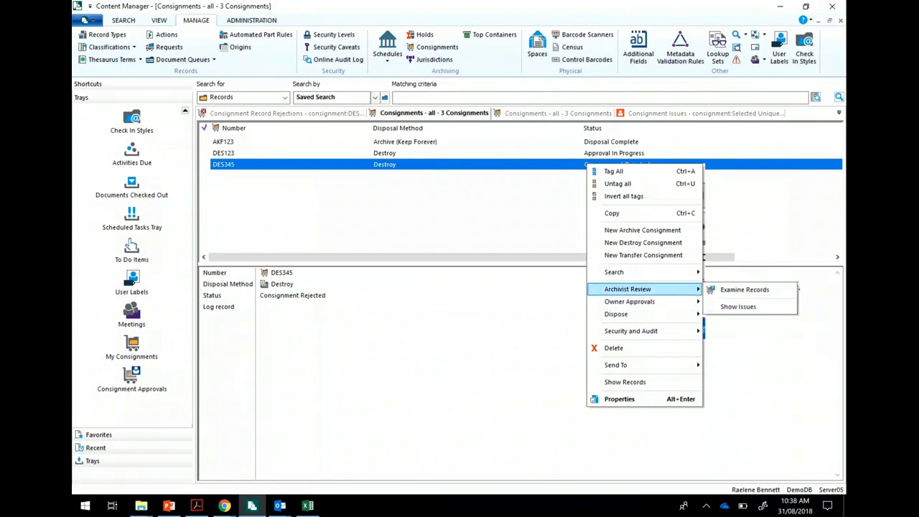
key("Right")
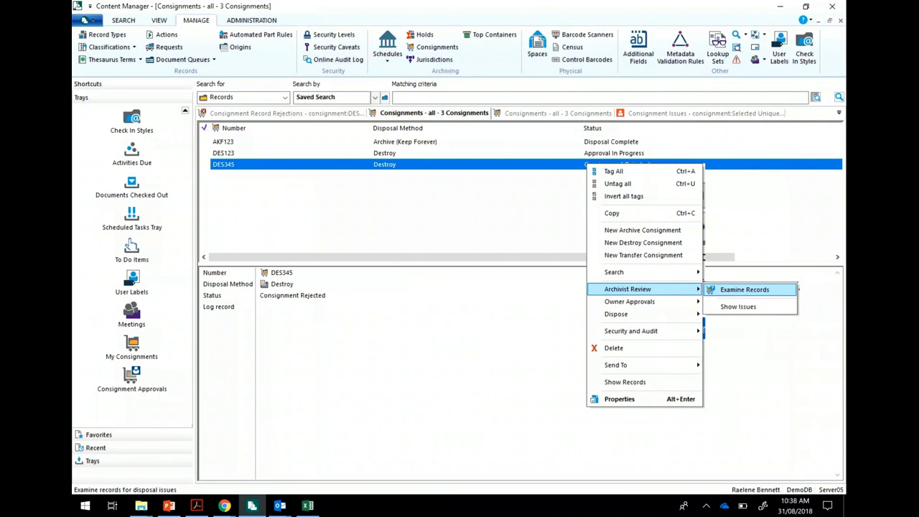
key("Left")
Step: Show the consignment approvers of DES345 and read the rejection reason in the approver's properties
key("Down")
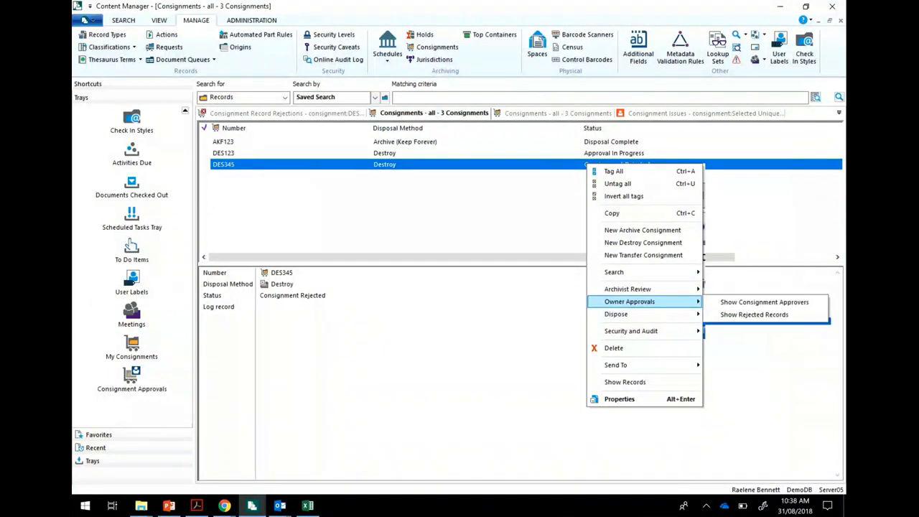
key("Right")
key("Return")
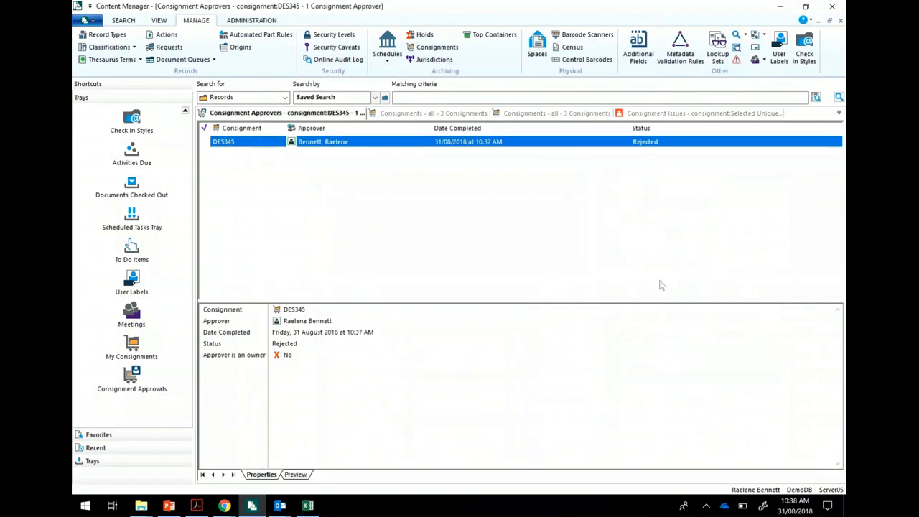
key("shift+F10")
key("Down")
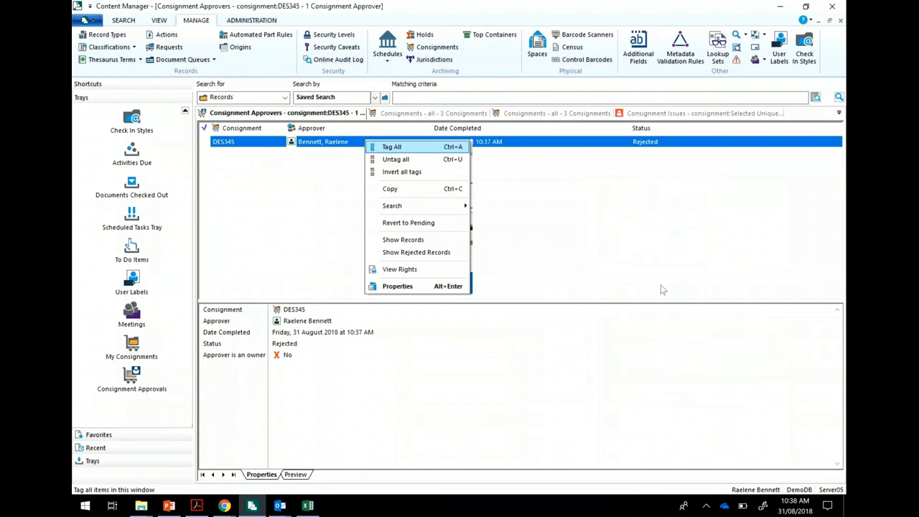
key("Down")
key("Return")
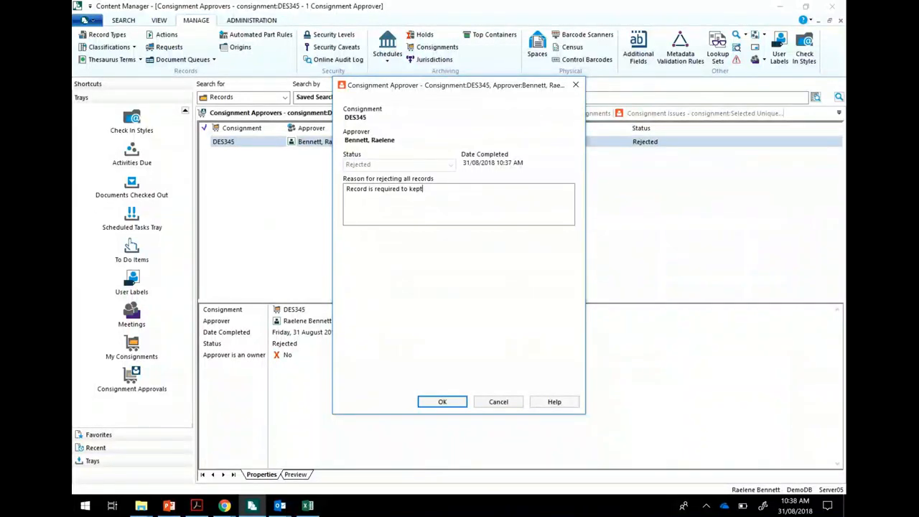
key("Return")
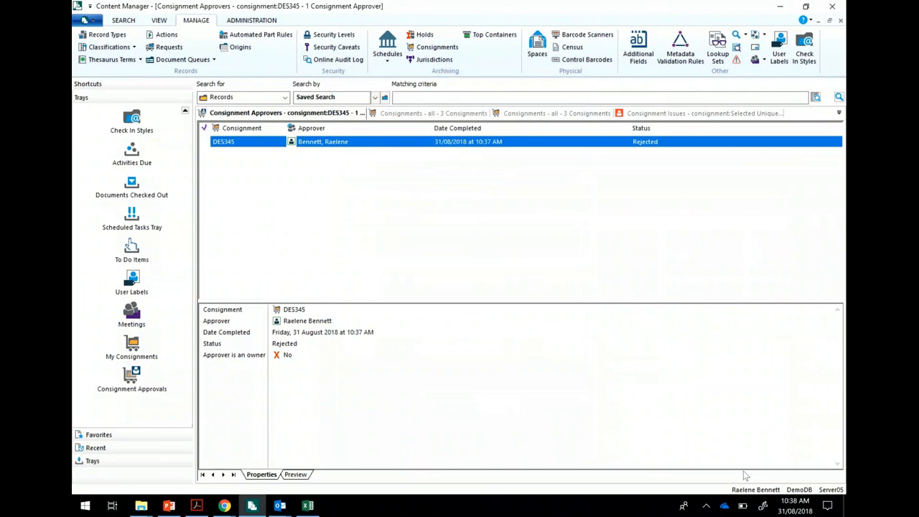